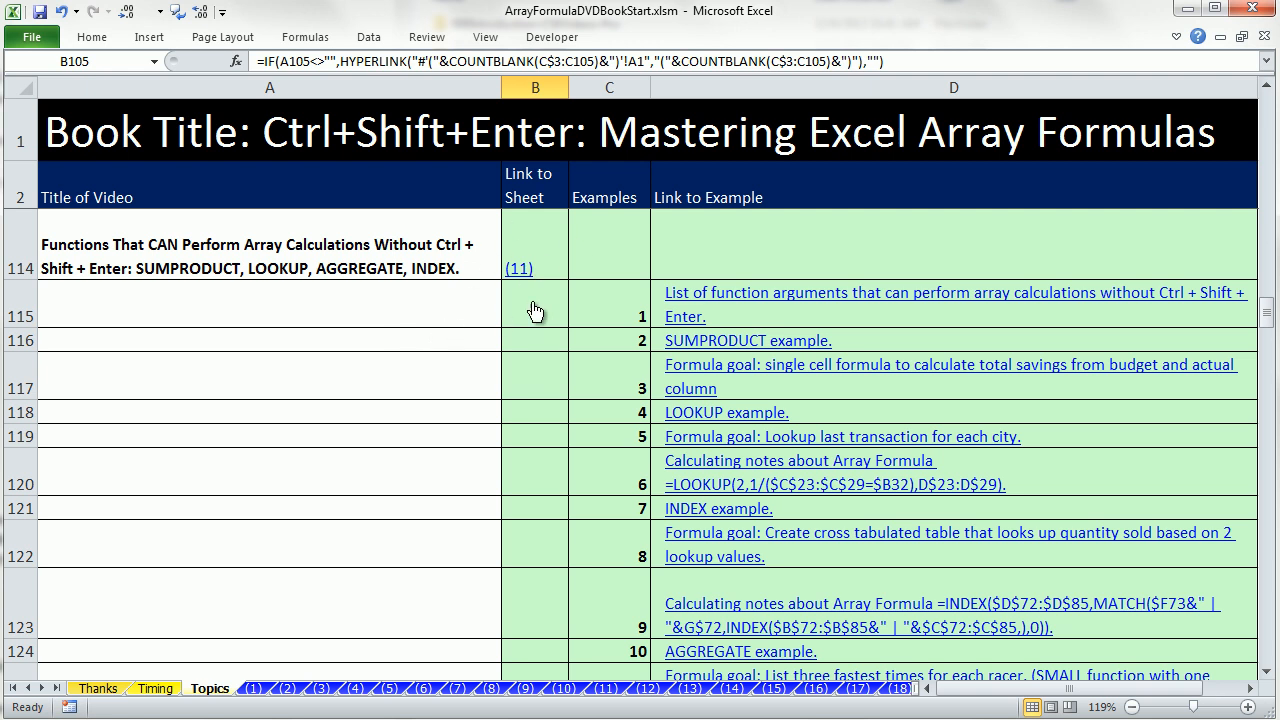
Open sheet (11) from the topics list and review the summary of the first 10 videos beside the examples.
left_click(519, 269)
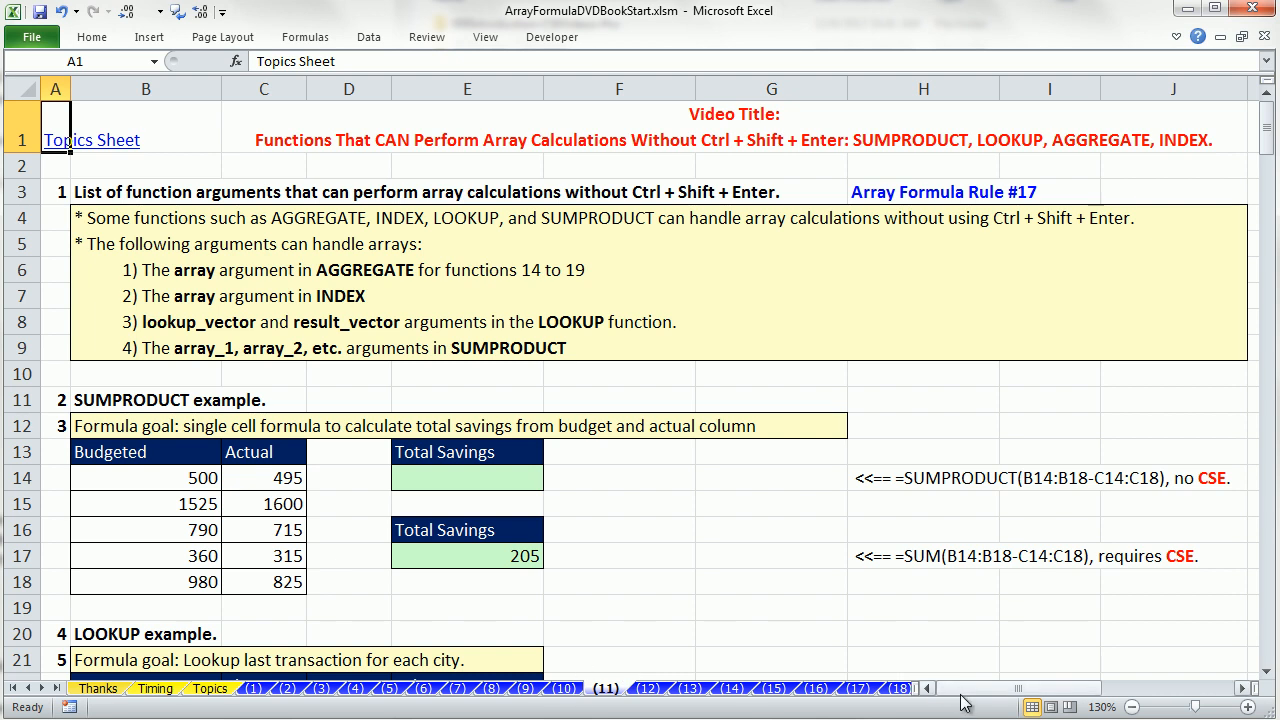
left_click_drag(966, 689, 1085, 705)
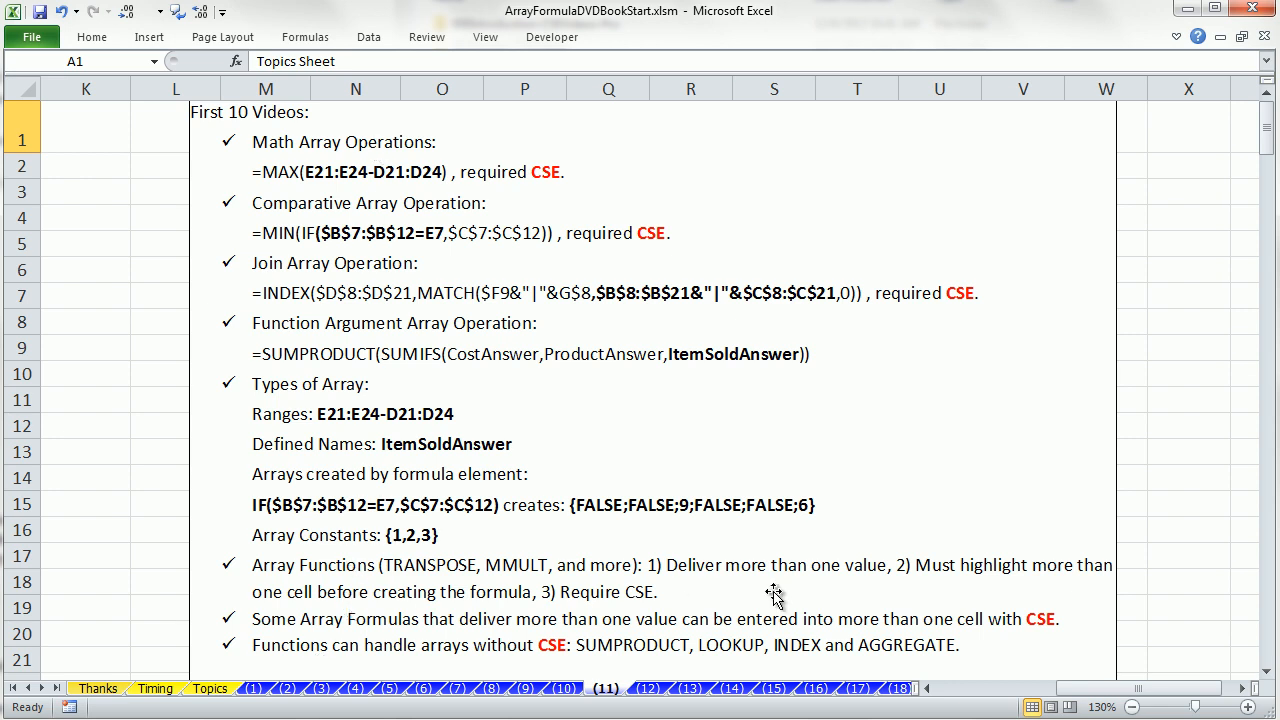
left_click_drag(1078, 694, 930, 692)
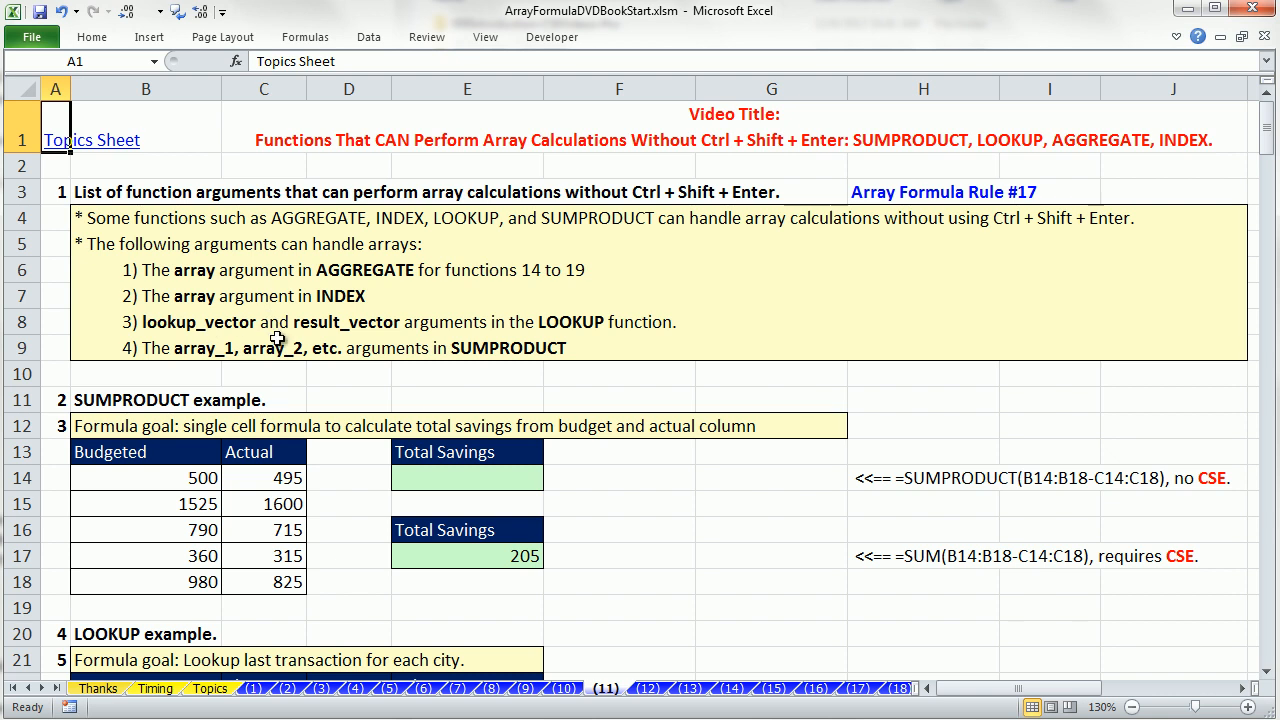
Calculate total savings in E14 with =SUMPRODUCT(B14:B18-C14:C18), entered as an ordinary formula.
left_click(456, 478)
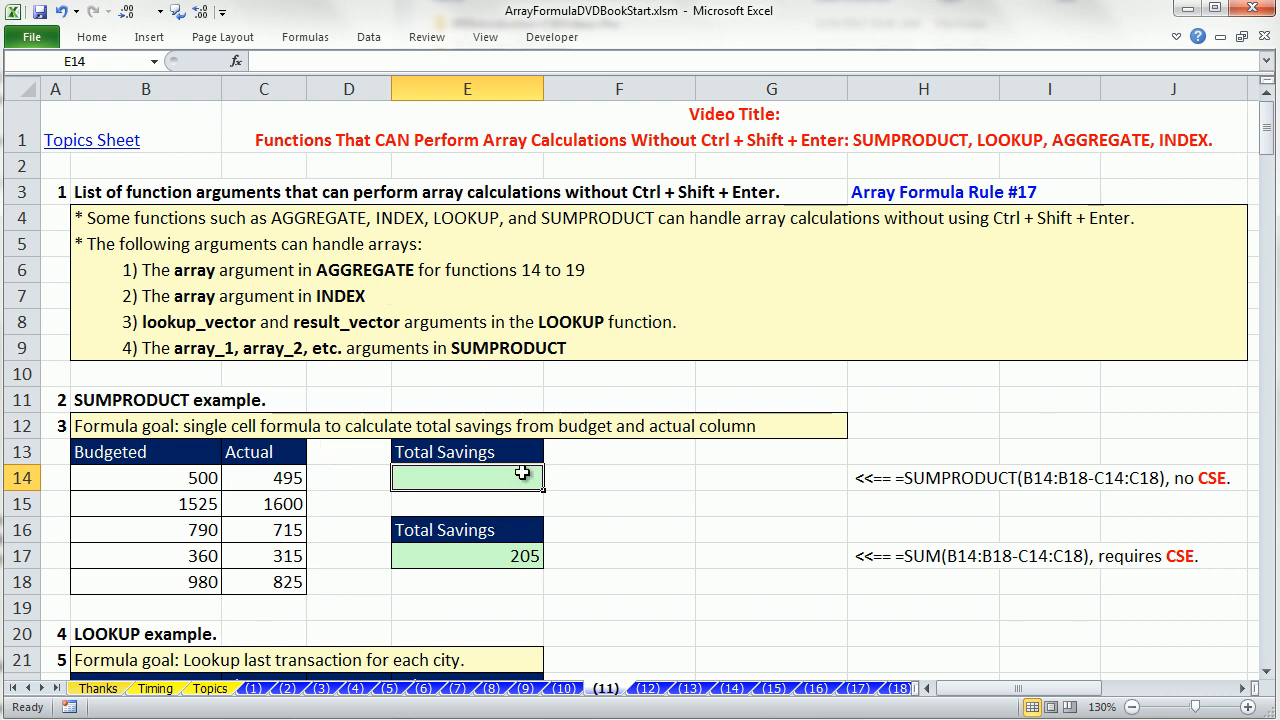
type("=sump")
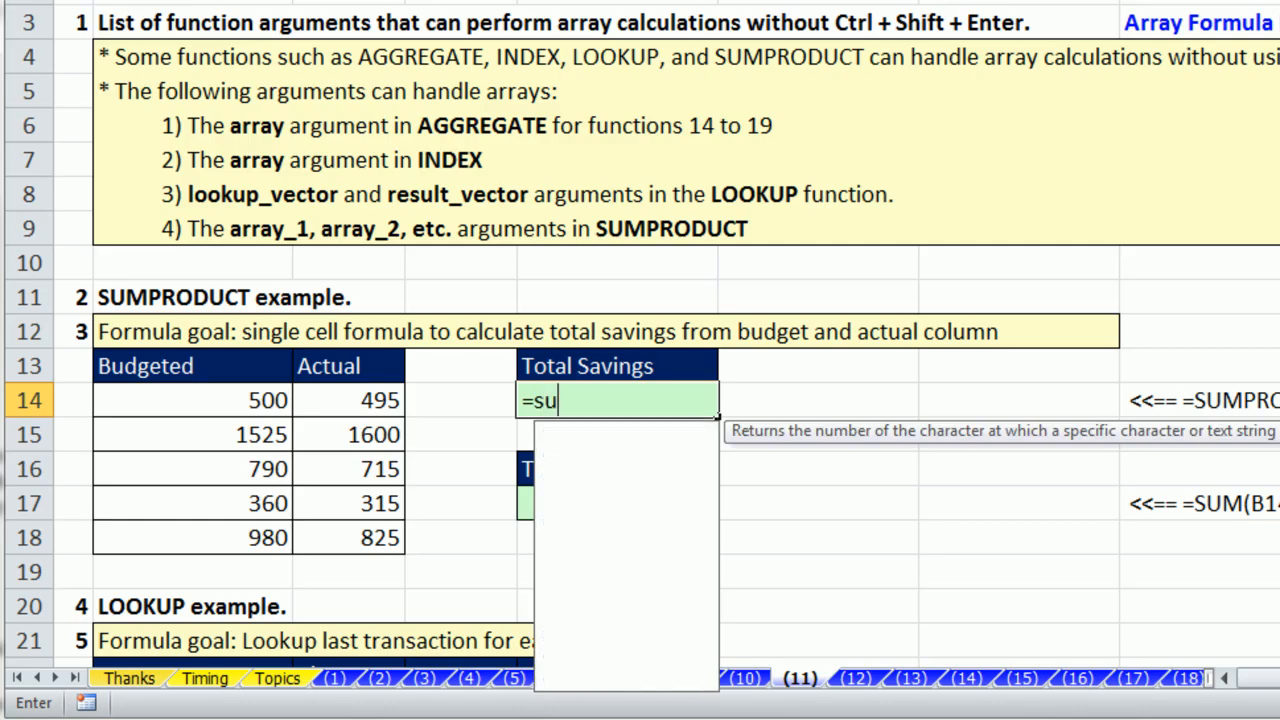
key("Tab")
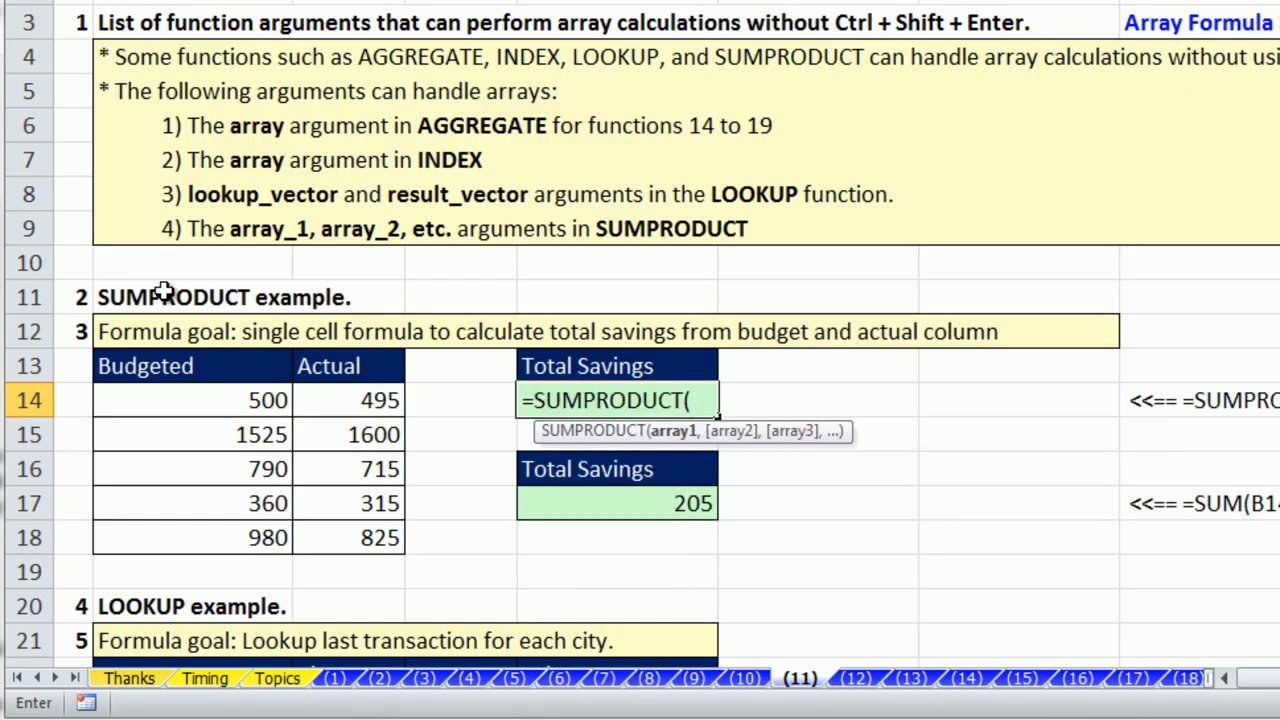
left_click_drag(115, 397, 150, 523)
type("-")
left_click_drag(383, 400, 355, 540)
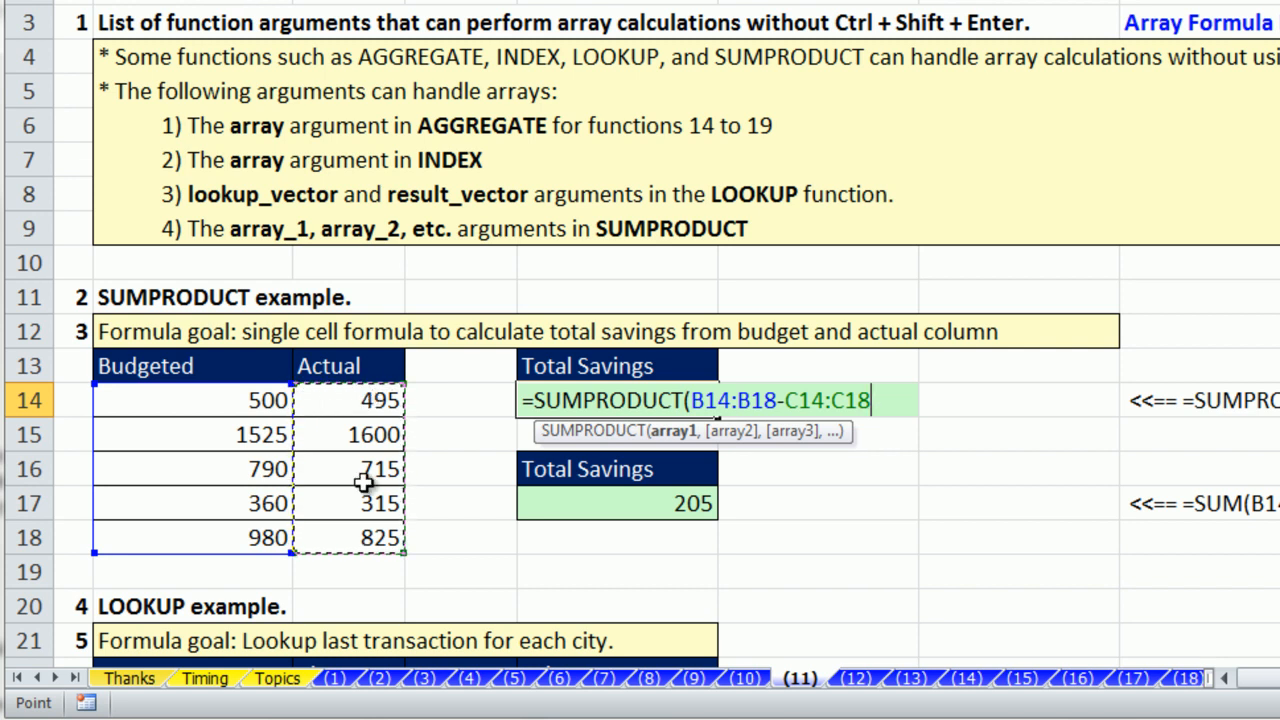
type(")")
key("ctrl+Return")
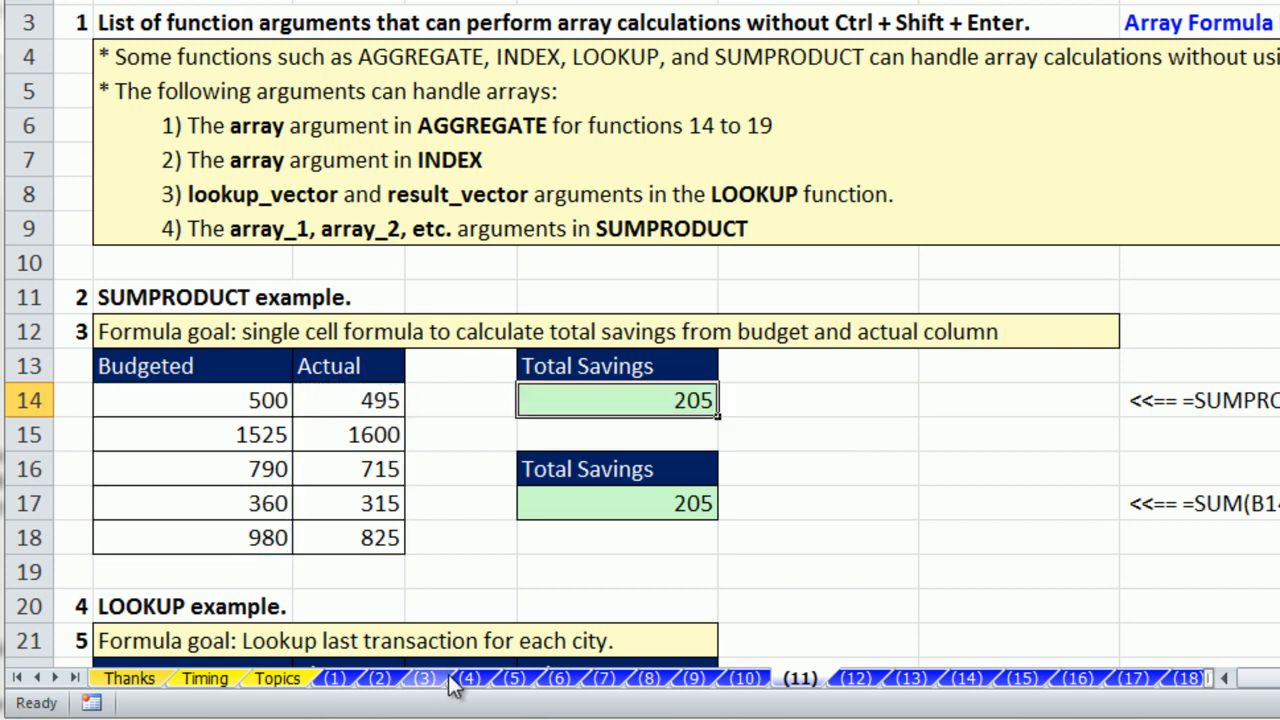
Inspect the formula in E14, then re-enter the SUM formula in E17 as an ordinary, non-array formula.
double_click(567, 402)
key("Escape")
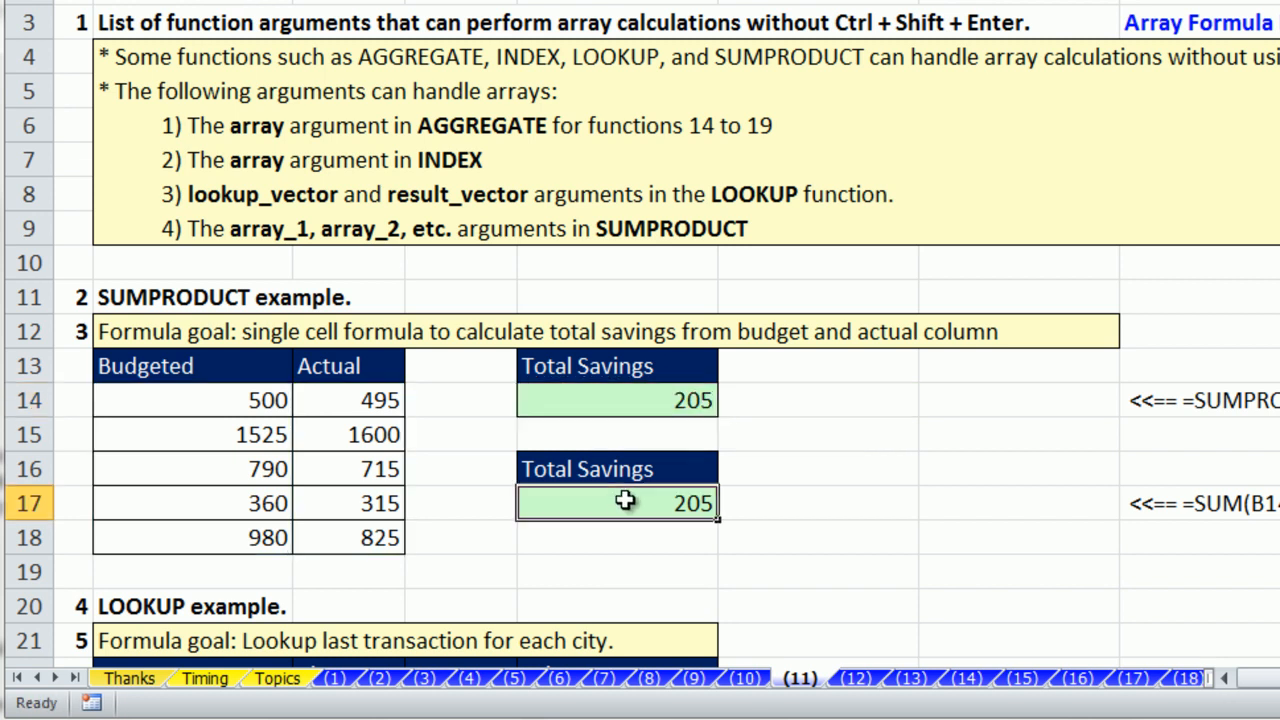
double_click(623, 500)
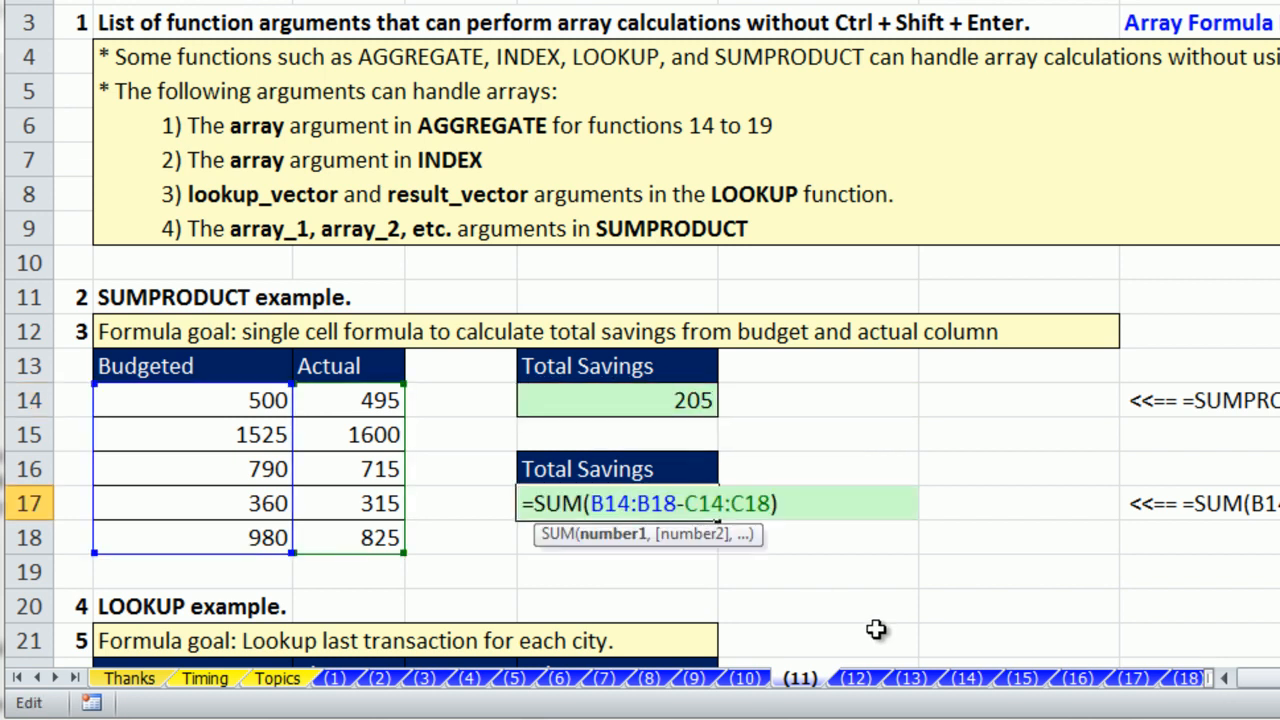
key("Return")
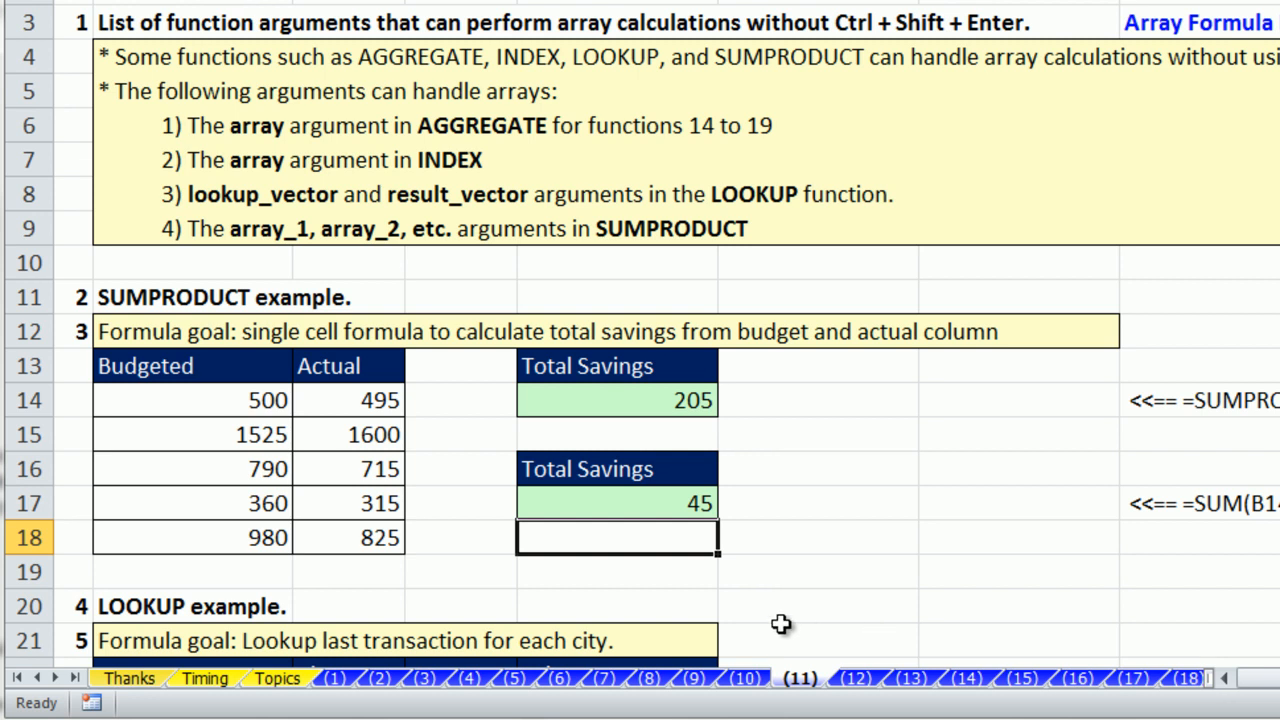
Re-enter =SUM(B14:B18-C14:C18) in E17 as an array formula.
left_click(671, 508)
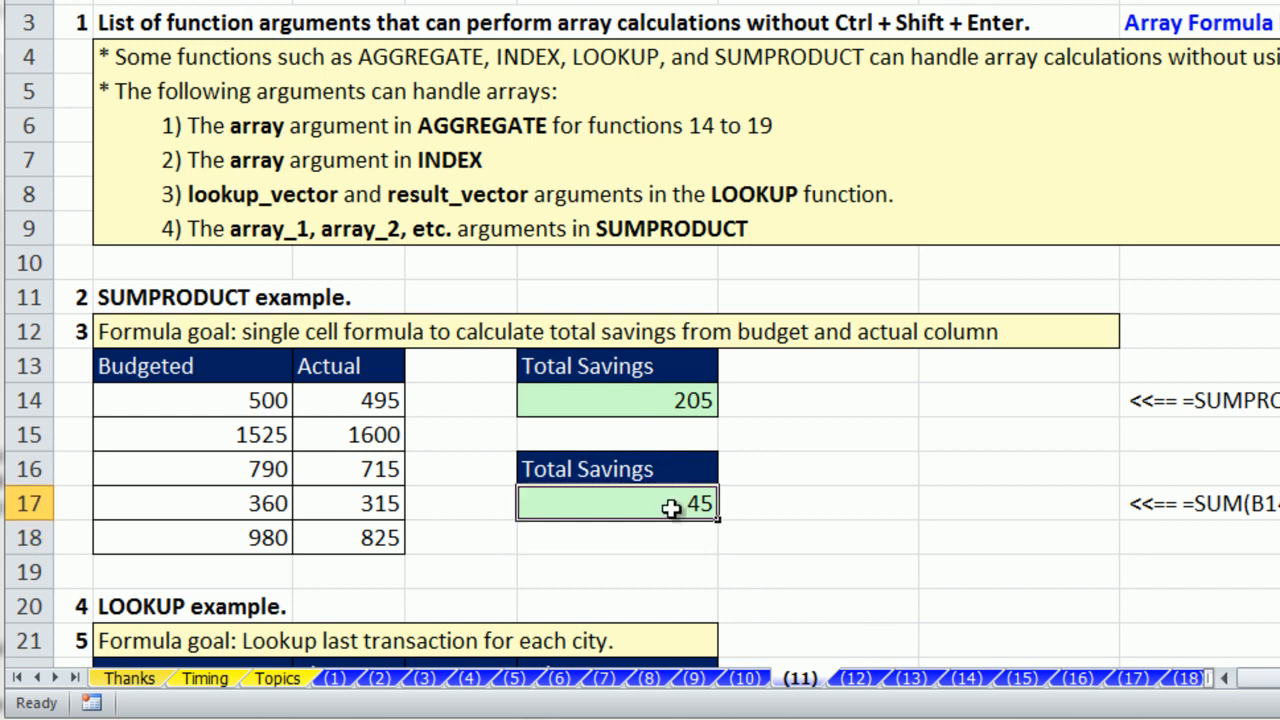
double_click(671, 508)
key("ctrl+shift+Return")
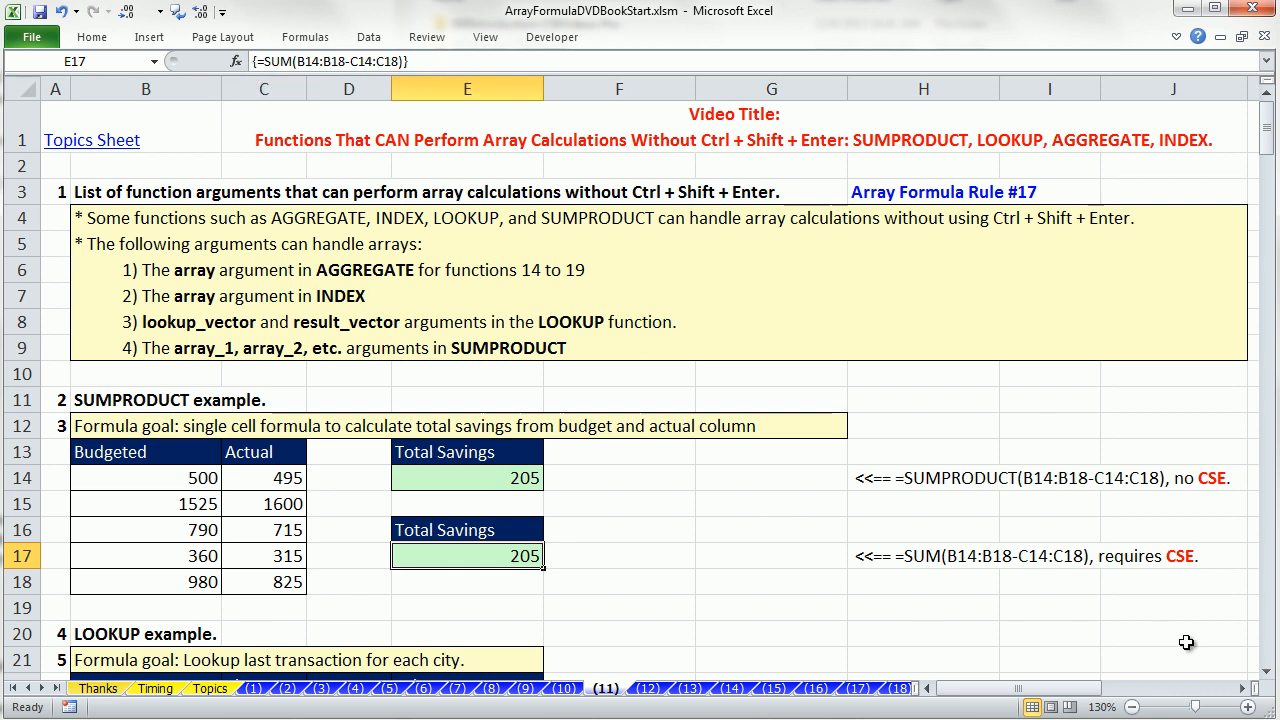
On sheet (10), examine the array C47:C52<>"" in the lookup_vector argument of E47's LOOKUP formula, leaving the formula unedited.
scroll(1268, 677, "down", 10)
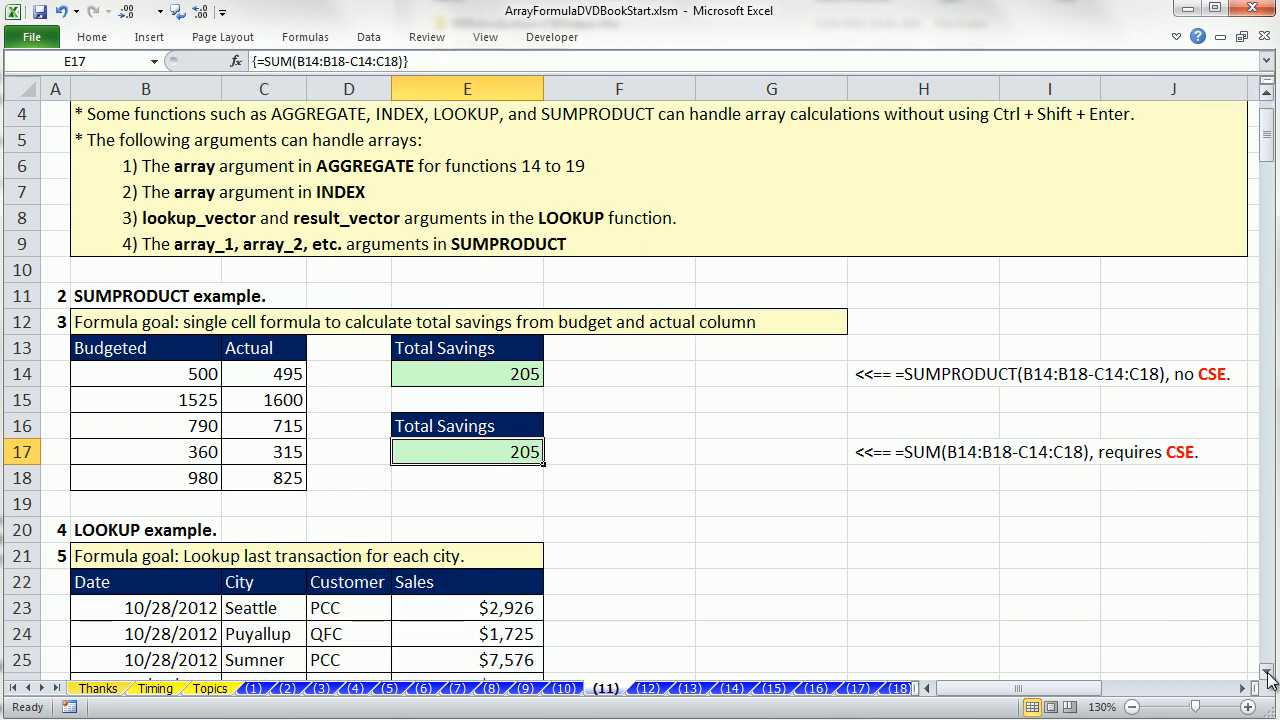
scroll(1268, 677, "down", 8)
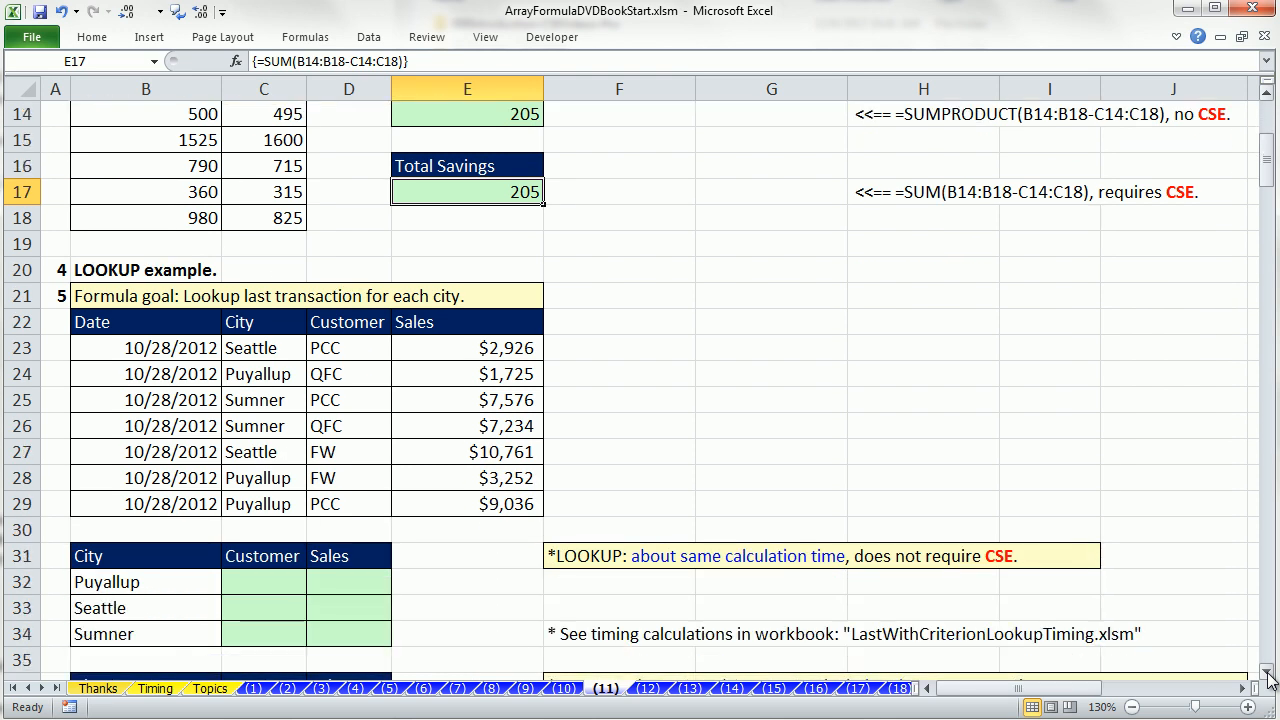
scroll(1268, 677, "down", 2)
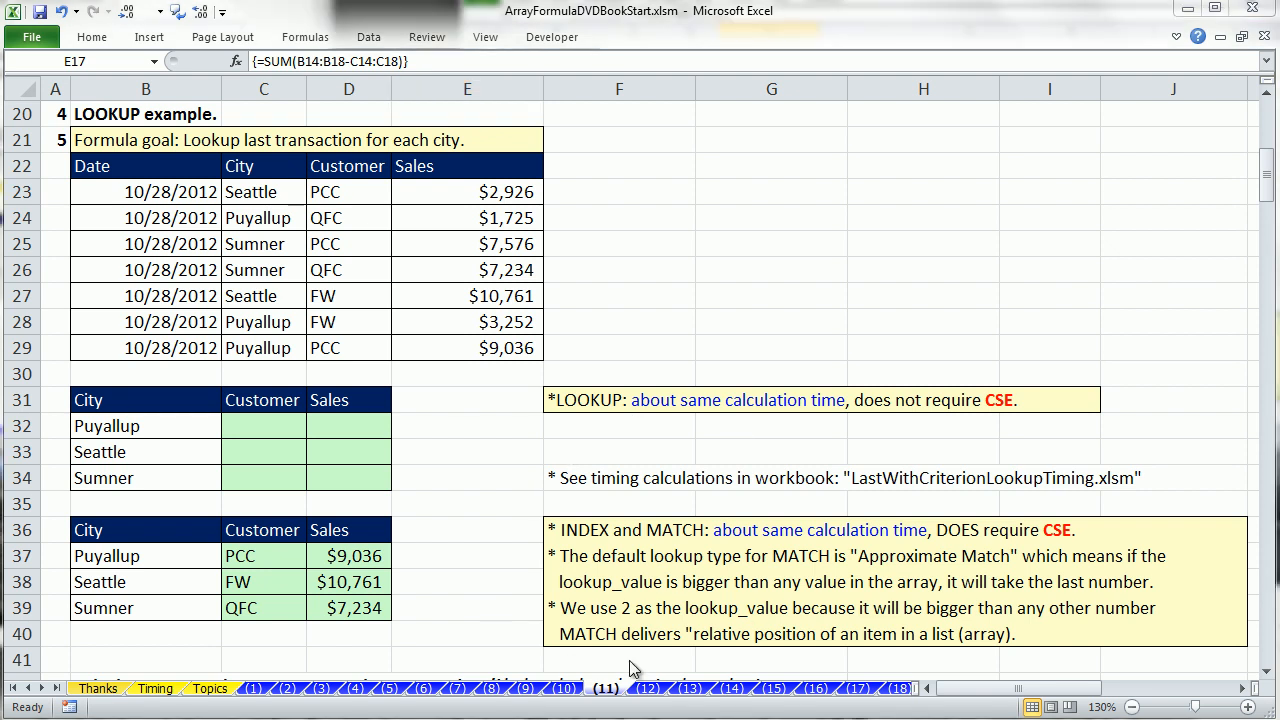
left_click(563, 689)
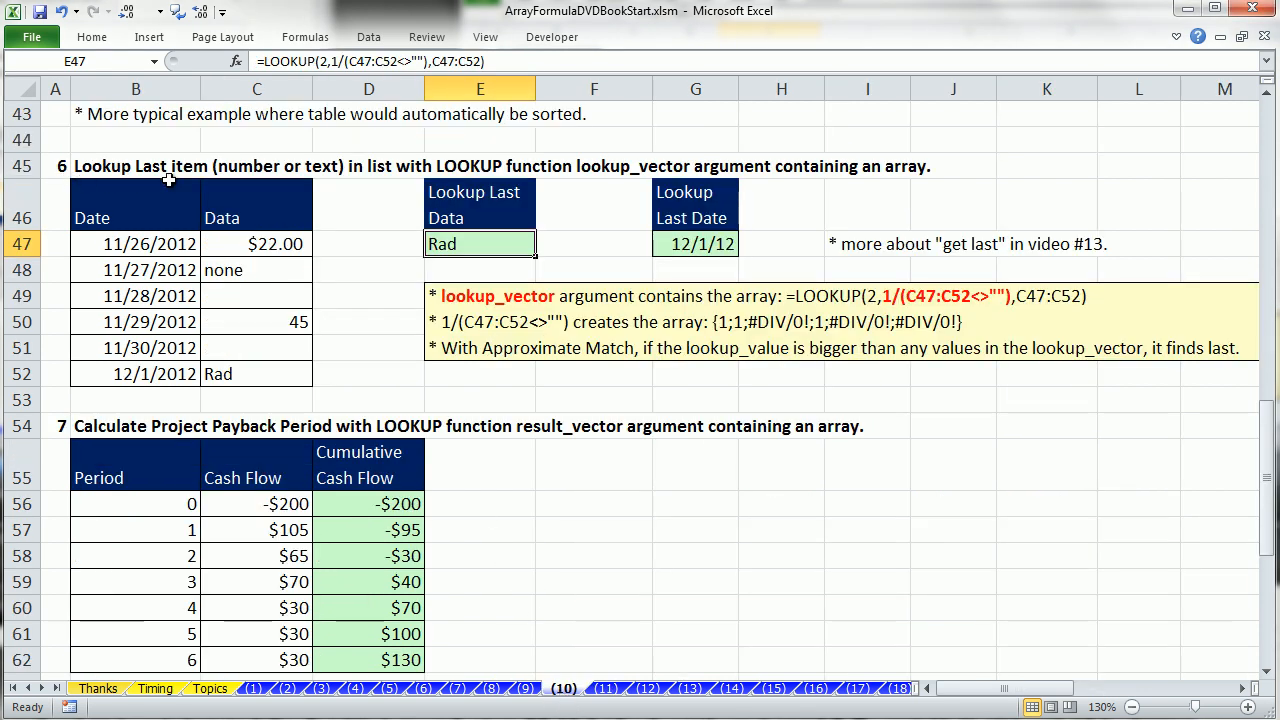
double_click(442, 246)
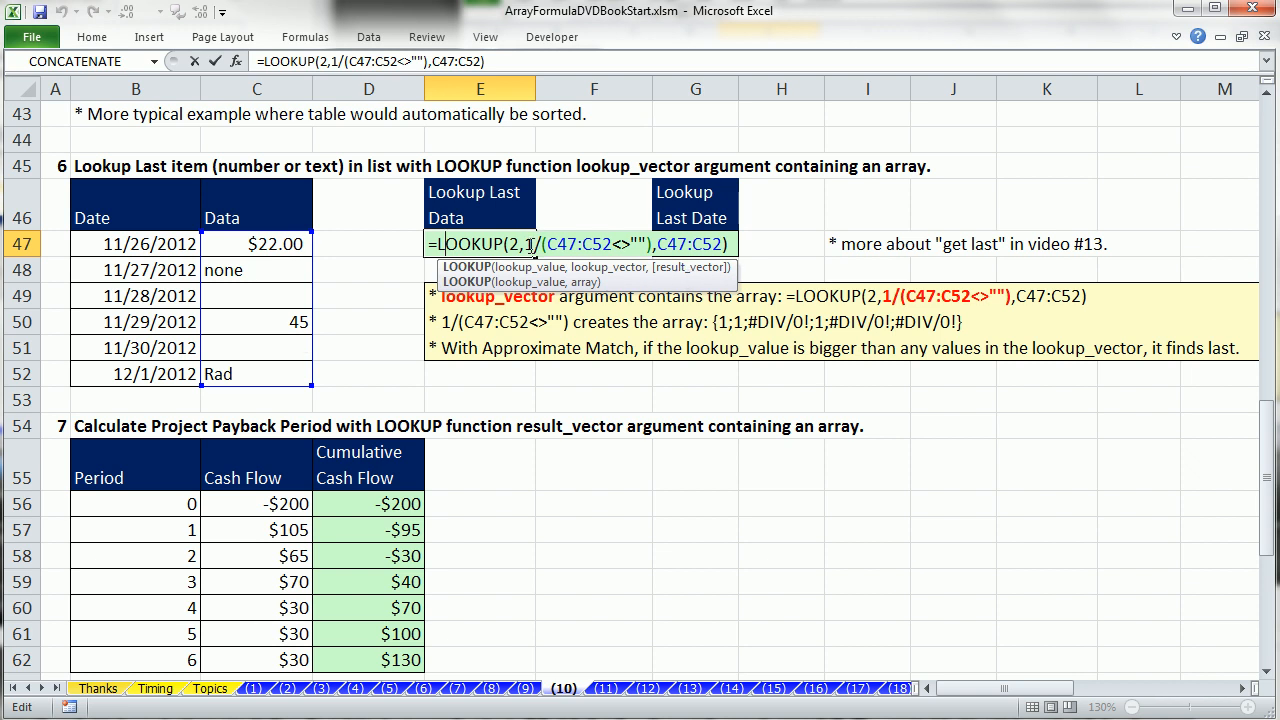
left_click_drag(548, 244, 648, 244)
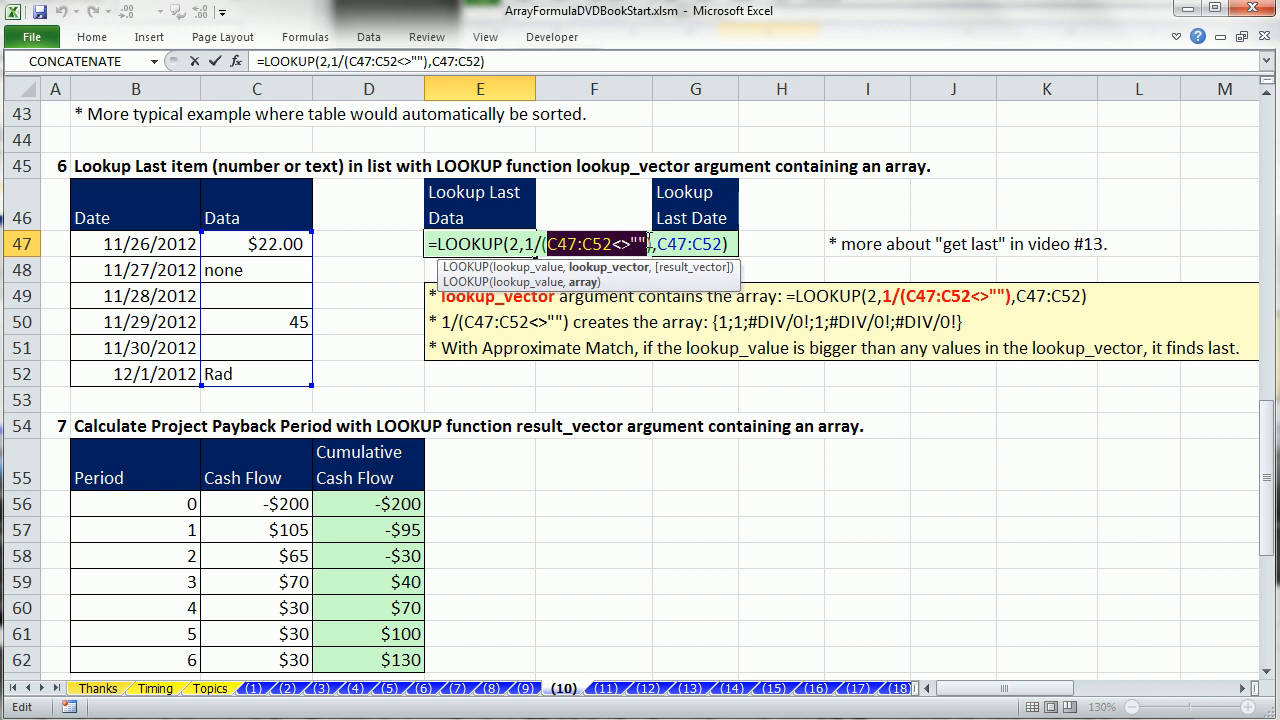
key("Escape")
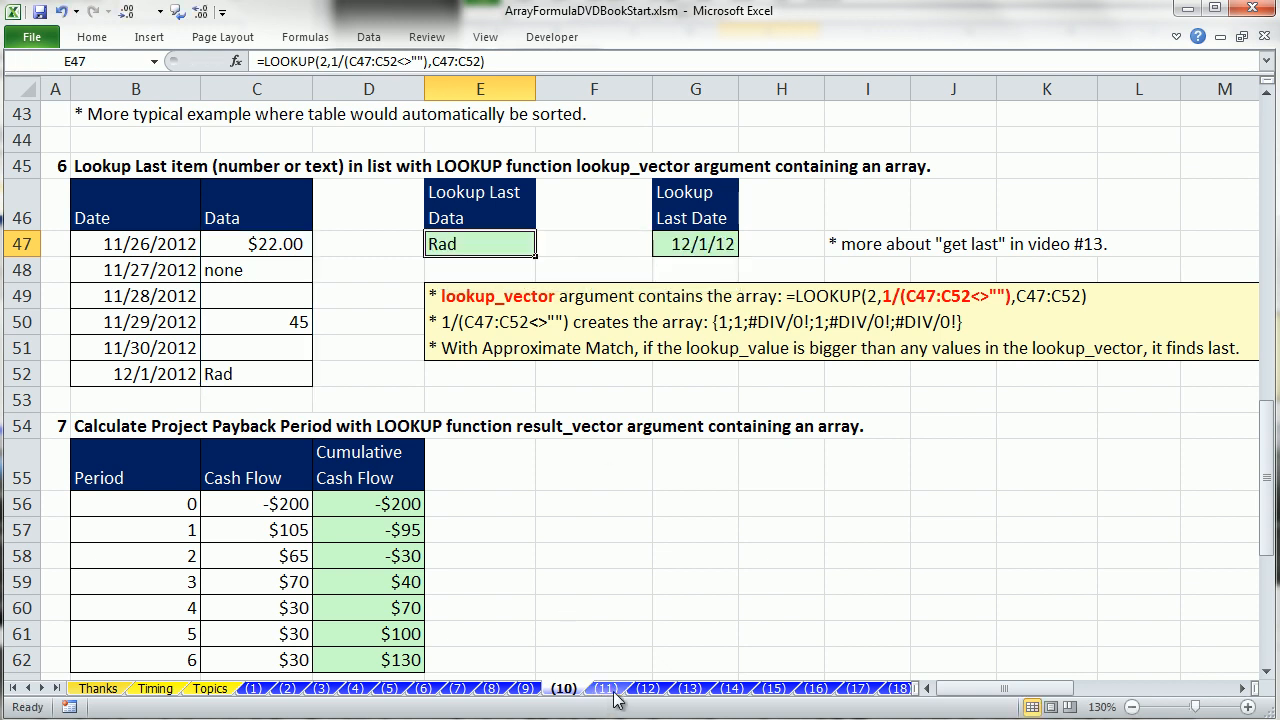
On sheet (11), examine the LOOKUP example's city list, its empty result cells and the last Puyallup and Seattle transactions.
left_click(606, 688)
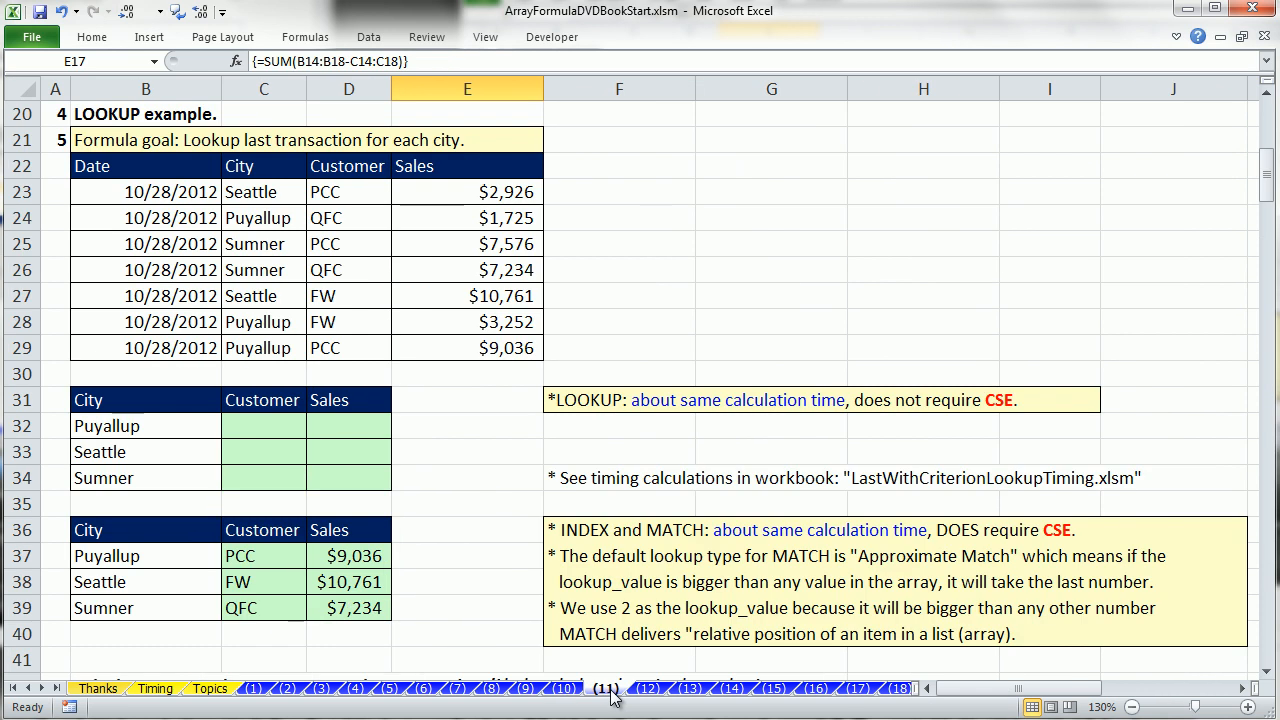
left_click(196, 426)
left_click(189, 455)
left_click(191, 476)
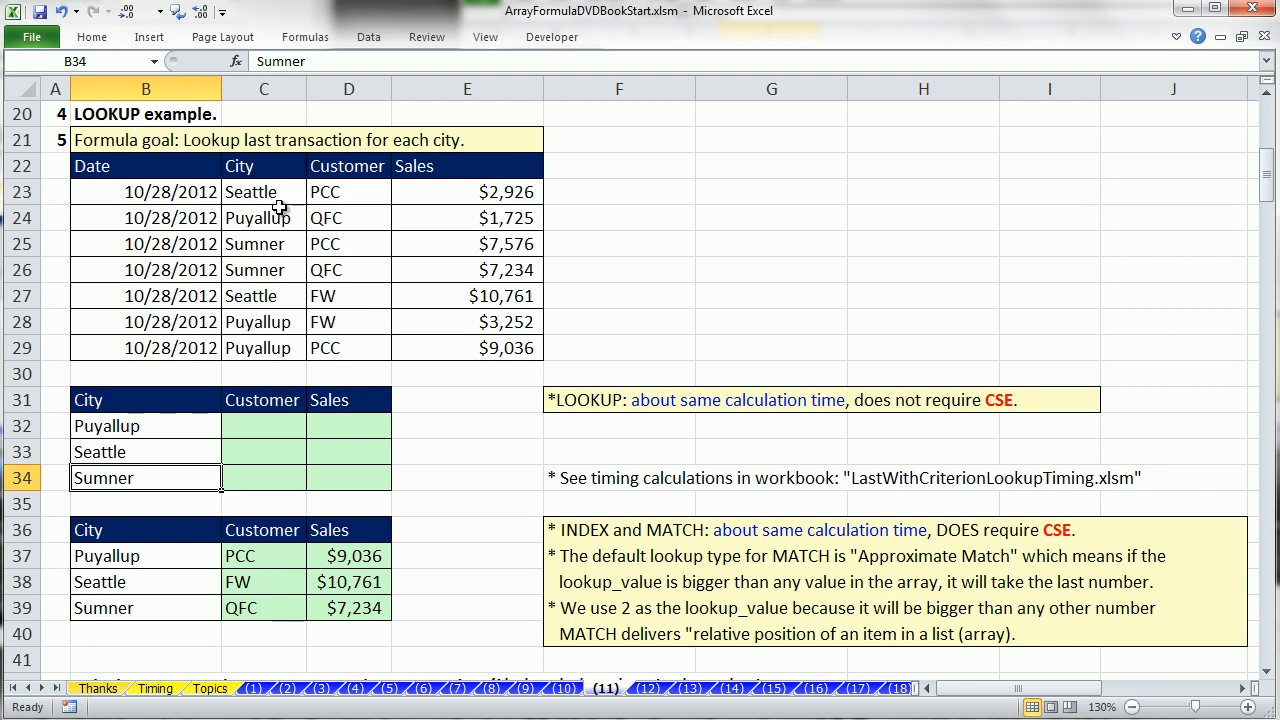
left_click(280, 425)
left_click(330, 424)
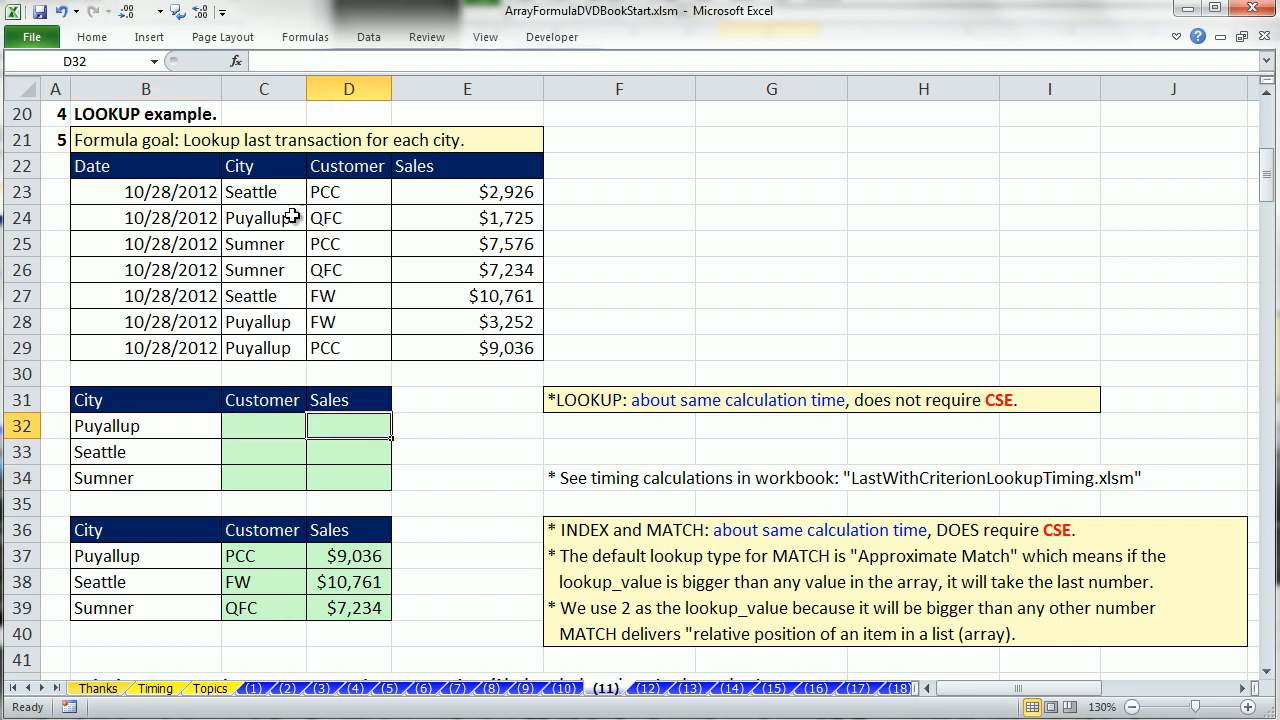
left_click(322, 348)
left_click(503, 348)
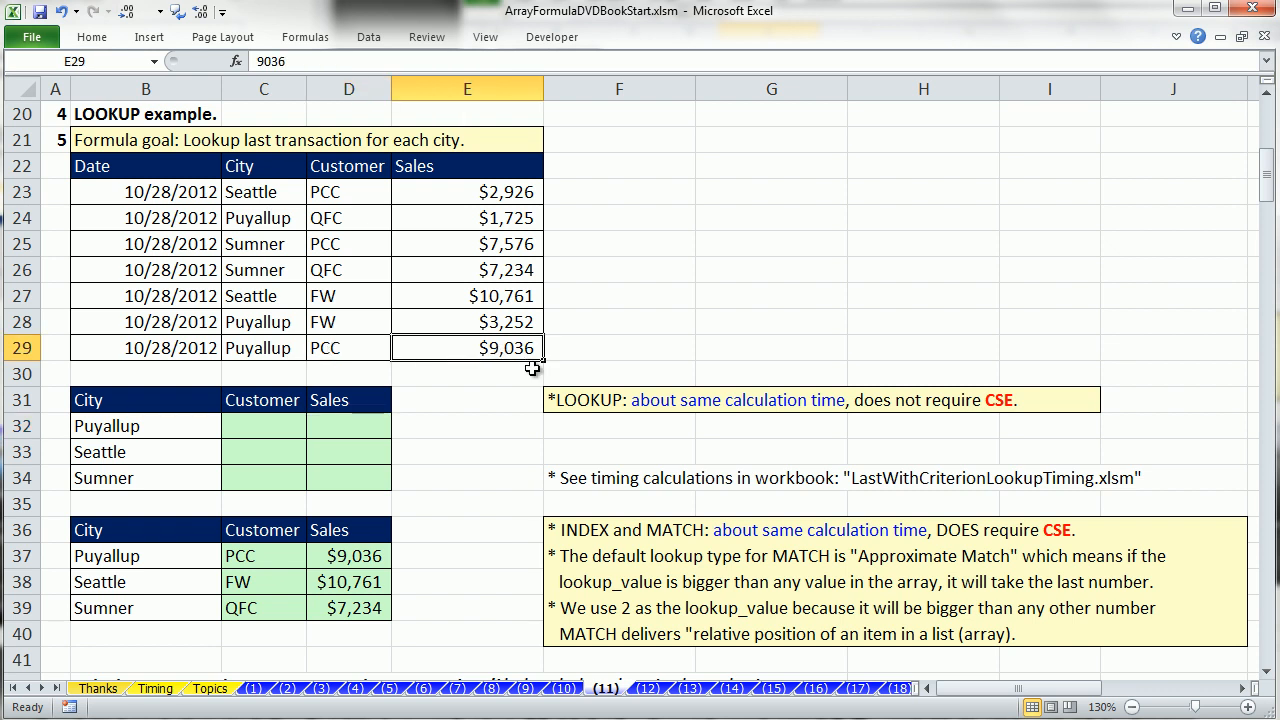
left_click(360, 297)
left_click(476, 300)
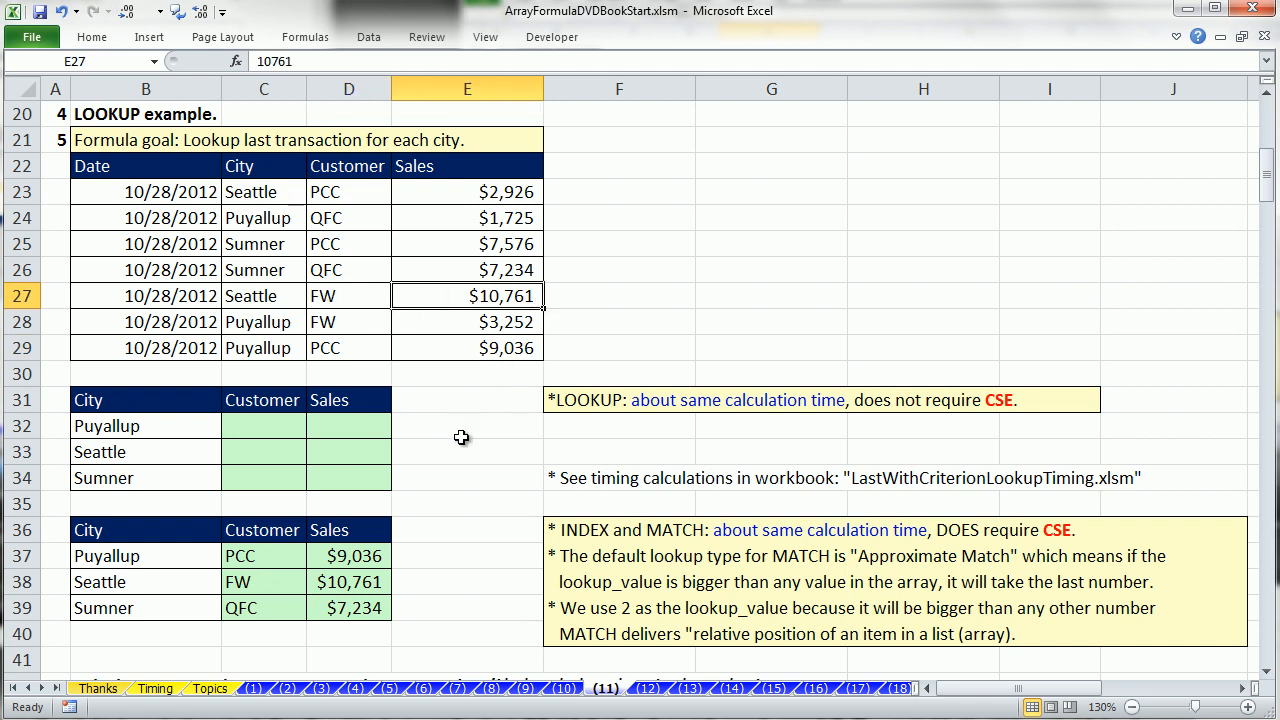
Start a LOOKUP formula in C32, Puyallup's Customer cell, with 2 as the lookup value.
left_click(280, 422)
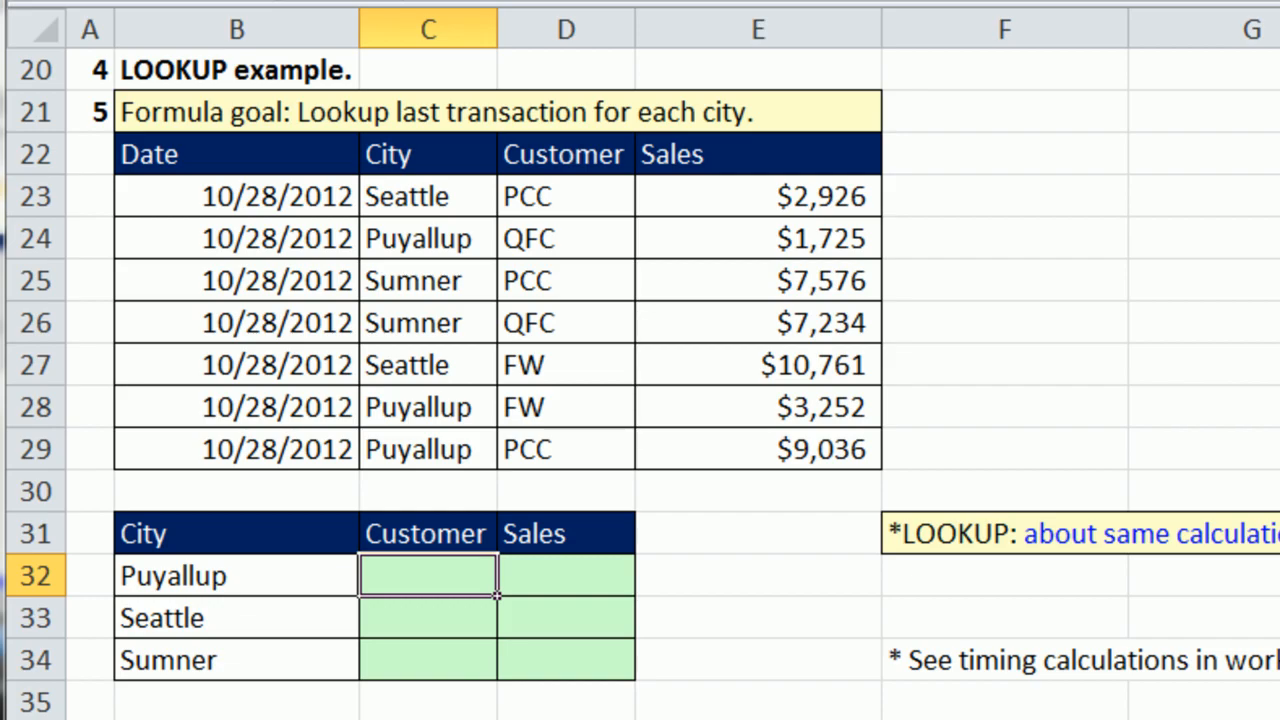
type("=l")
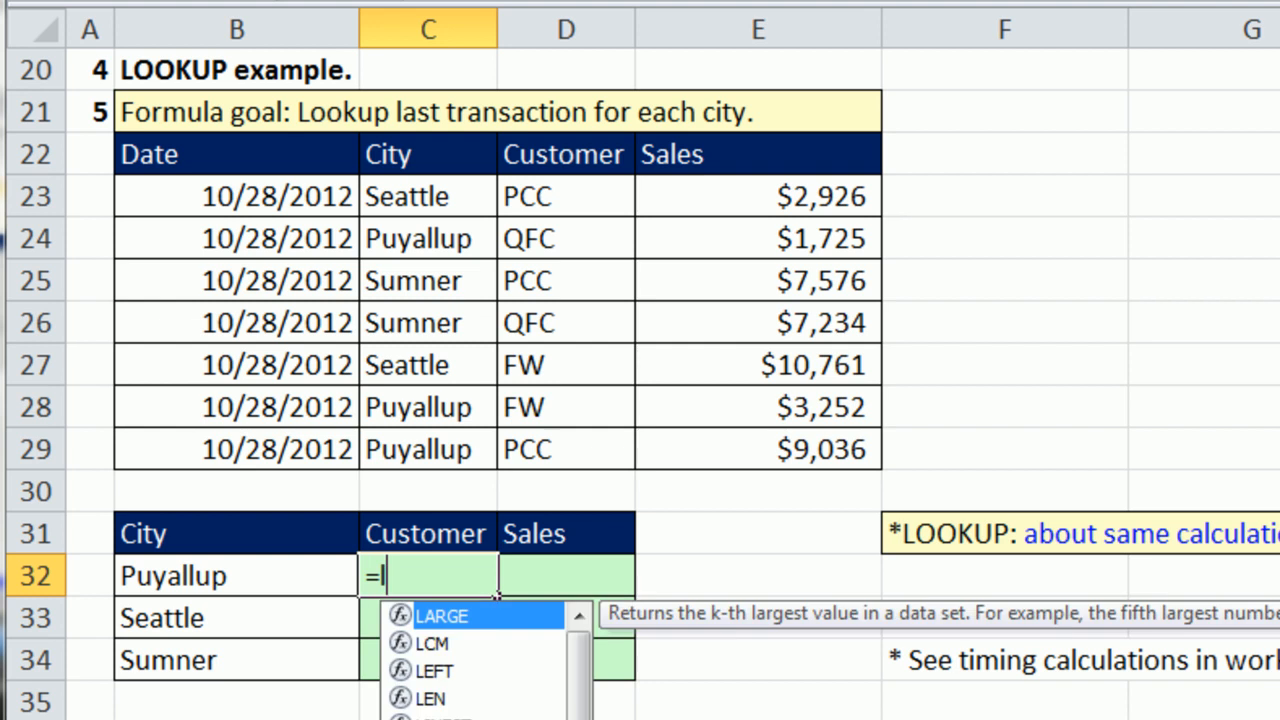
type("oo")
key("Tab")
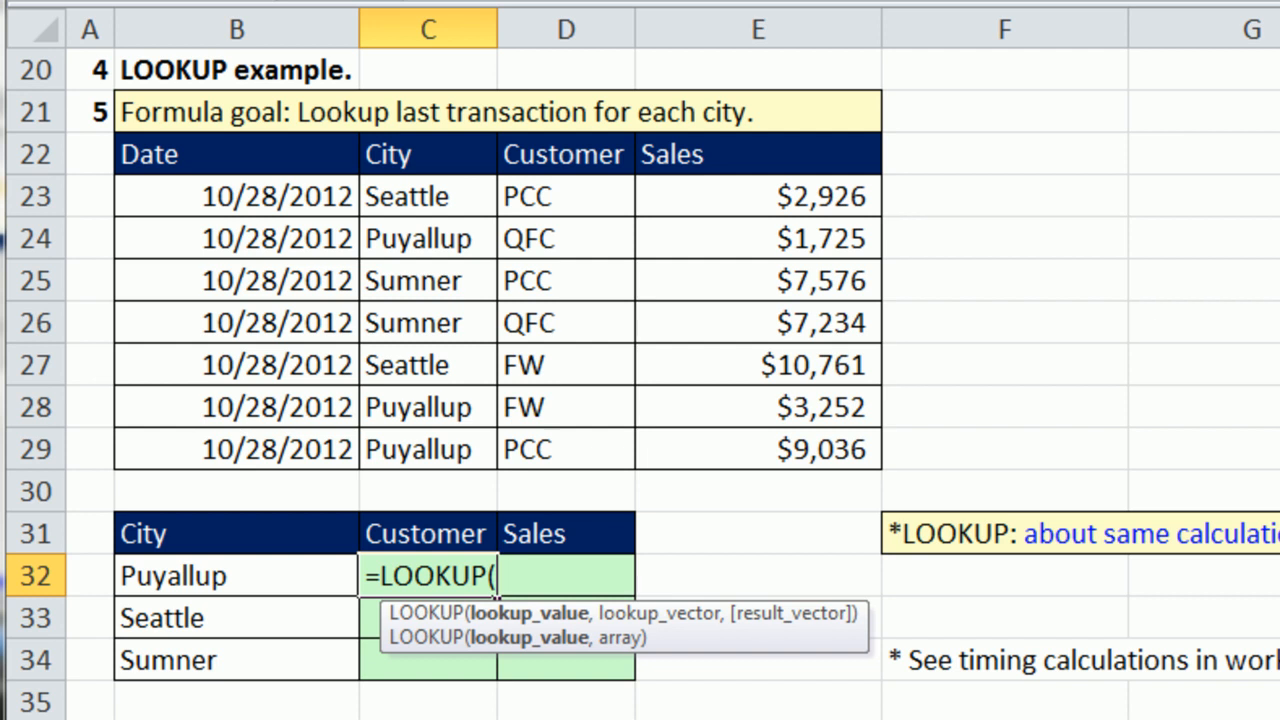
type("2")
type(",")
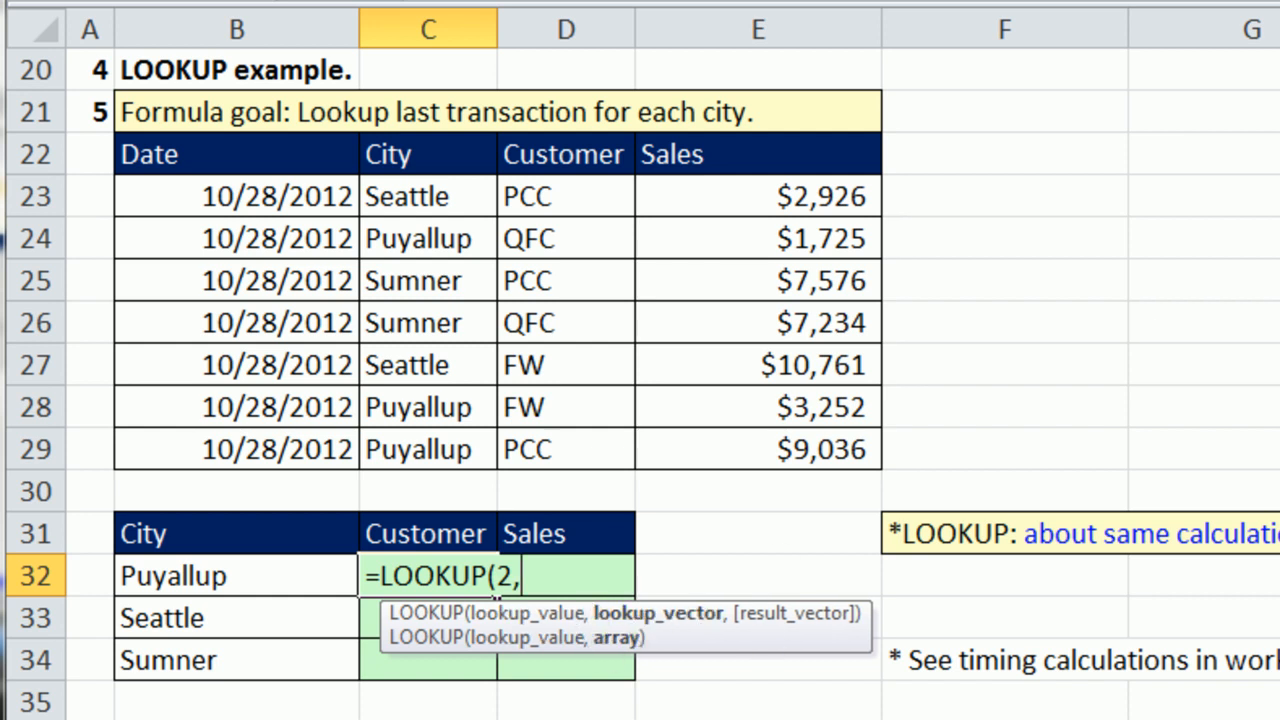
type("1/(")
Add the lookup_vector 1/($C$23:$C$29=$B32) to the LOOKUP formula in C32.
left_click_drag(411, 185, 455, 449)
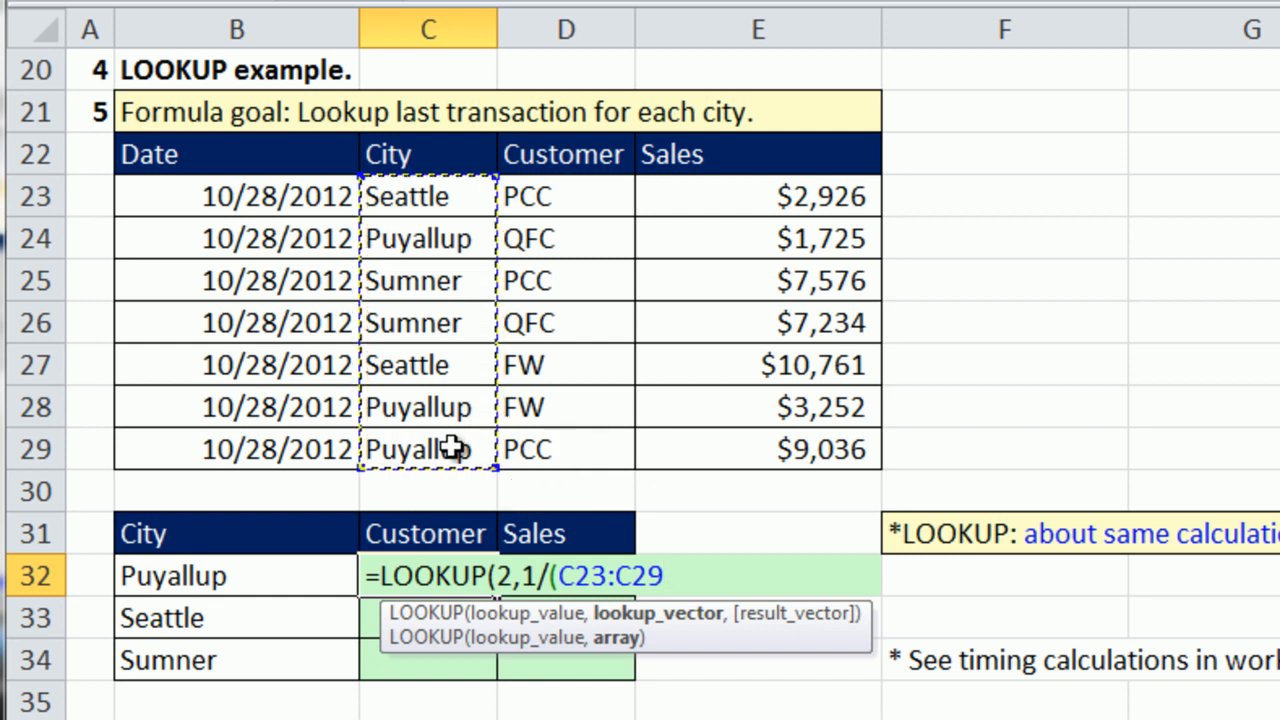
key("F4")
type("=")
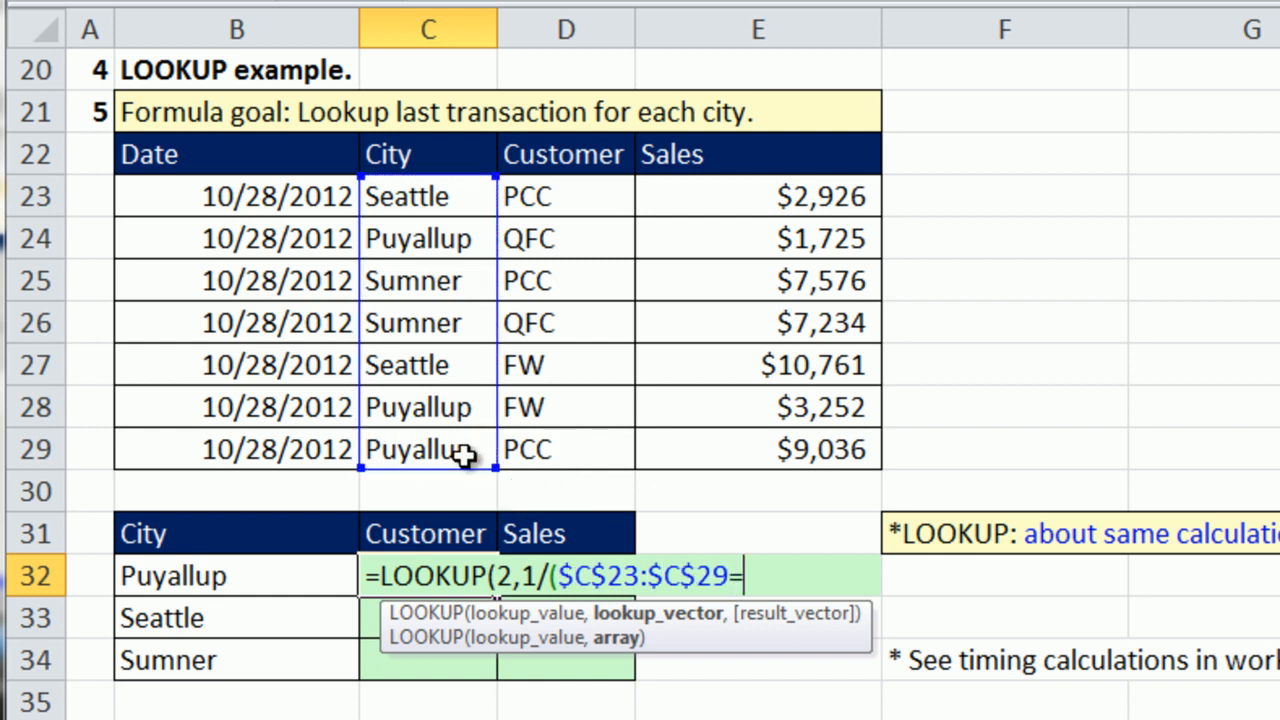
left_click(205, 580)
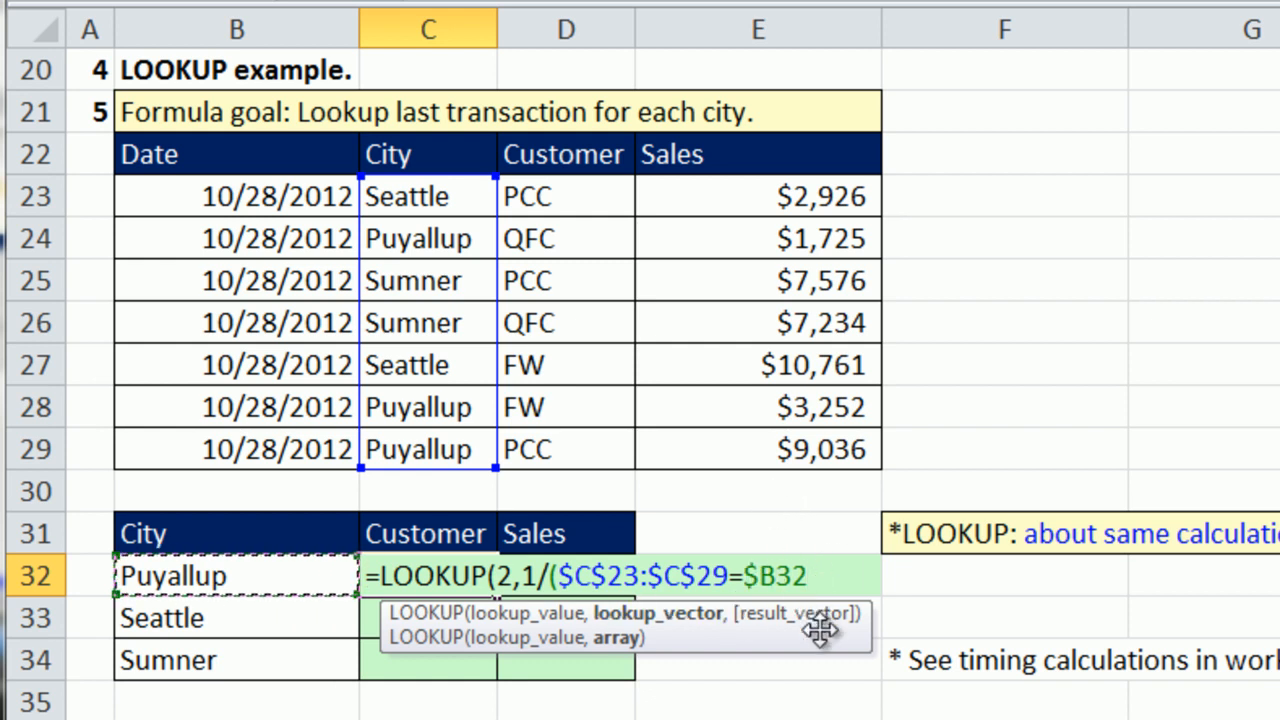
type(")")
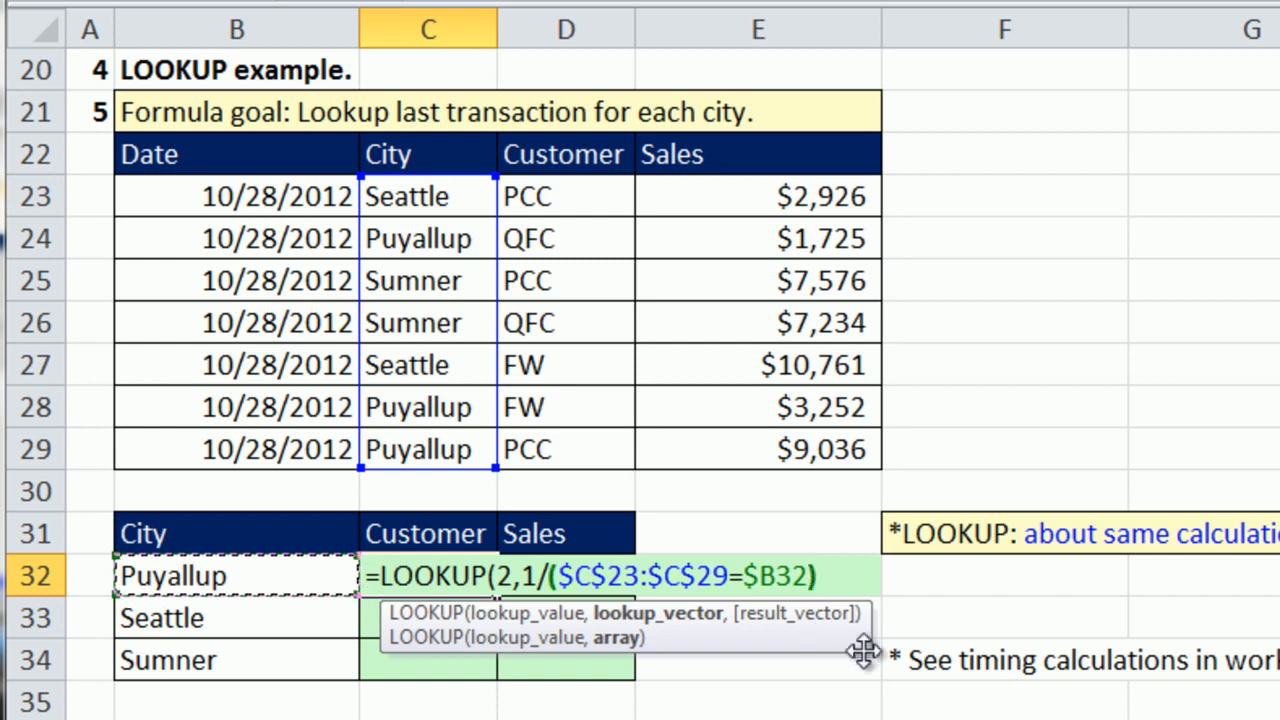
In C32's LOOKUP formula, examine the arrays of $C$23:$C$29=$B32 and the whole lookup_vector, restoring the references after each evaluation.
left_click_drag(556, 578, 806, 580)
key("F9")
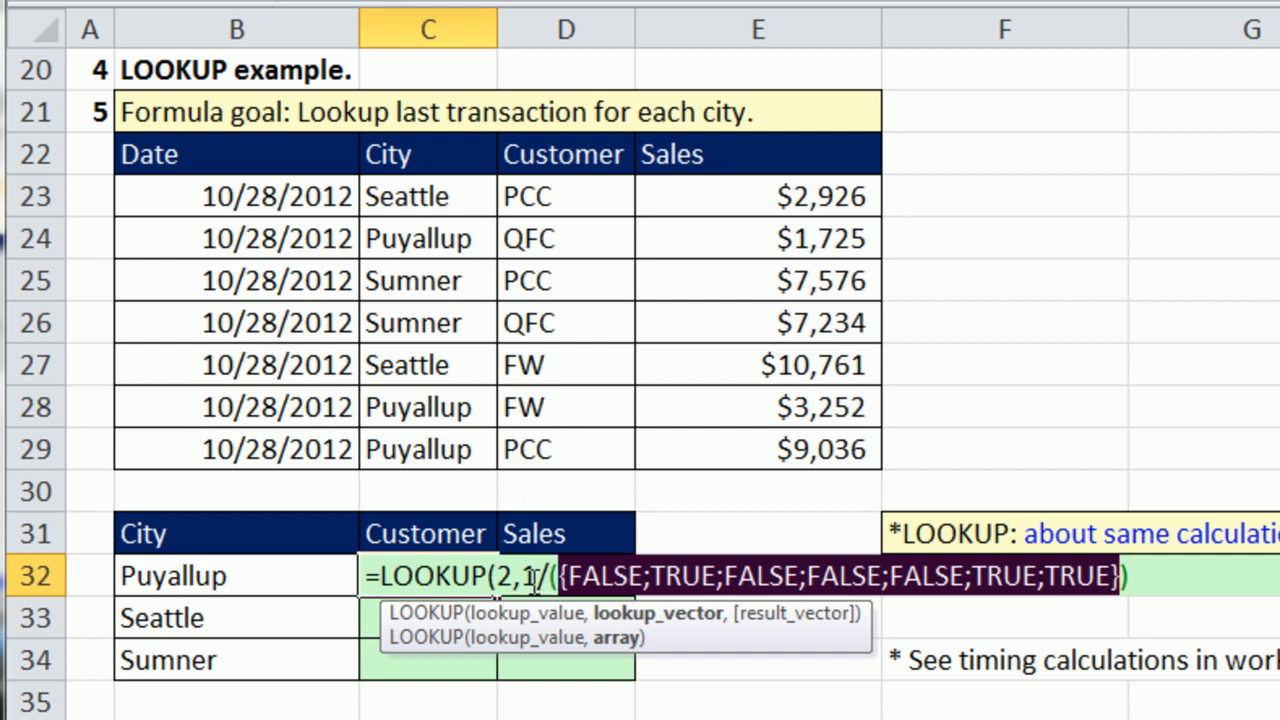
key("ctrl+z")
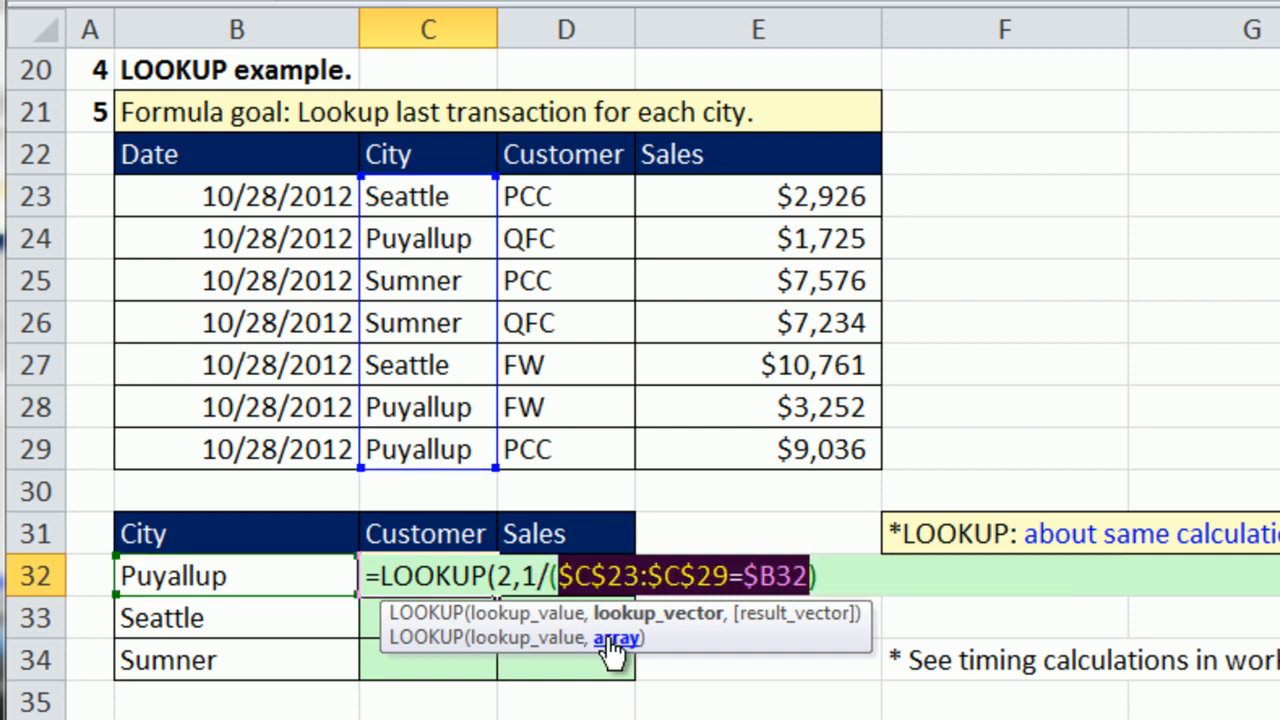
left_click(633, 615)
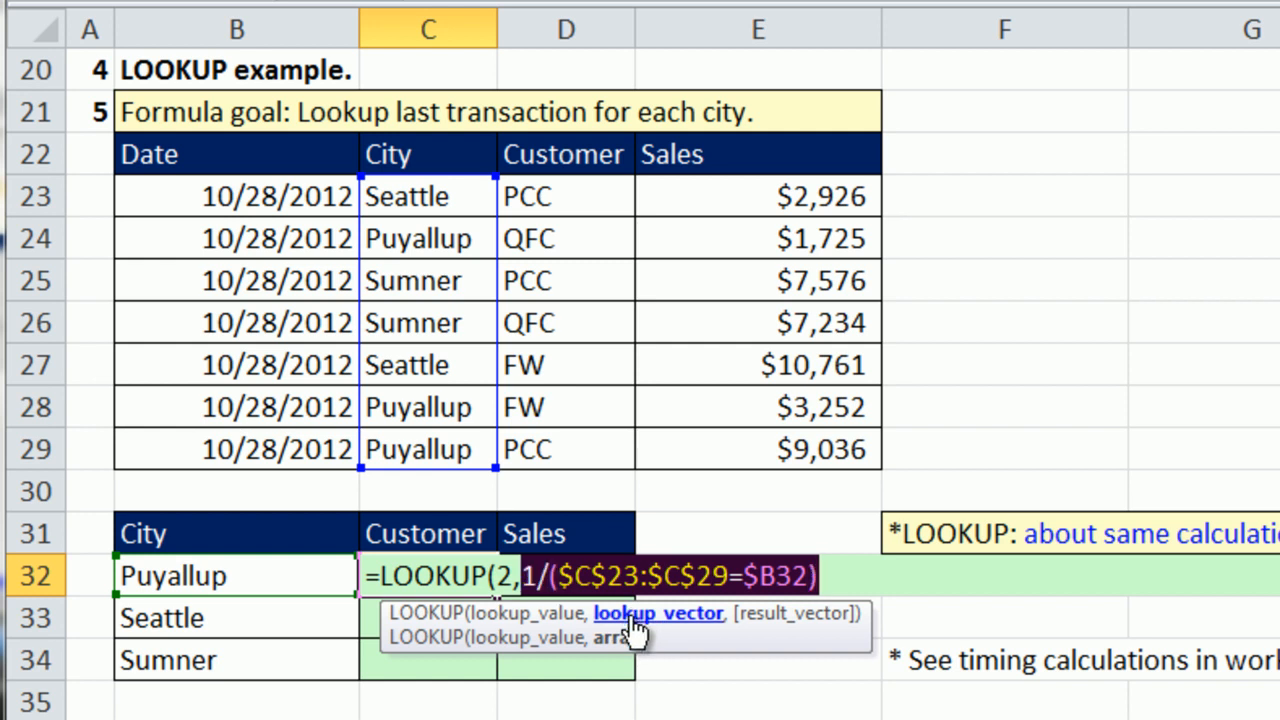
key("F9")
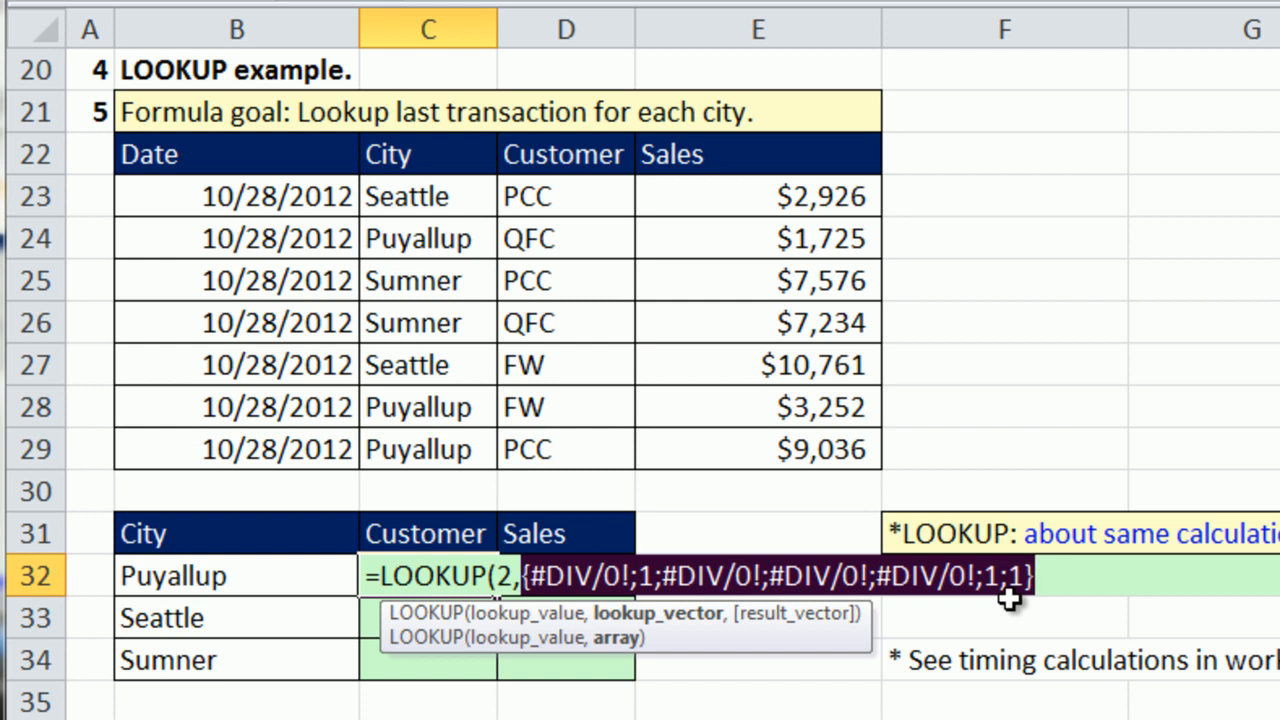
key("ctrl+z")
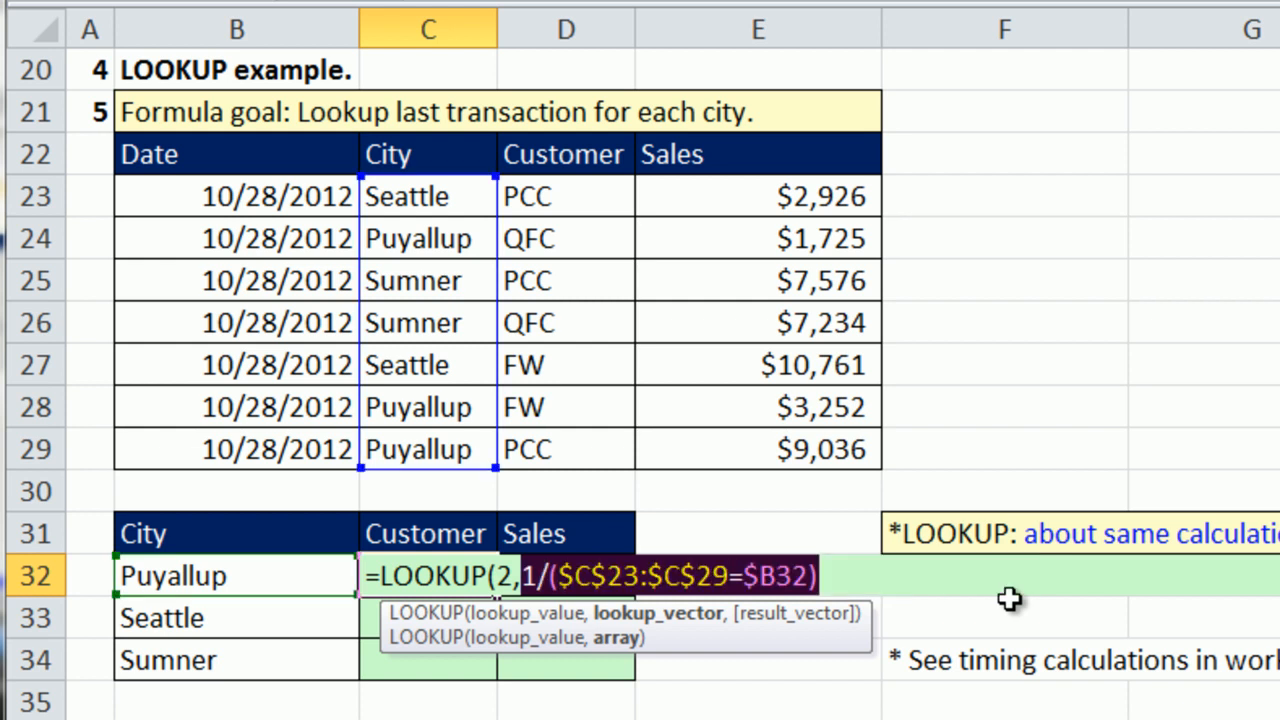
left_click(858, 569)
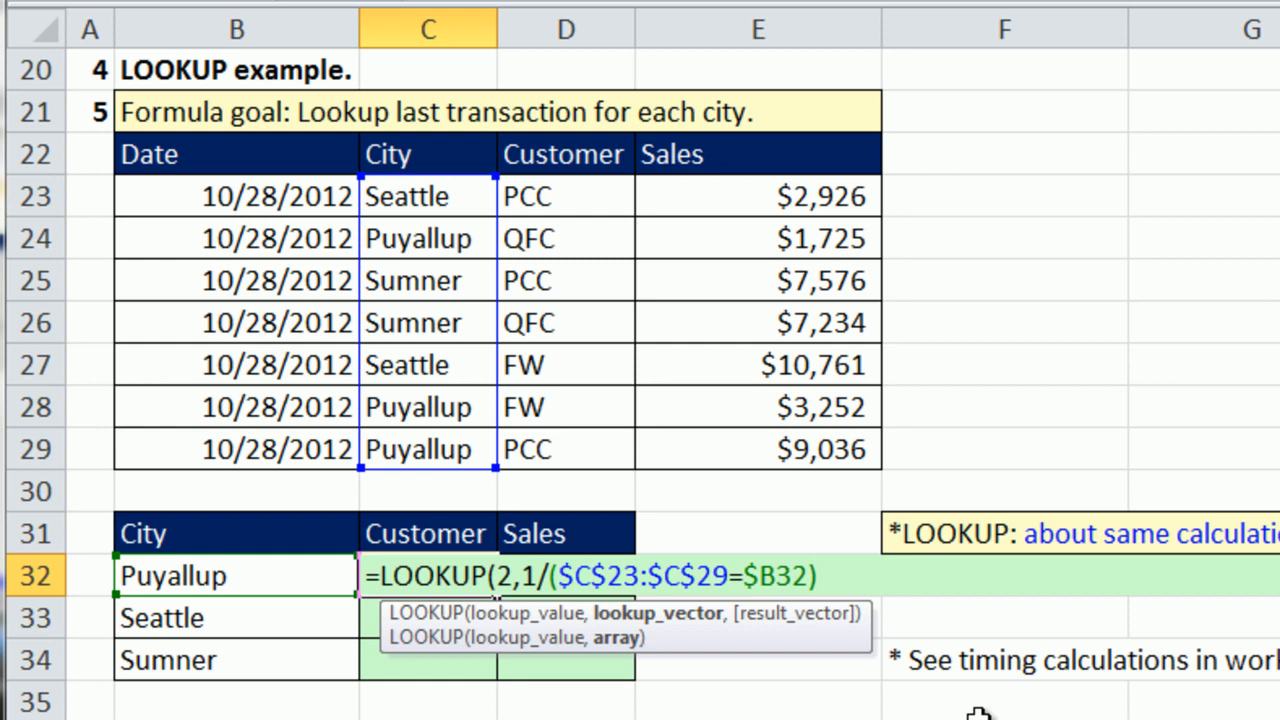
Complete C32's LOOKUP formula with the row-locked customer range D$23:D$29 as the result_vector and enter it normally.
type(",")
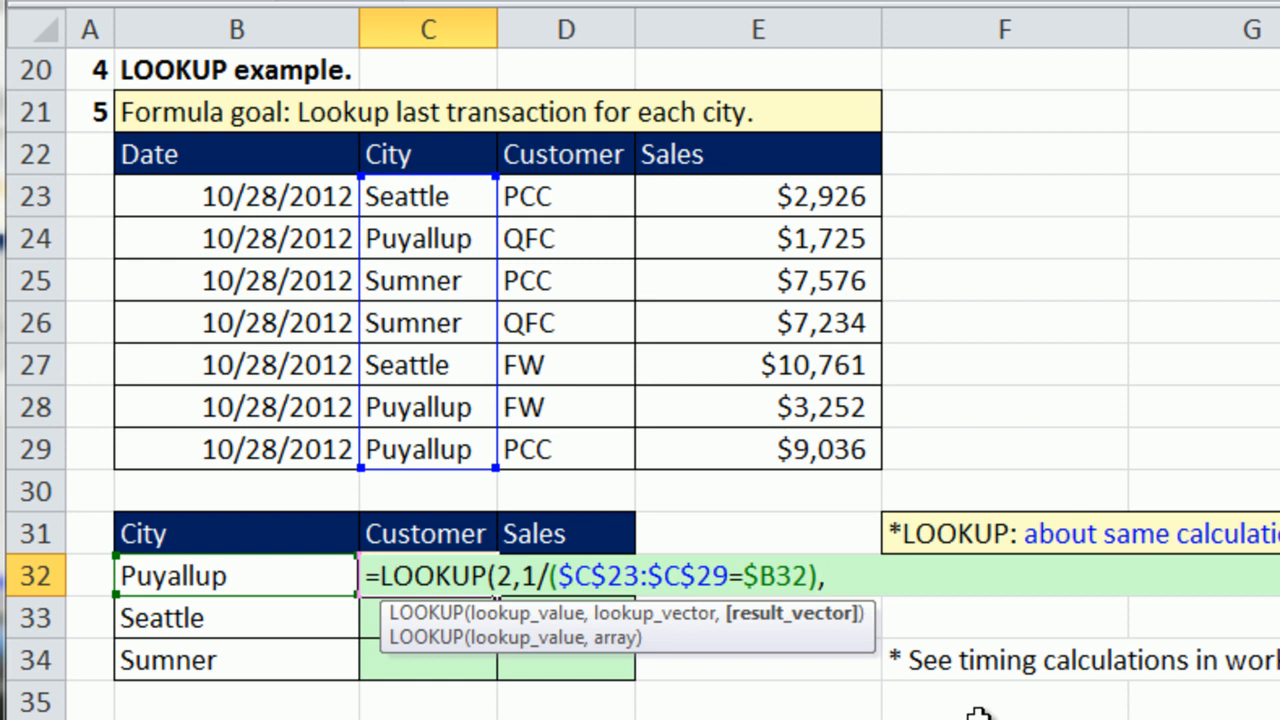
left_click_drag(520, 195, 553, 444)
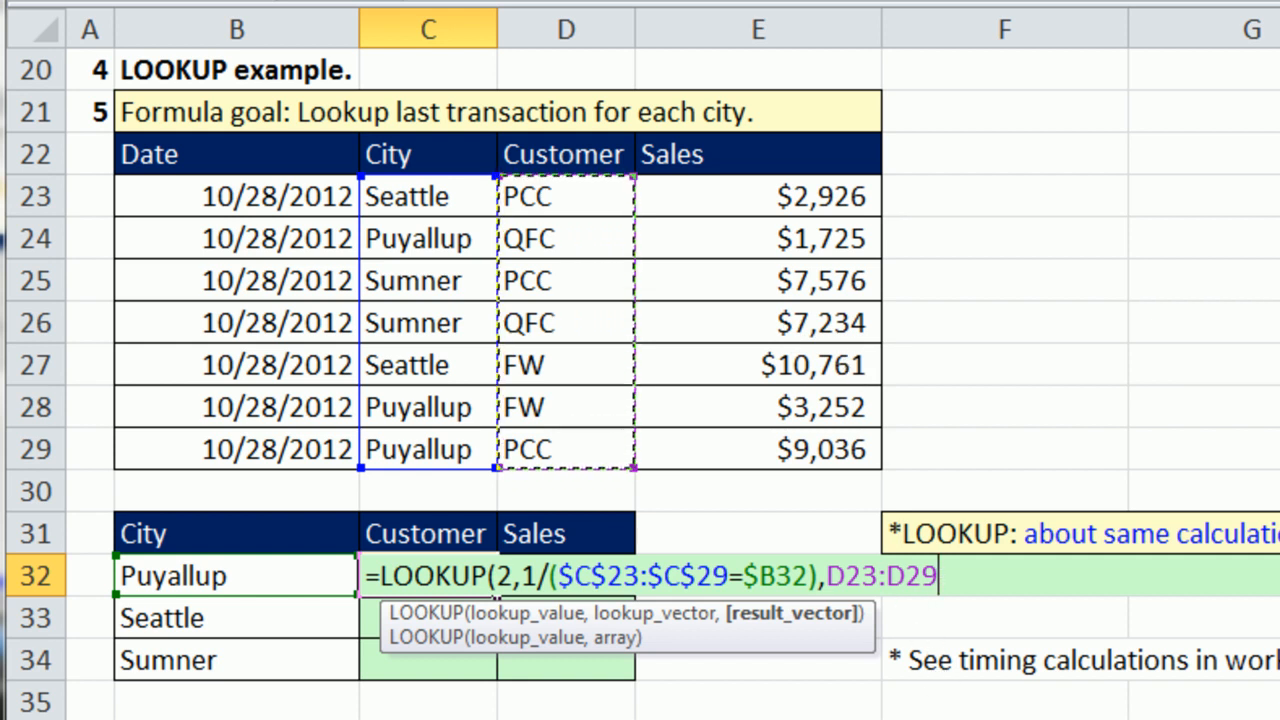
key("F4")
key("F4")
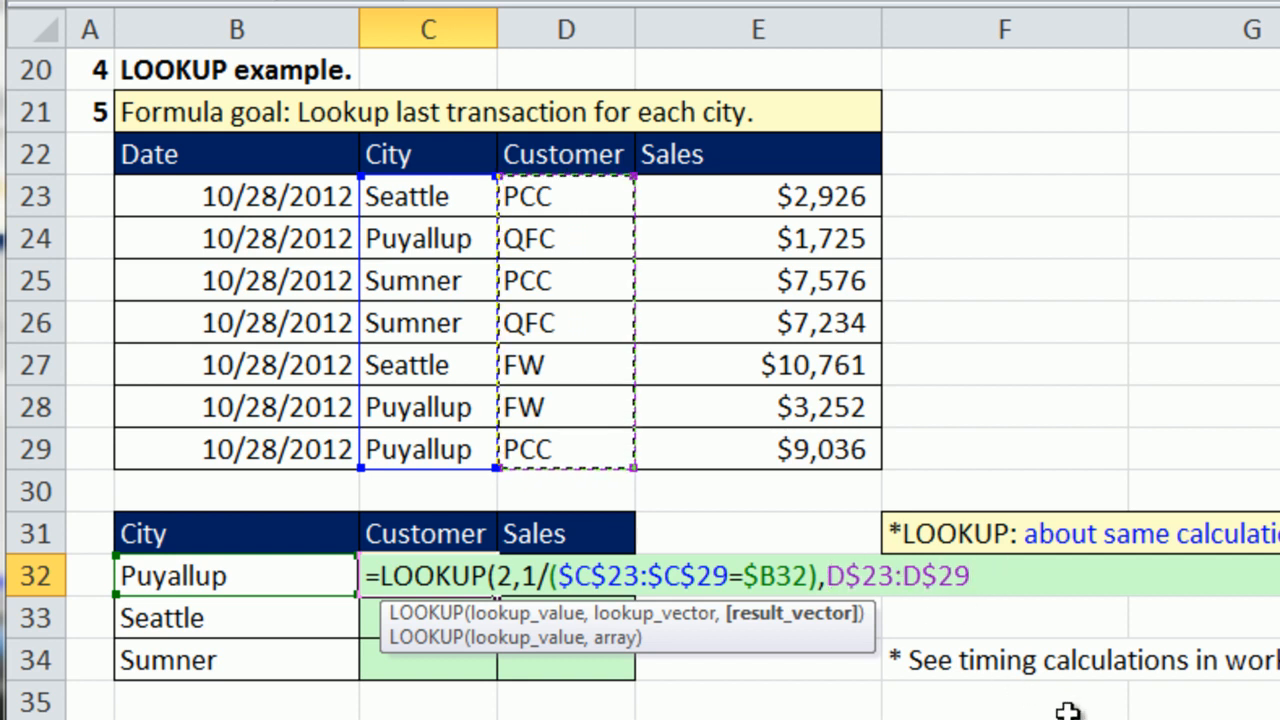
type(")")
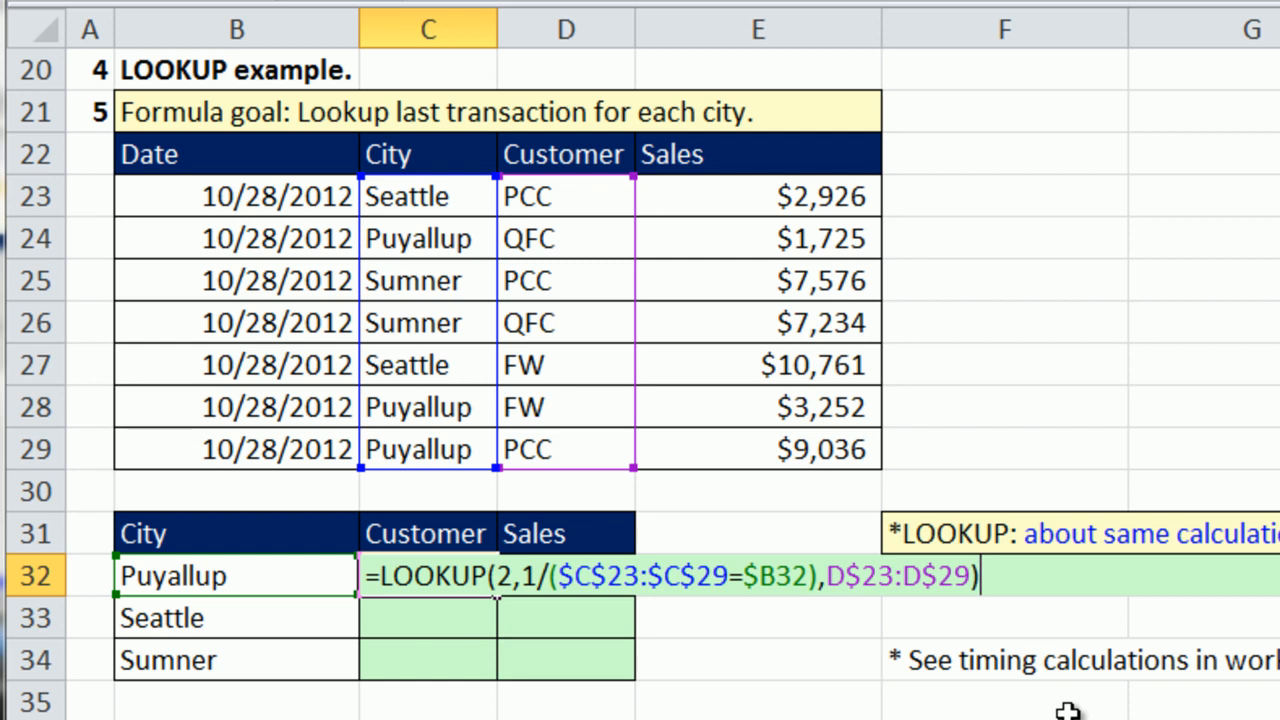
key("ctrl+Return")
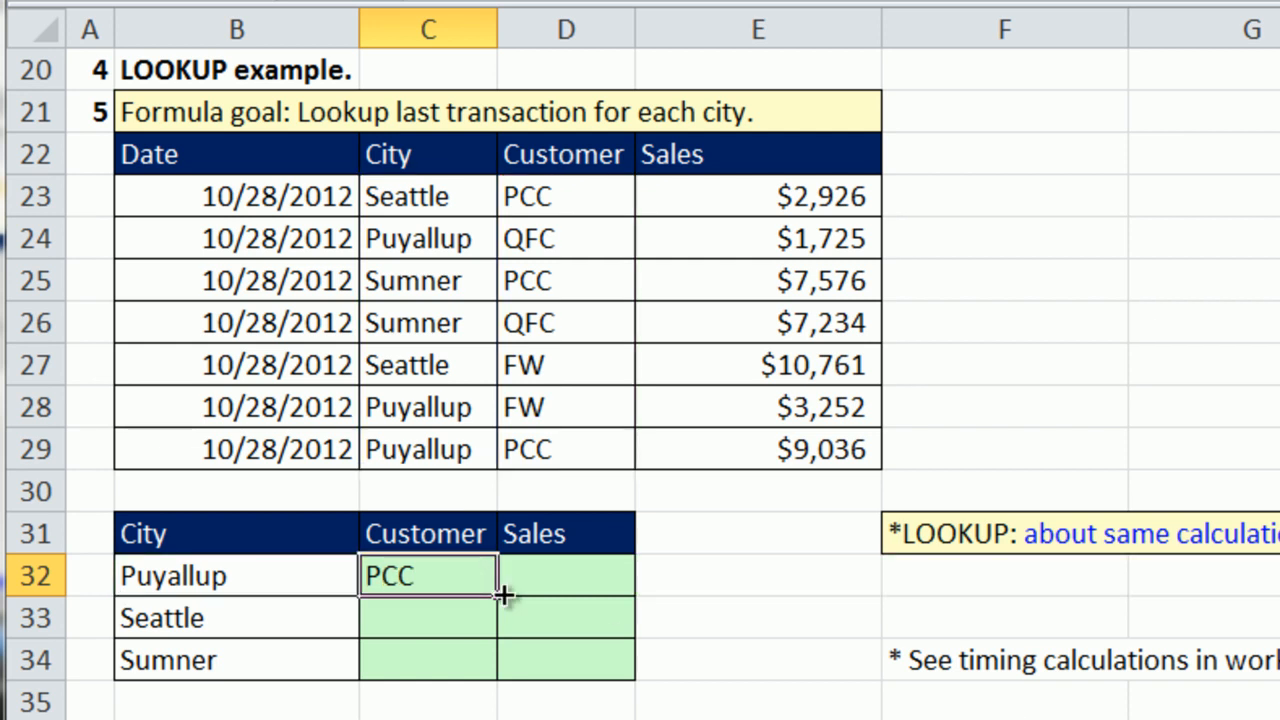
Copy C32's formula across to D32 without formatting and both down through row 34, and check the references in D34.
left_click_drag(498, 595, 625, 595)
left_click(660, 616)
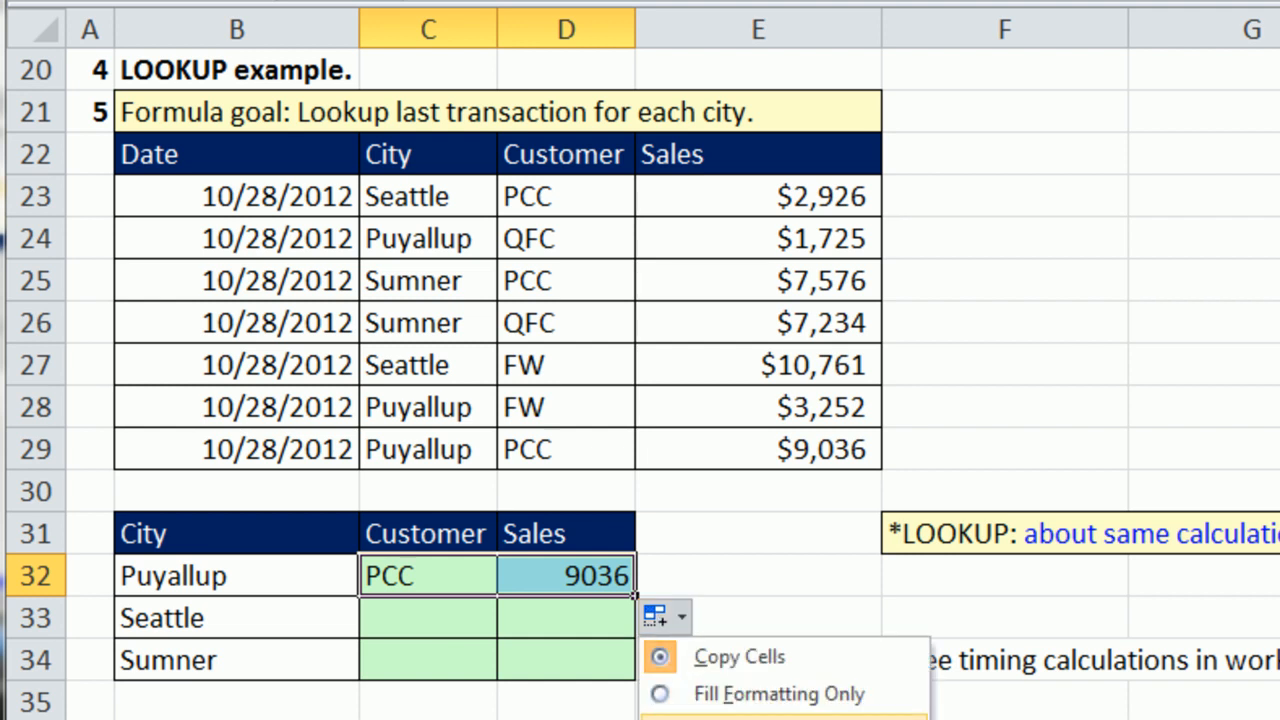
left_click(690, 716)
left_click_drag(634, 596, 638, 684)
double_click(600, 660)
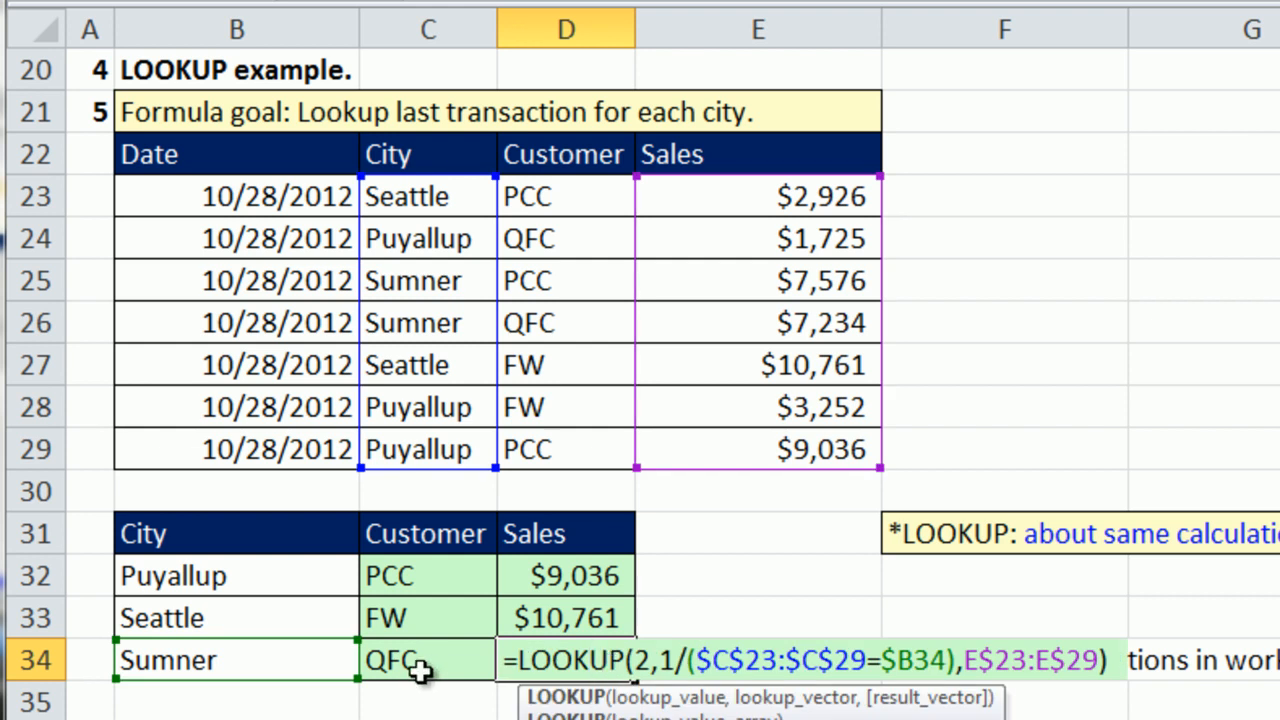
key("Escape")
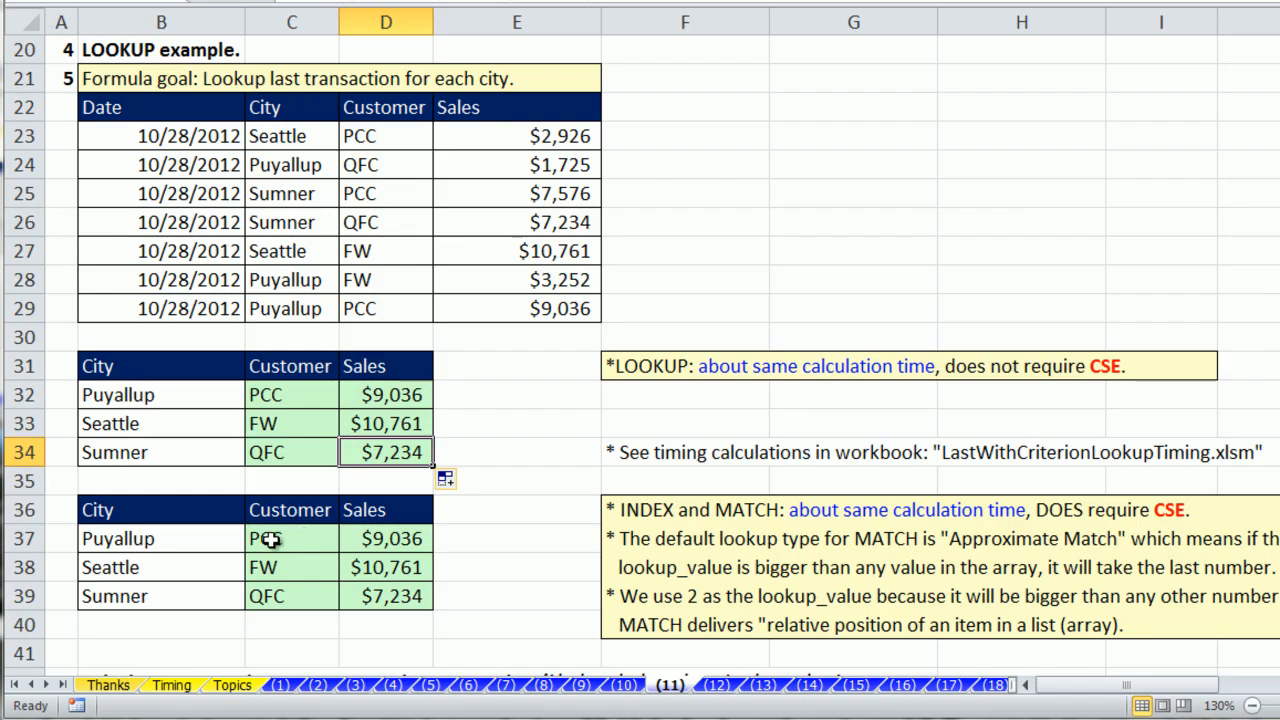
Examine MATCH's lookup_value and lookup_array in C37's INDEX and MATCH formula, keeping it entered as an array formula.
double_click(270, 539)
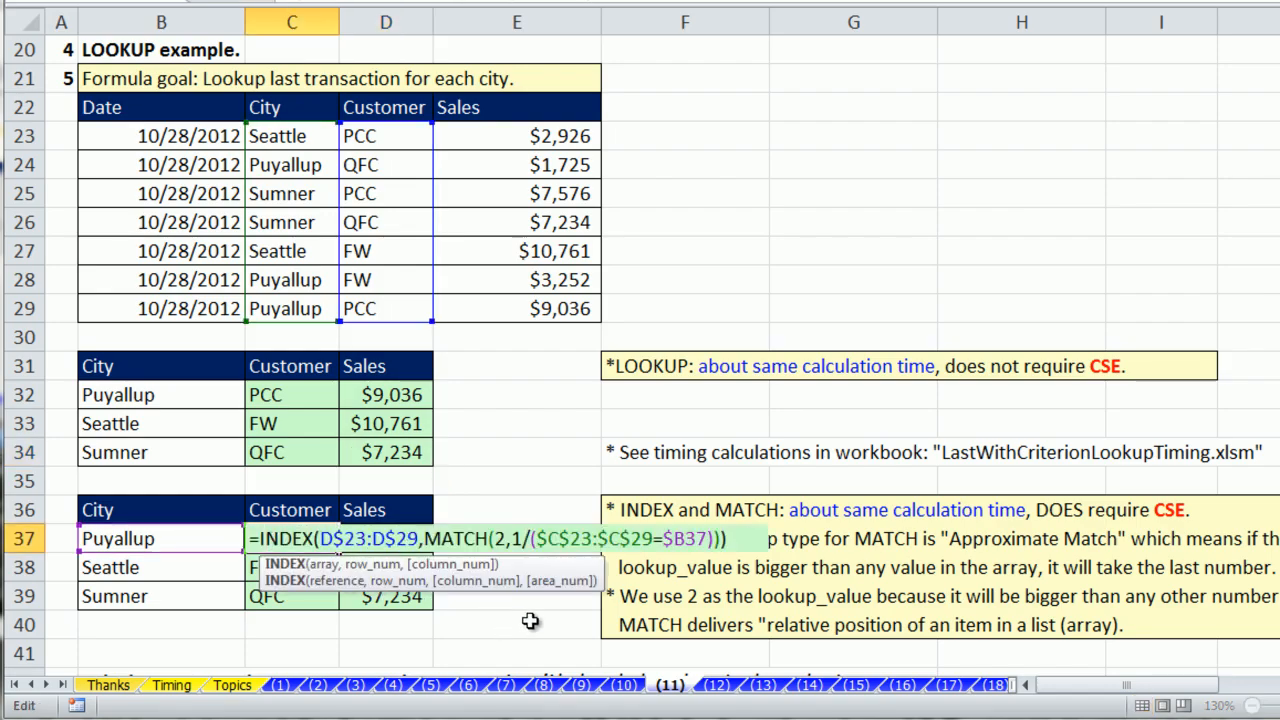
left_click(496, 539)
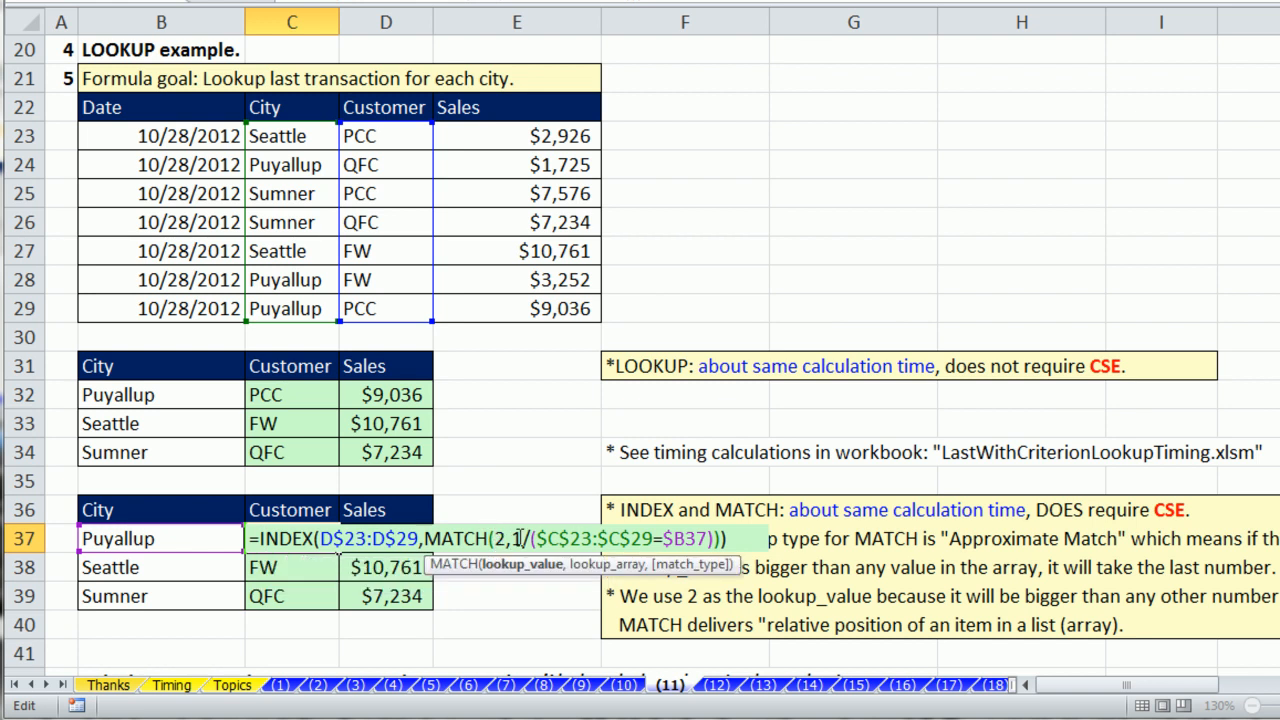
left_click(714, 539)
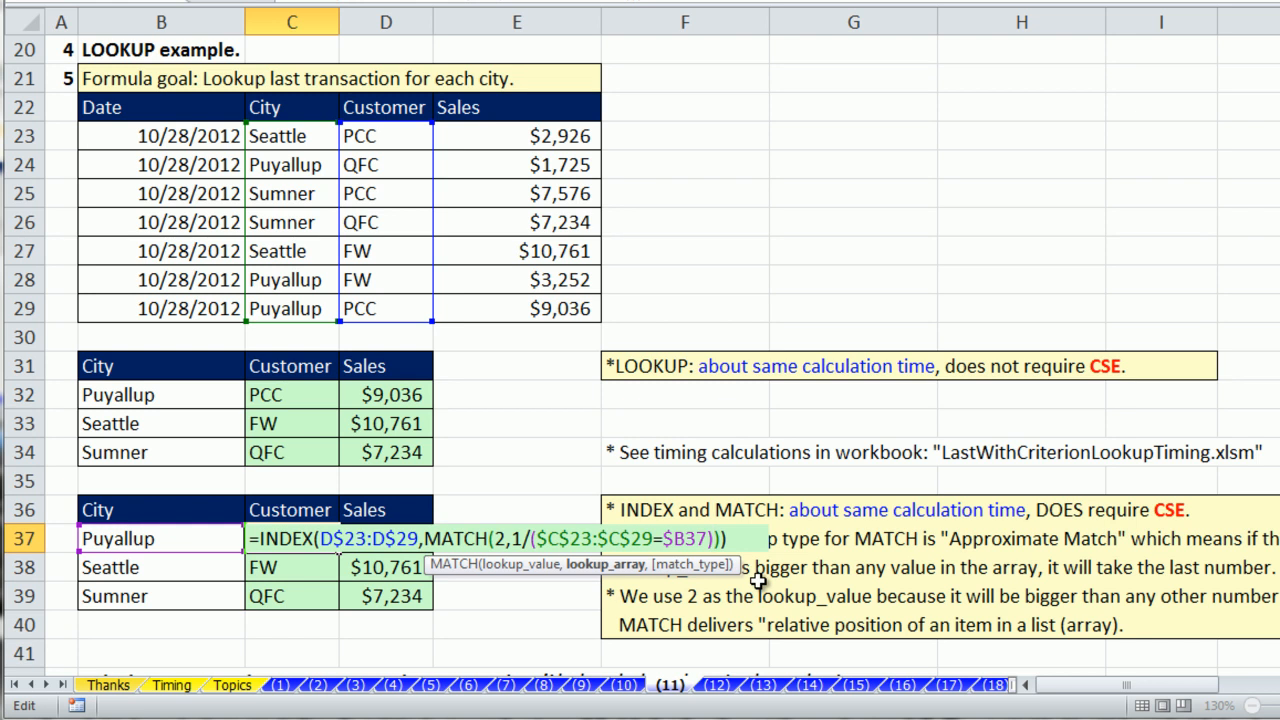
key("ctrl+shift+Return")
double_click(310, 539)
key("Return")
double_click(313, 540)
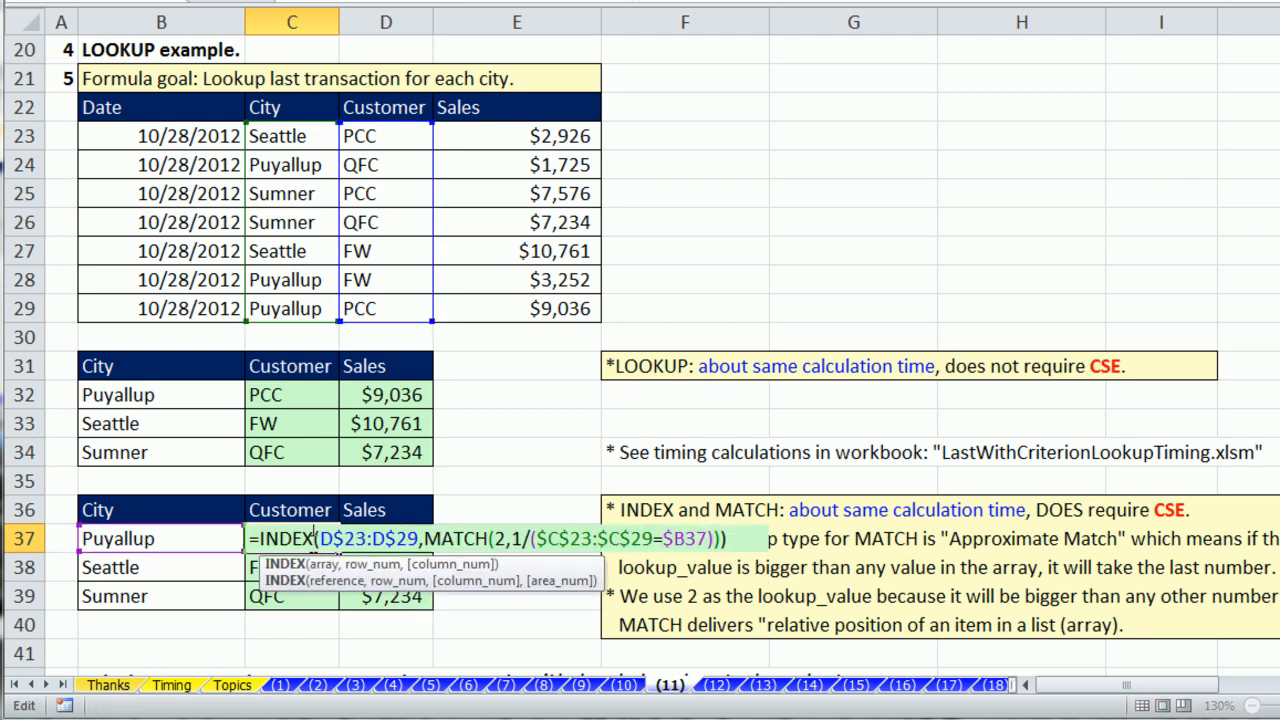
left_click(515, 540)
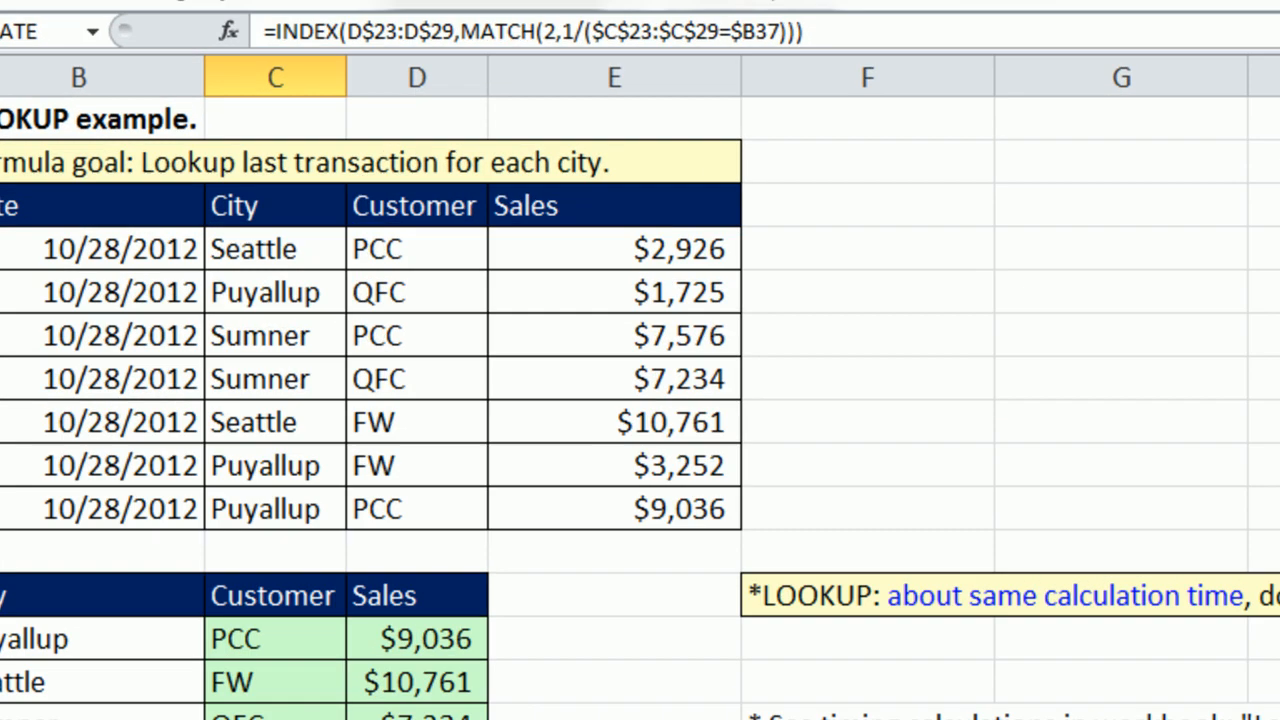
key("ctrl+shift+Return")
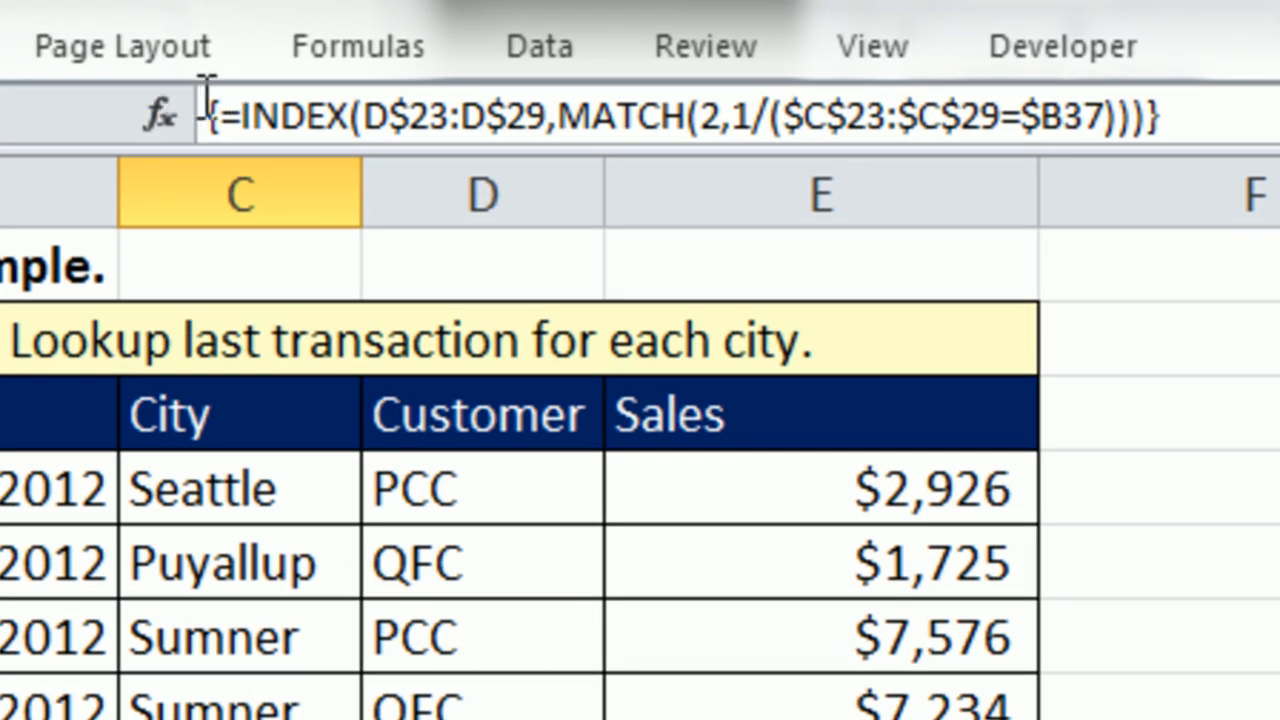
Examine the lookup_vector argument in C32's LOOKUP formula for comparison, leaving the formula unedited.
left_click(284, 425)
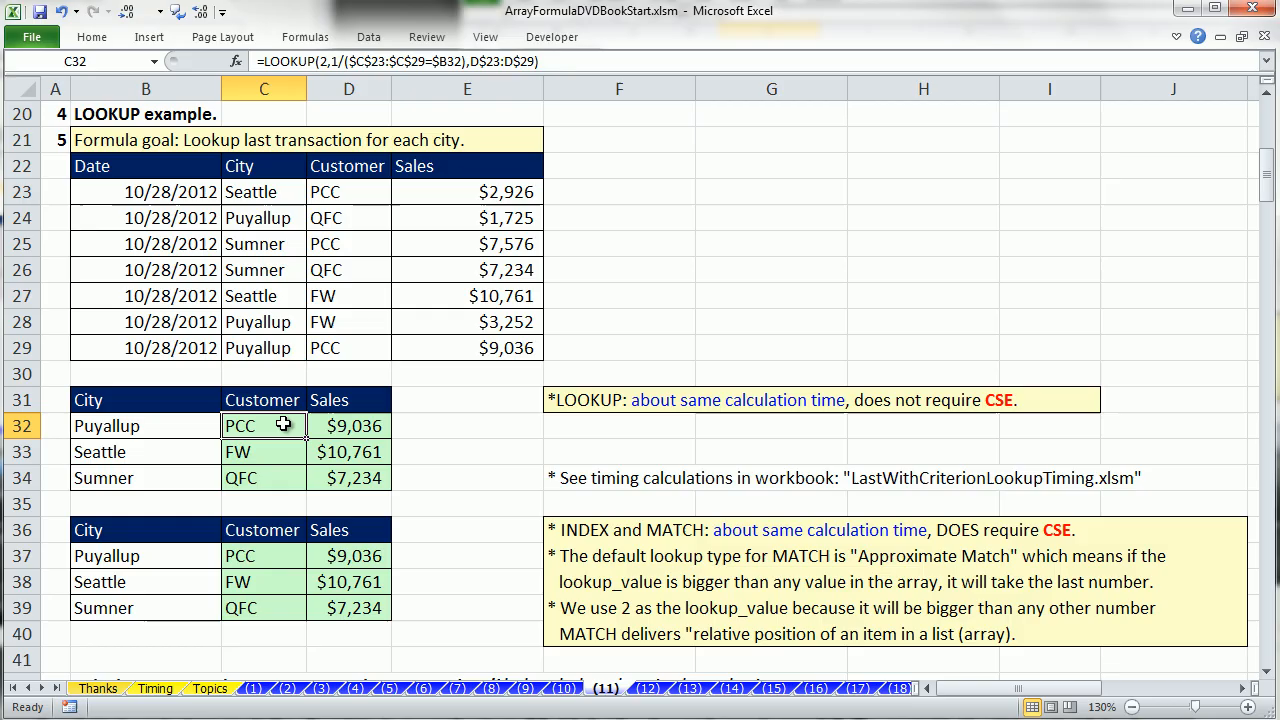
double_click(284, 425)
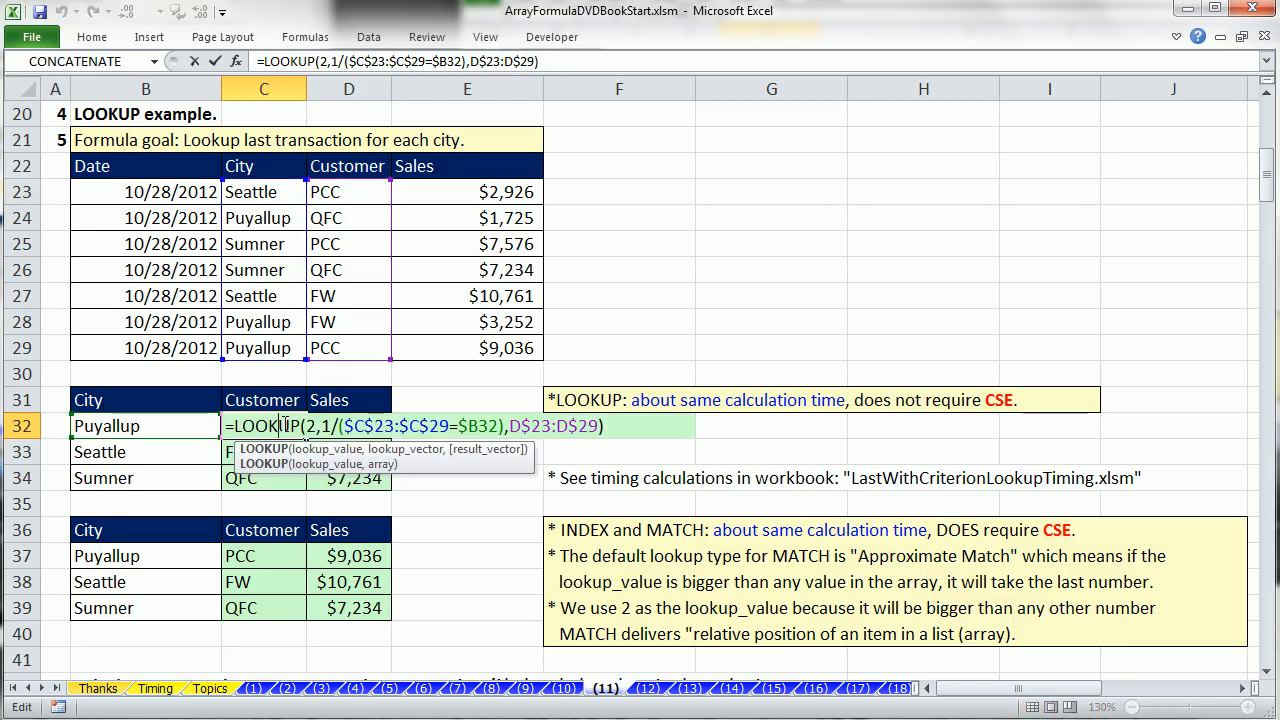
left_click(503, 428)
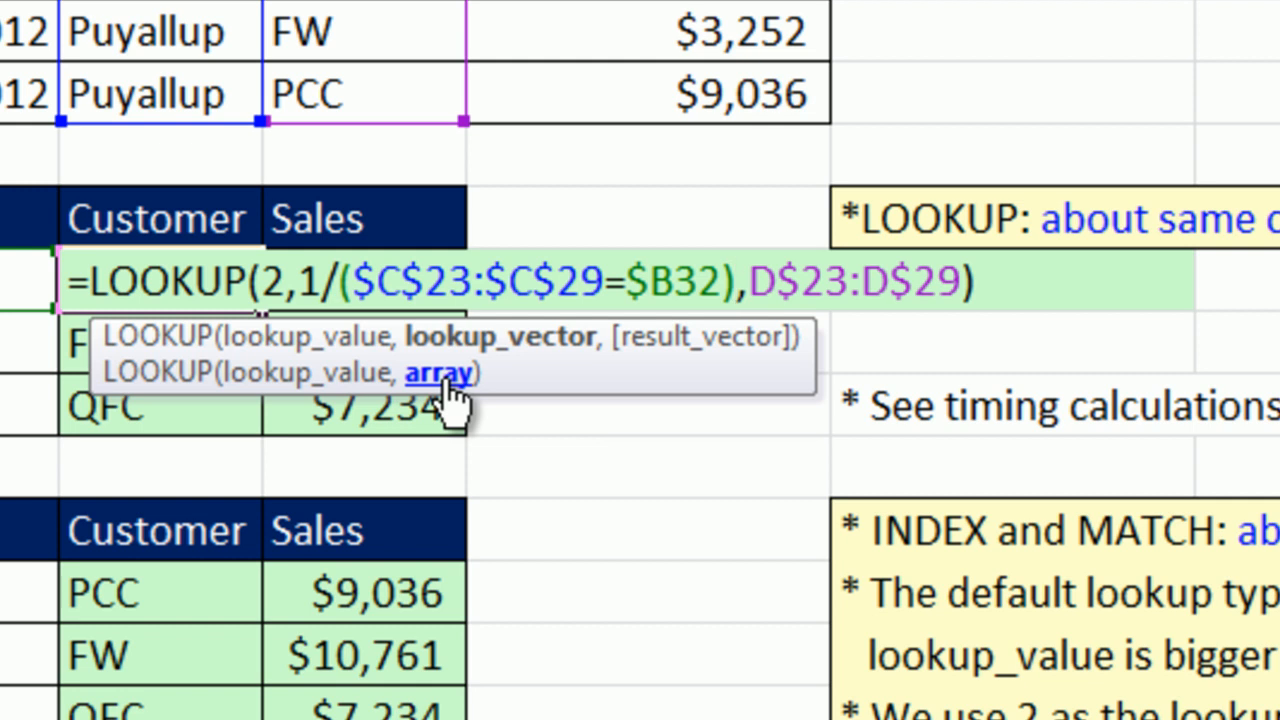
key("Return")
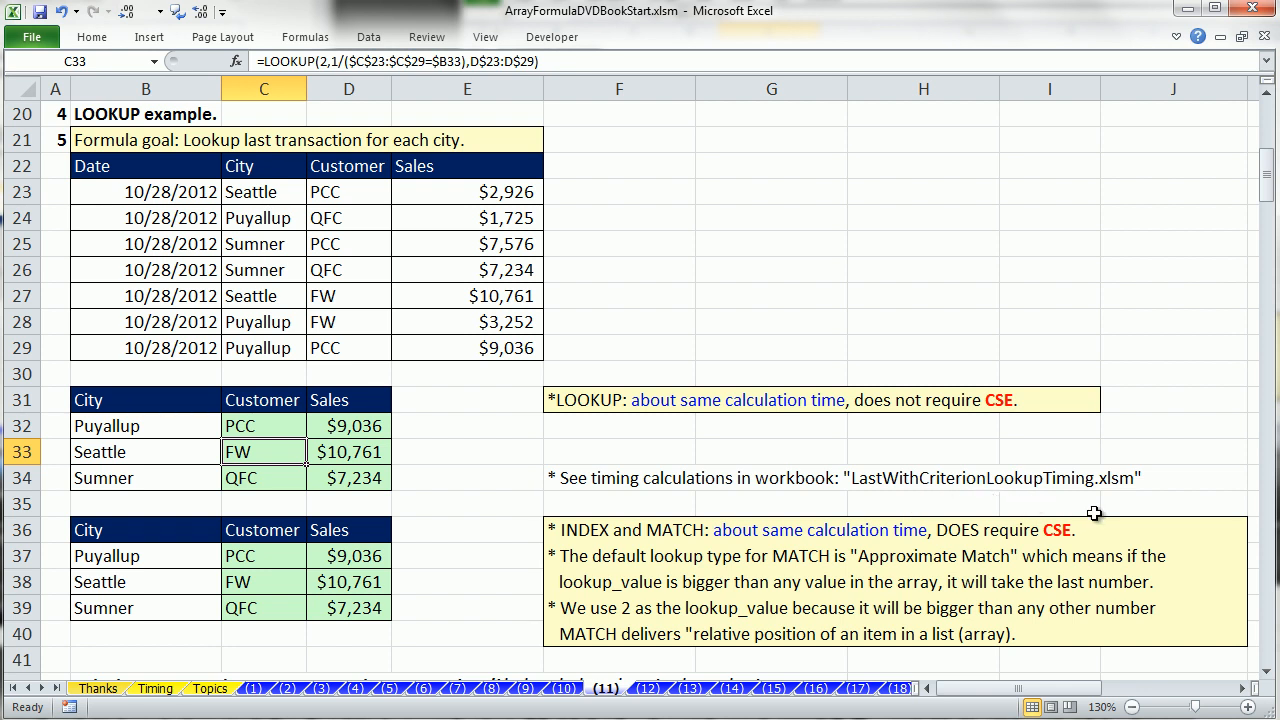
Open the workbook LastWithCriterionLookupTiming.xlsm from the Timing Formulas folder.
key("ctrl+o")
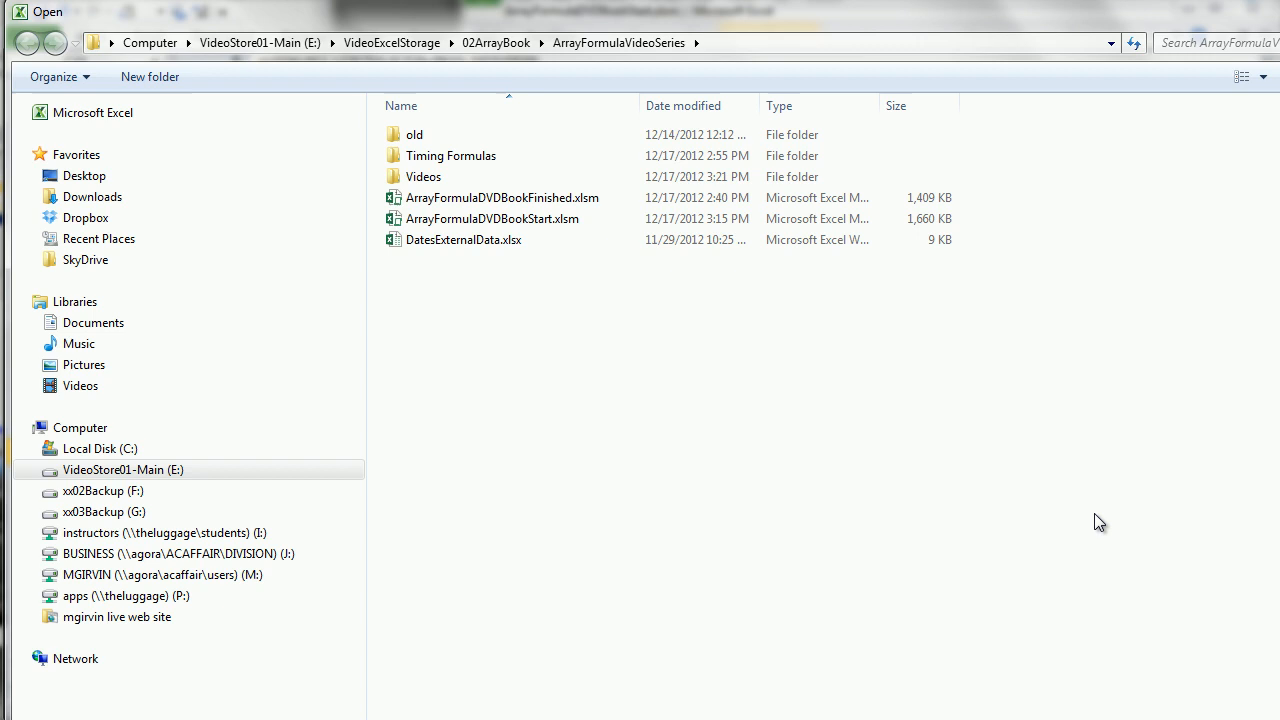
double_click(424, 162)
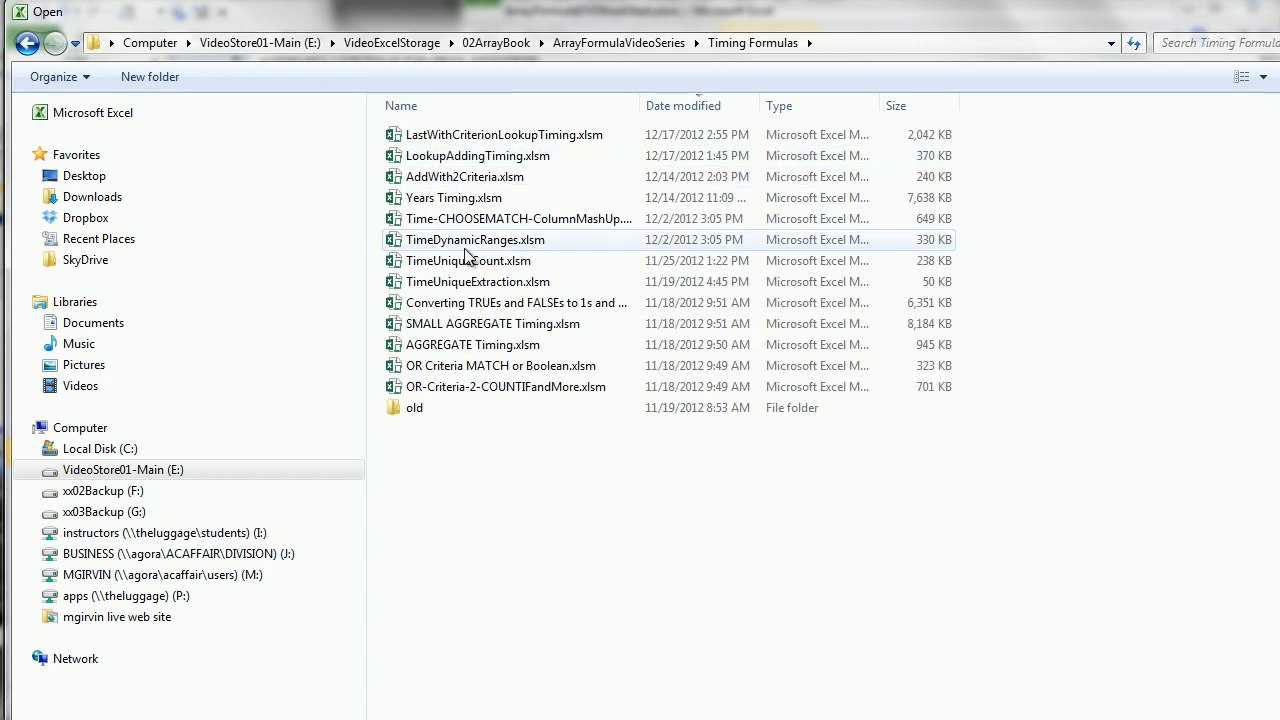
double_click(530, 141)
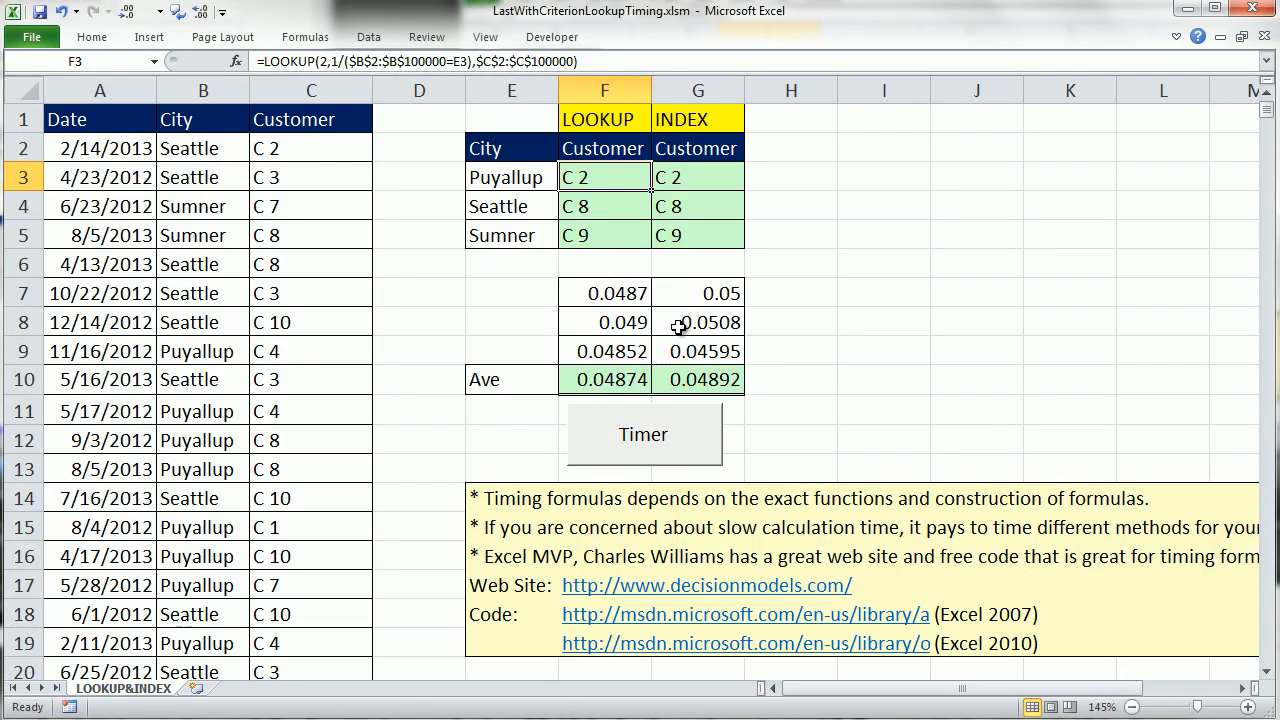
Compare the INDEX and MATCH formula in G3 with the LOOKUP formula in F3 and their calculation times, leaving both formulas unedited.
left_click(700, 178)
key("F2")
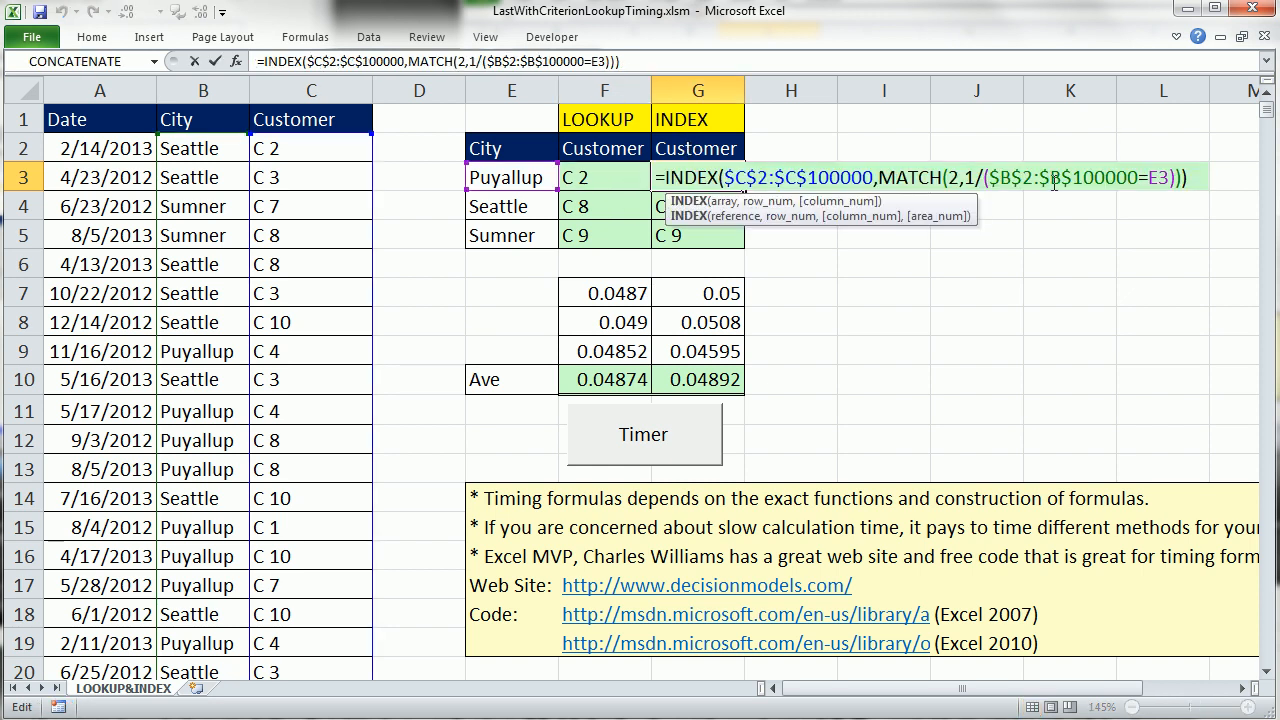
key("Escape")
left_click(606, 180)
key("F2")
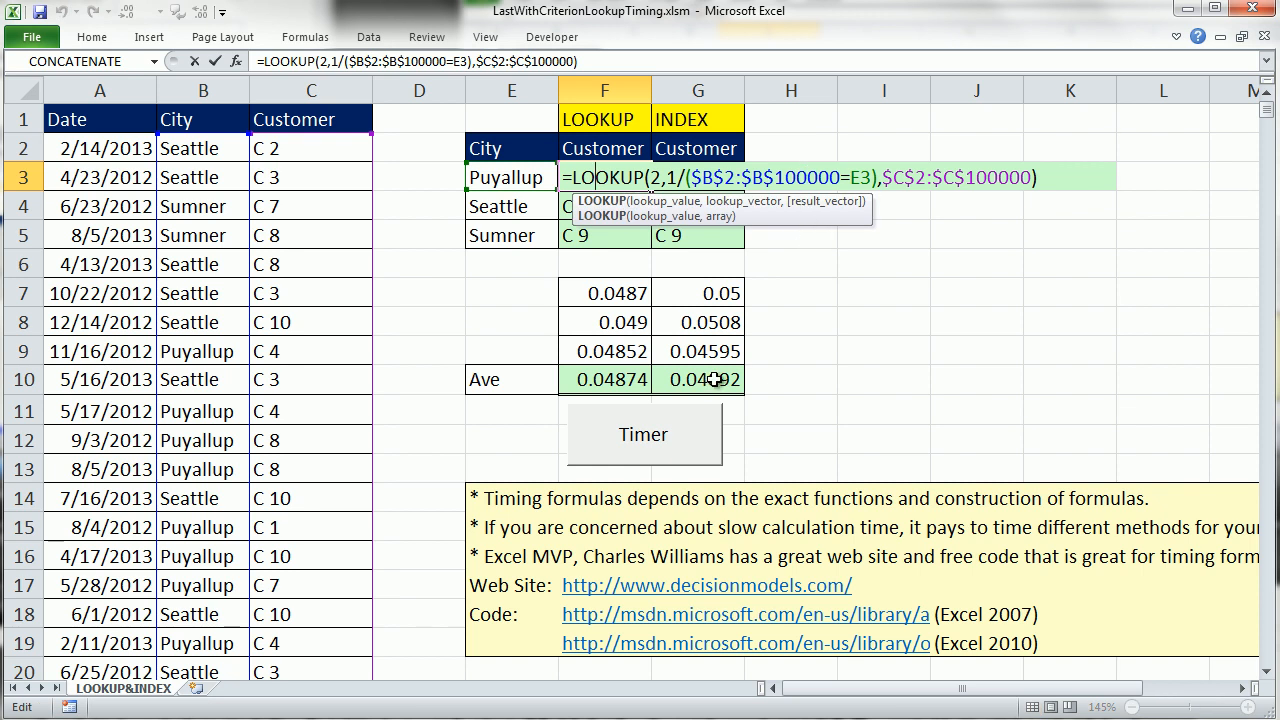
key("Escape")
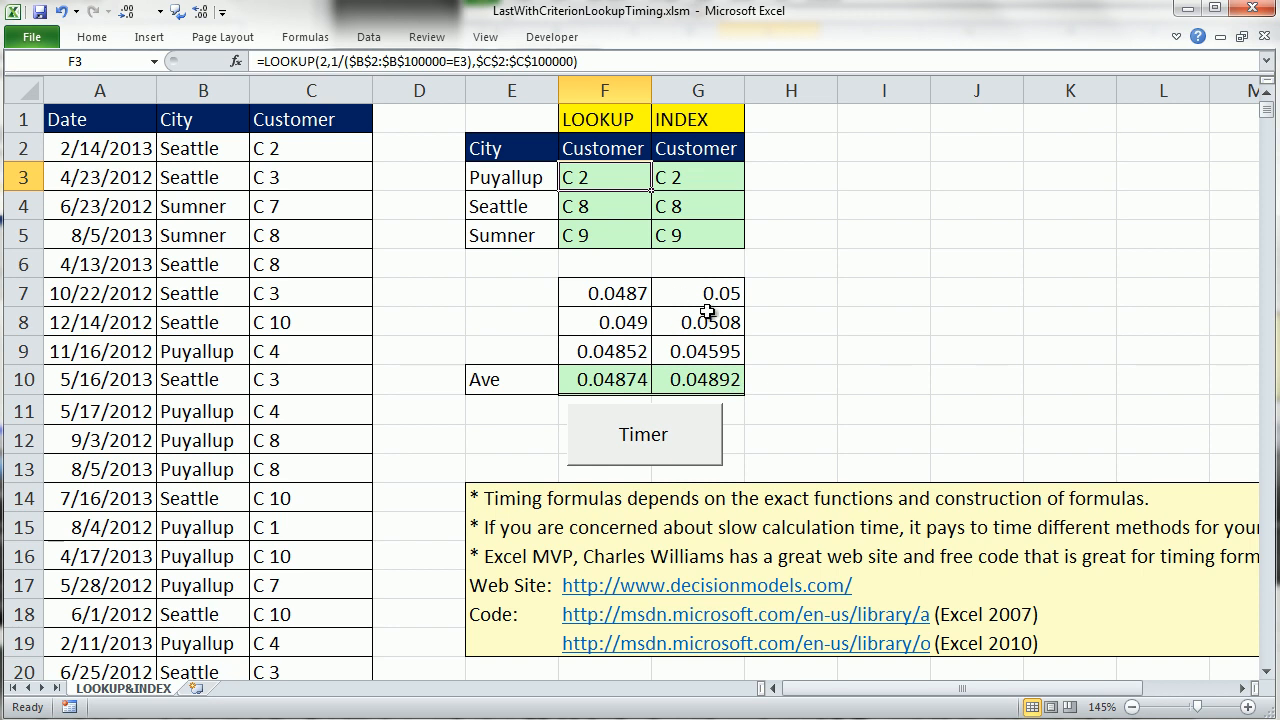
double_click(585, 178)
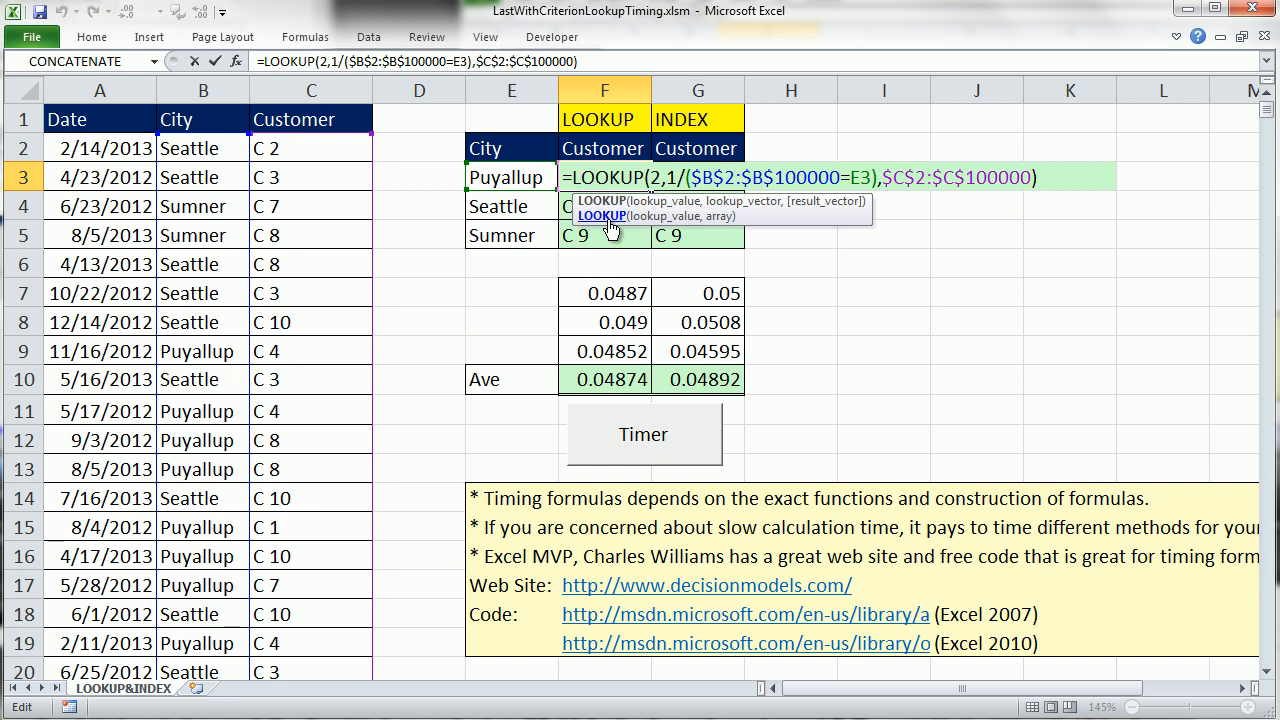
key("ctrl+Return")
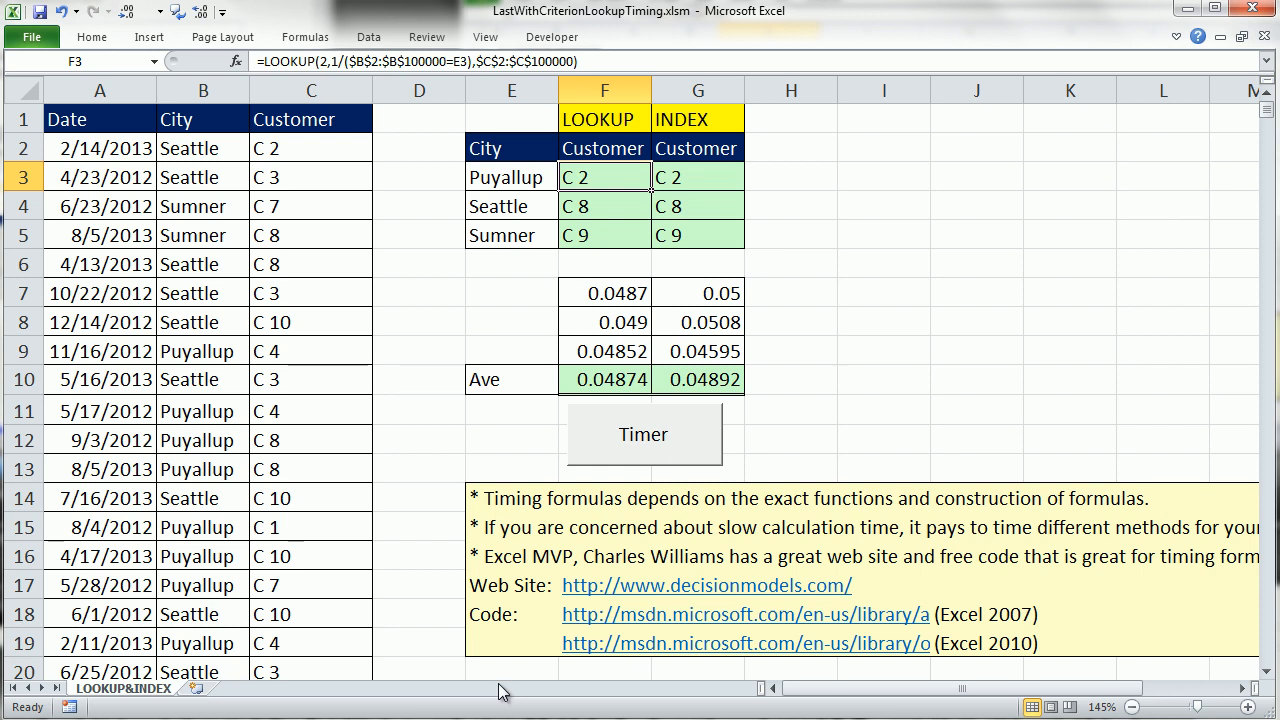
Close LastWithCriterionLookupTiming.xlsm and review sheet (11)'s LOOKUP results down to the calculating notes in row 42.
left_click(1264, 36)
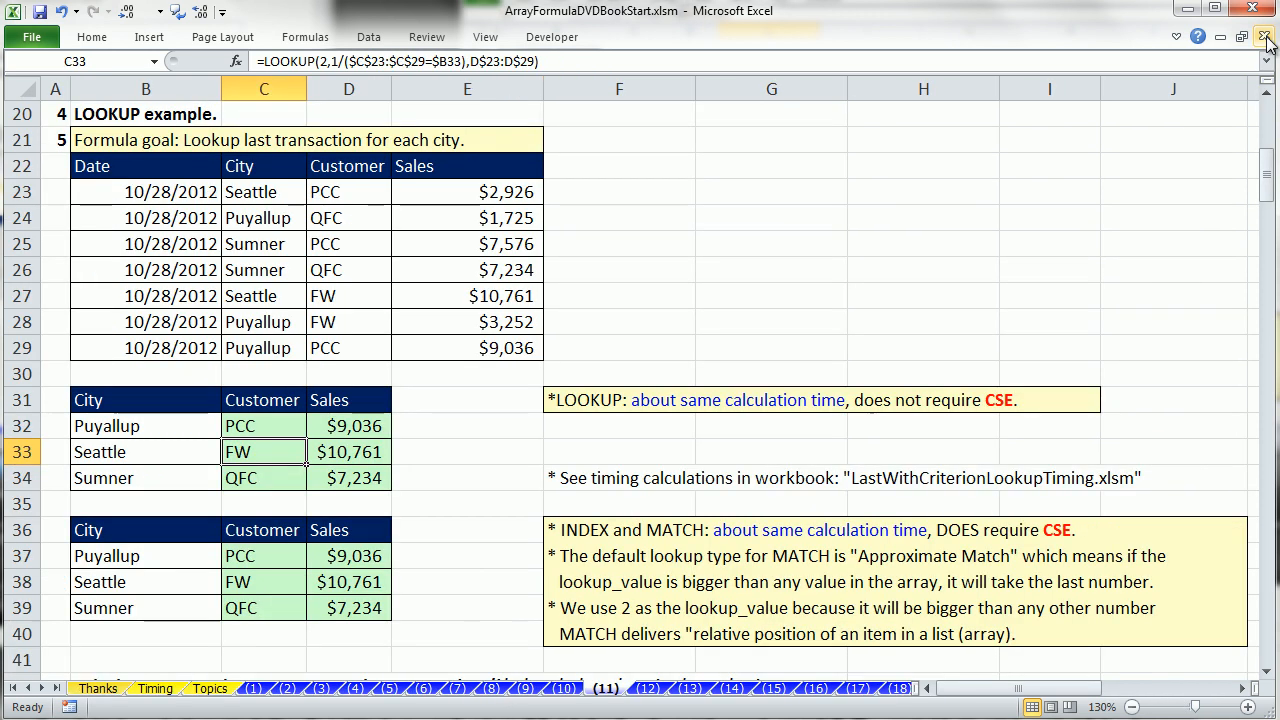
left_click(496, 428)
double_click(241, 428)
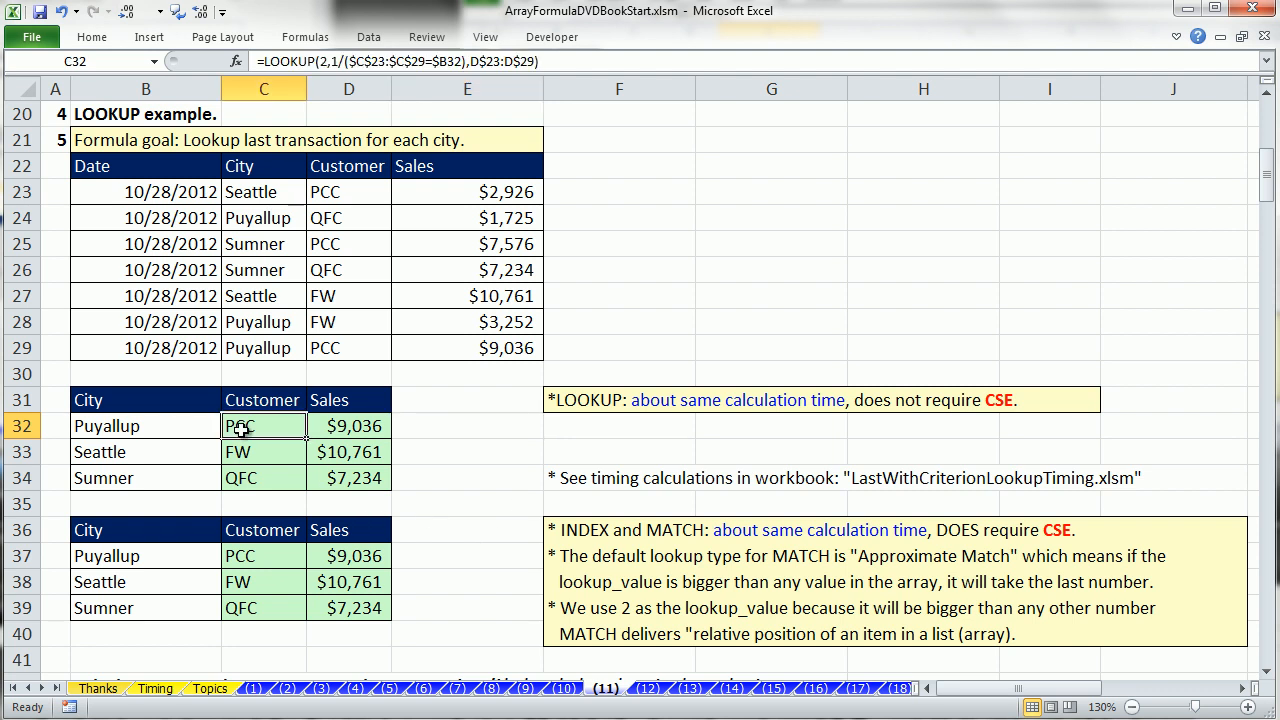
key("Return")
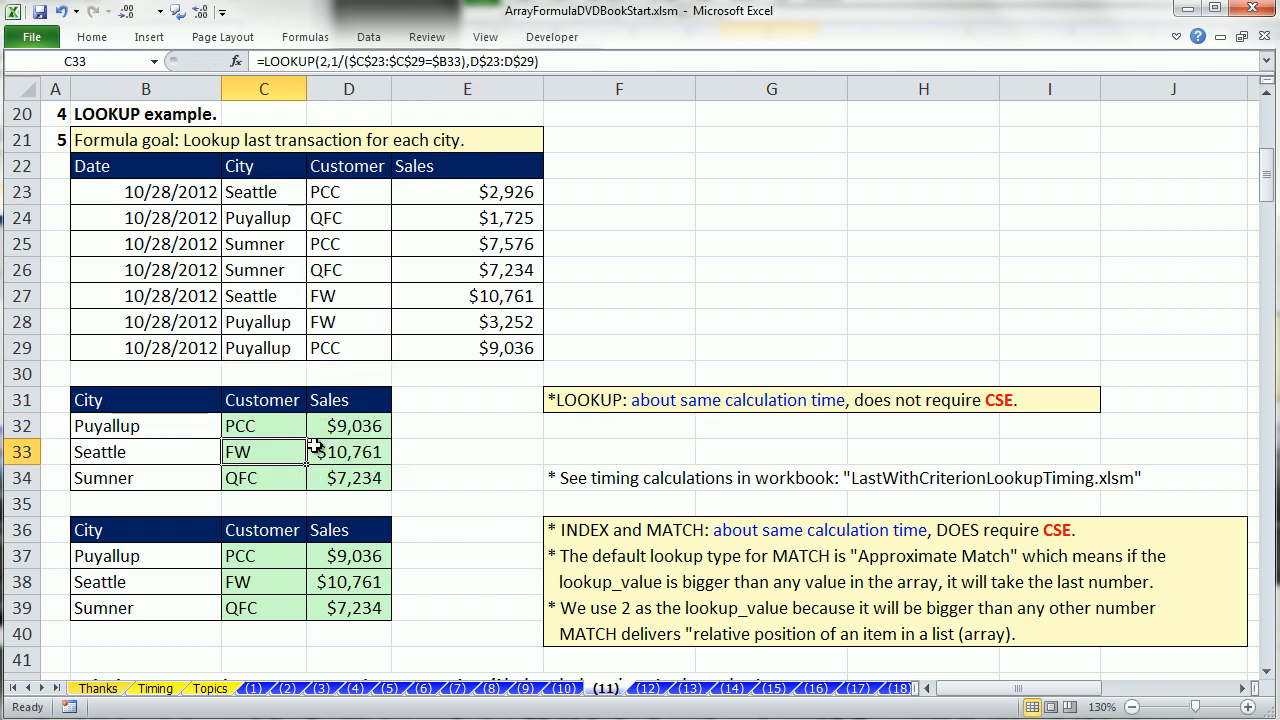
left_click(1267, 676)
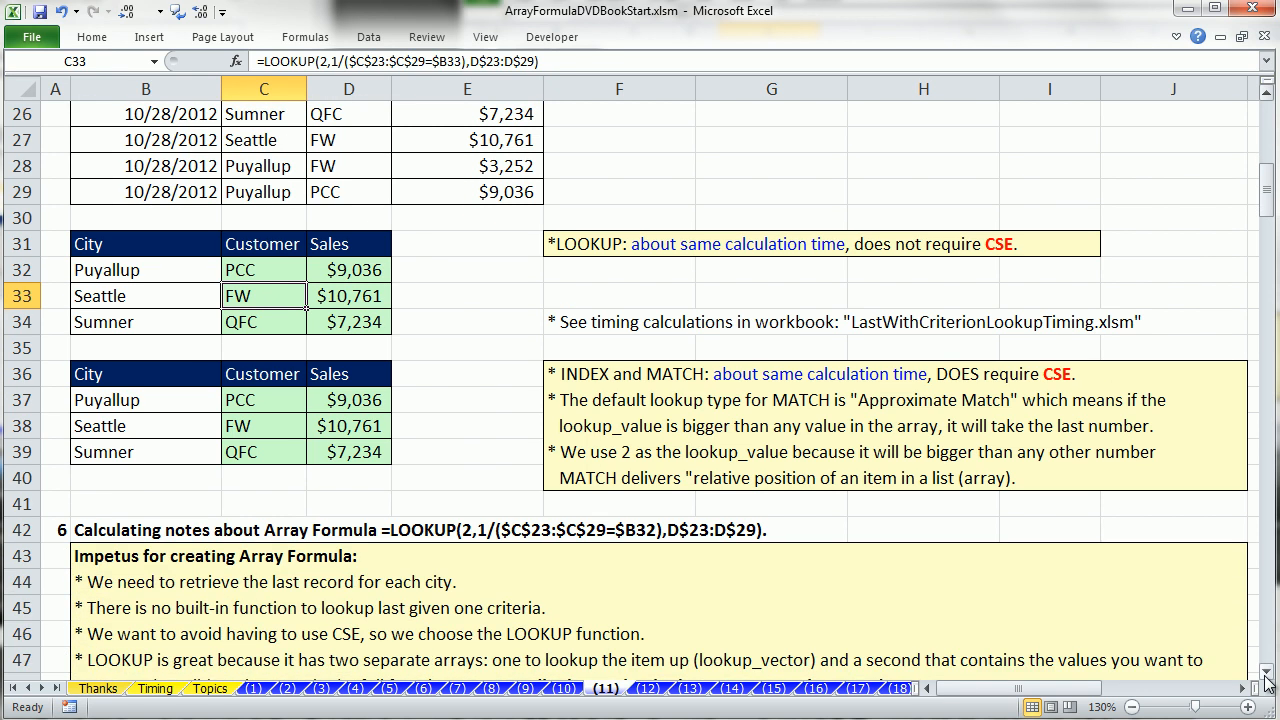
Read through the LOOKUP calculating notes on sheet (11) and highlight the Code entries in the INDEX example's source table.
left_click(1267, 676)
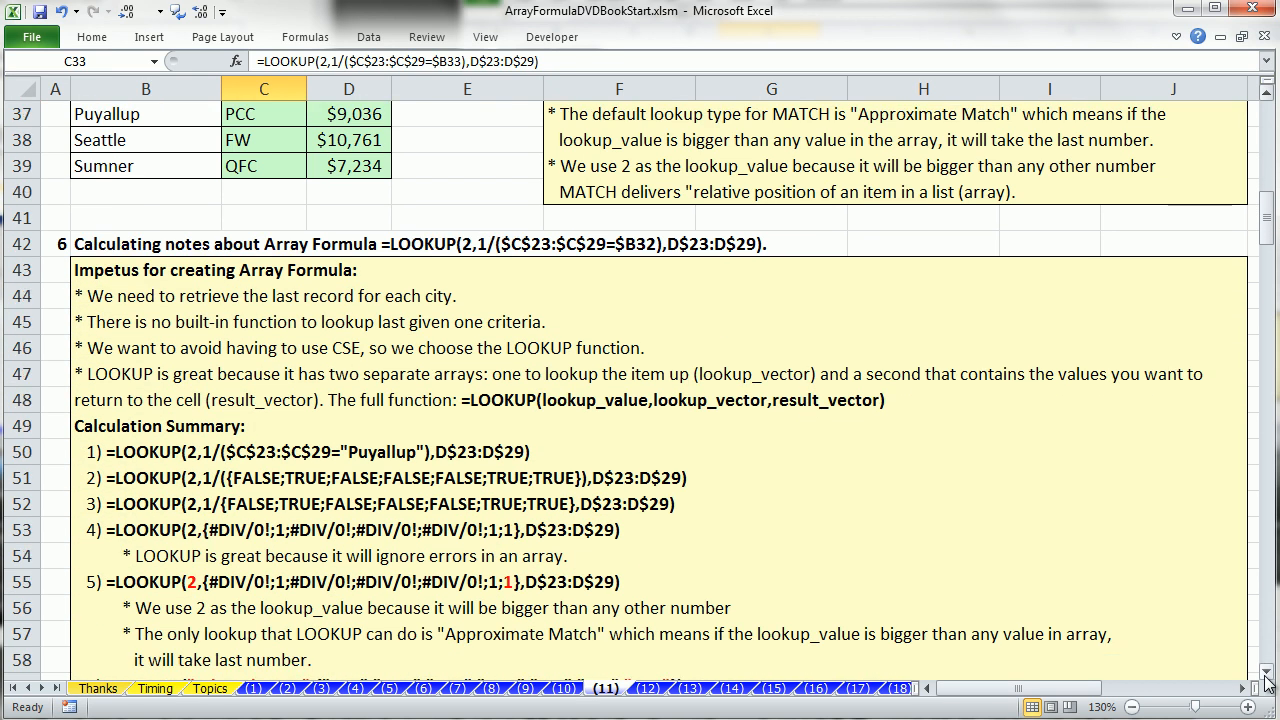
left_click(1266, 676)
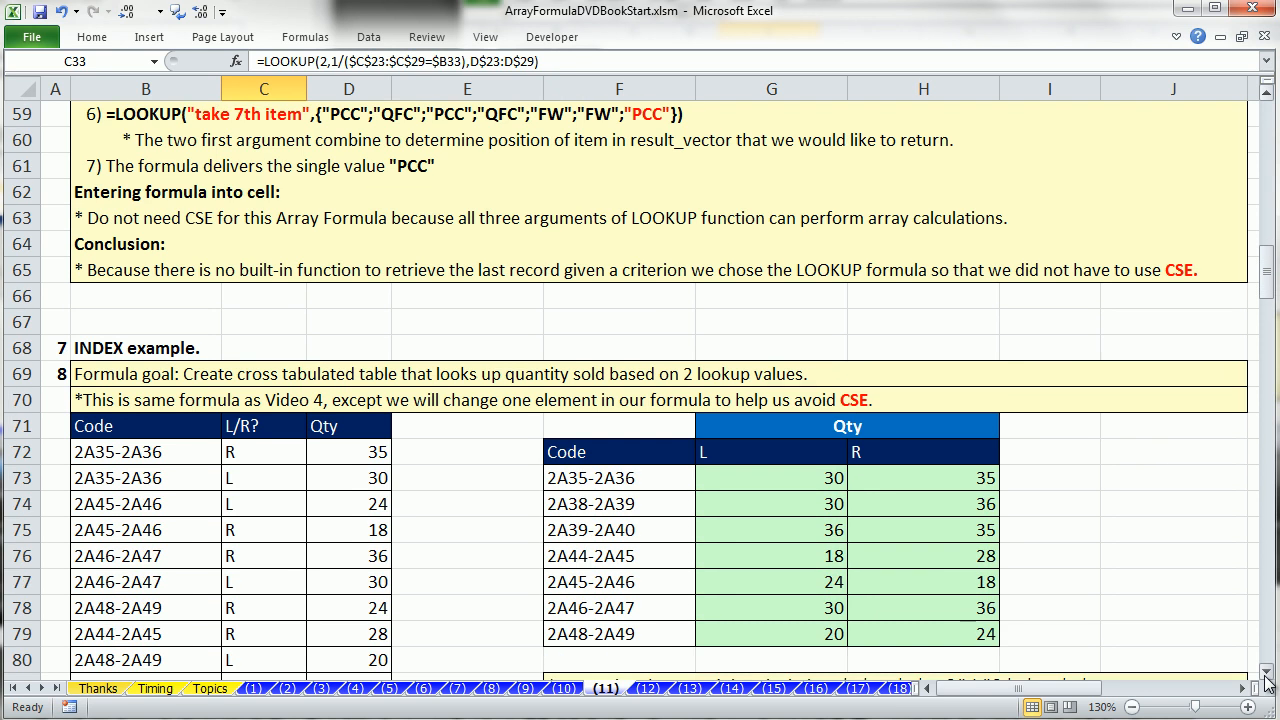
left_click(1266, 677)
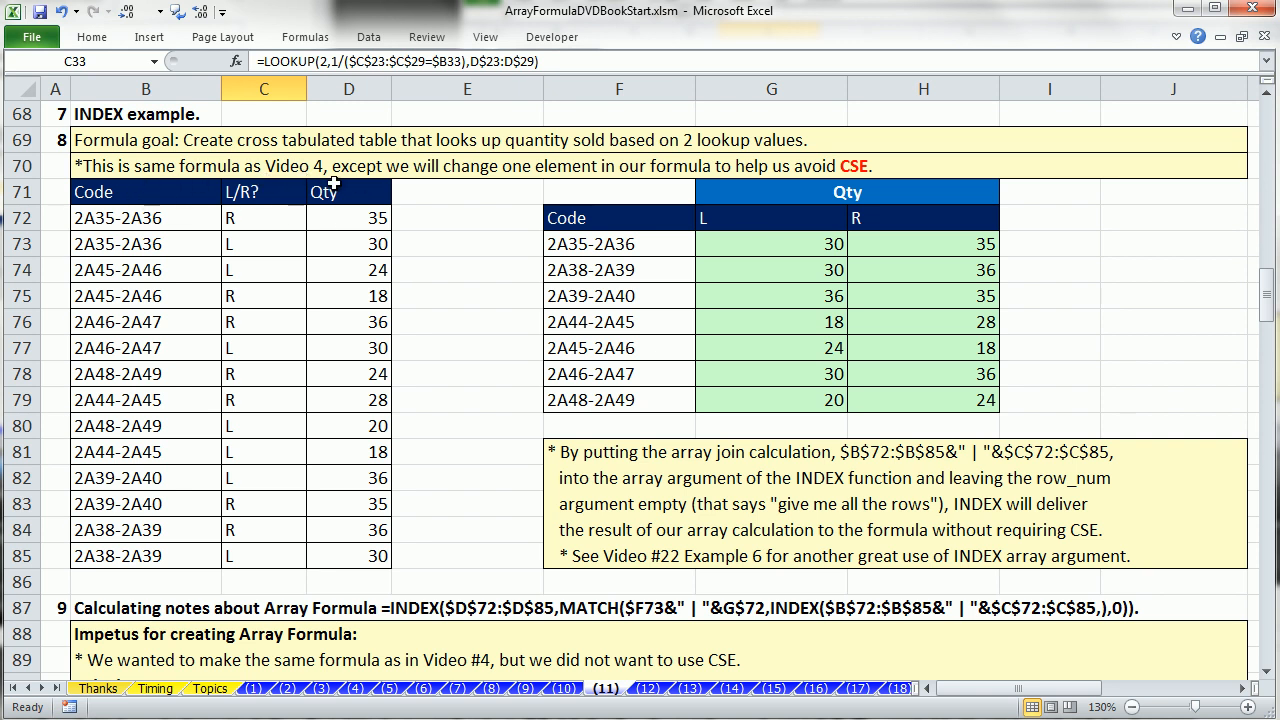
left_click_drag(186, 217, 162, 535)
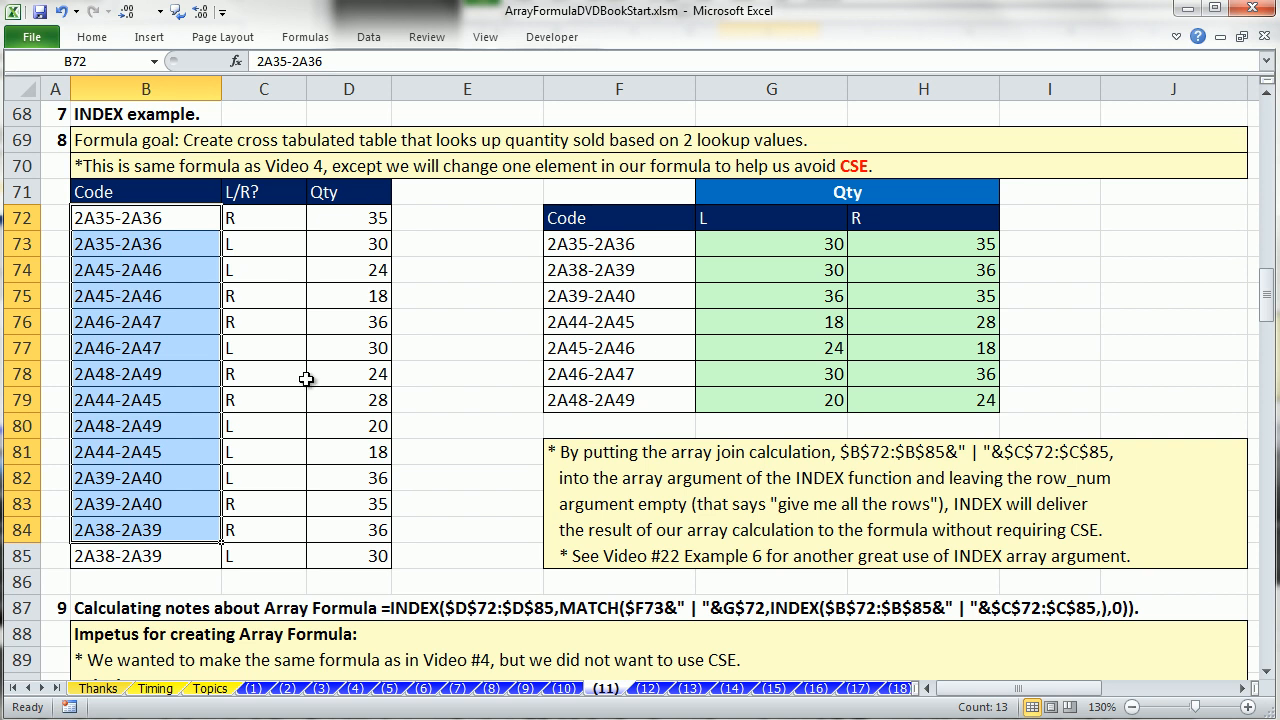
Examine the MATCH lookup_array argument in H75's INDEX and MATCH formula, leaving the formula unedited.
double_click(903, 294)
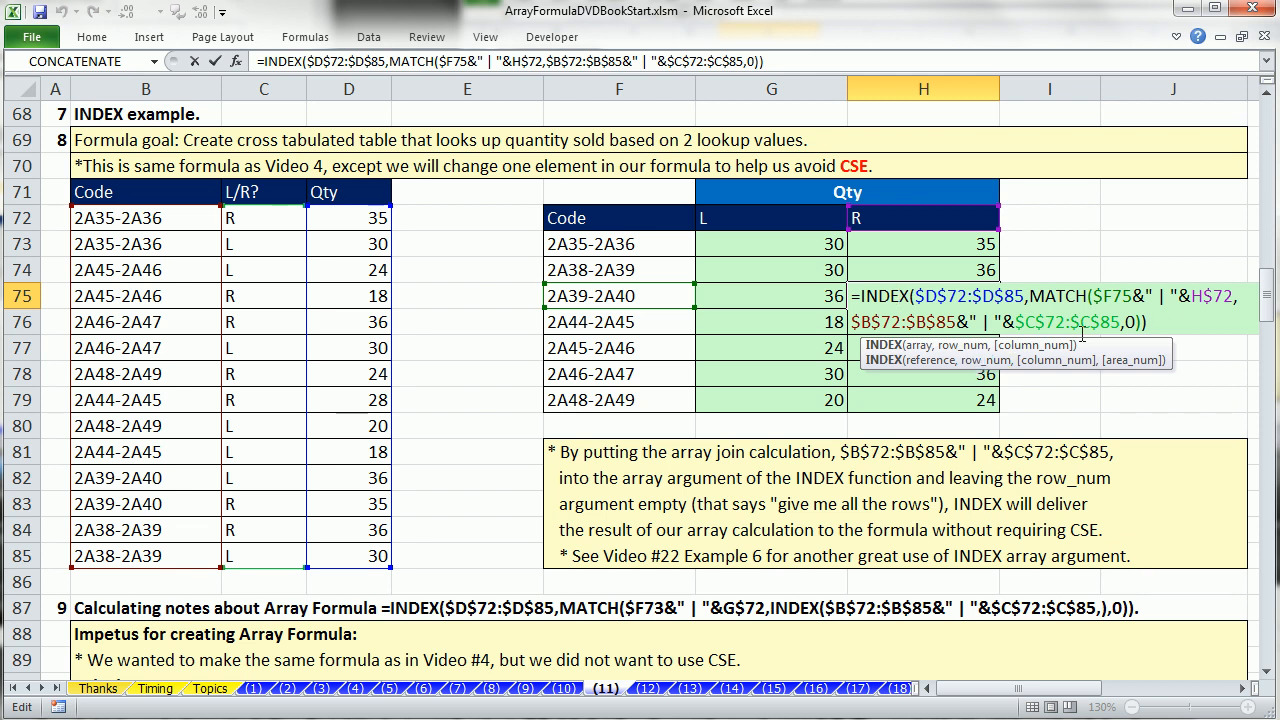
left_click(853, 321)
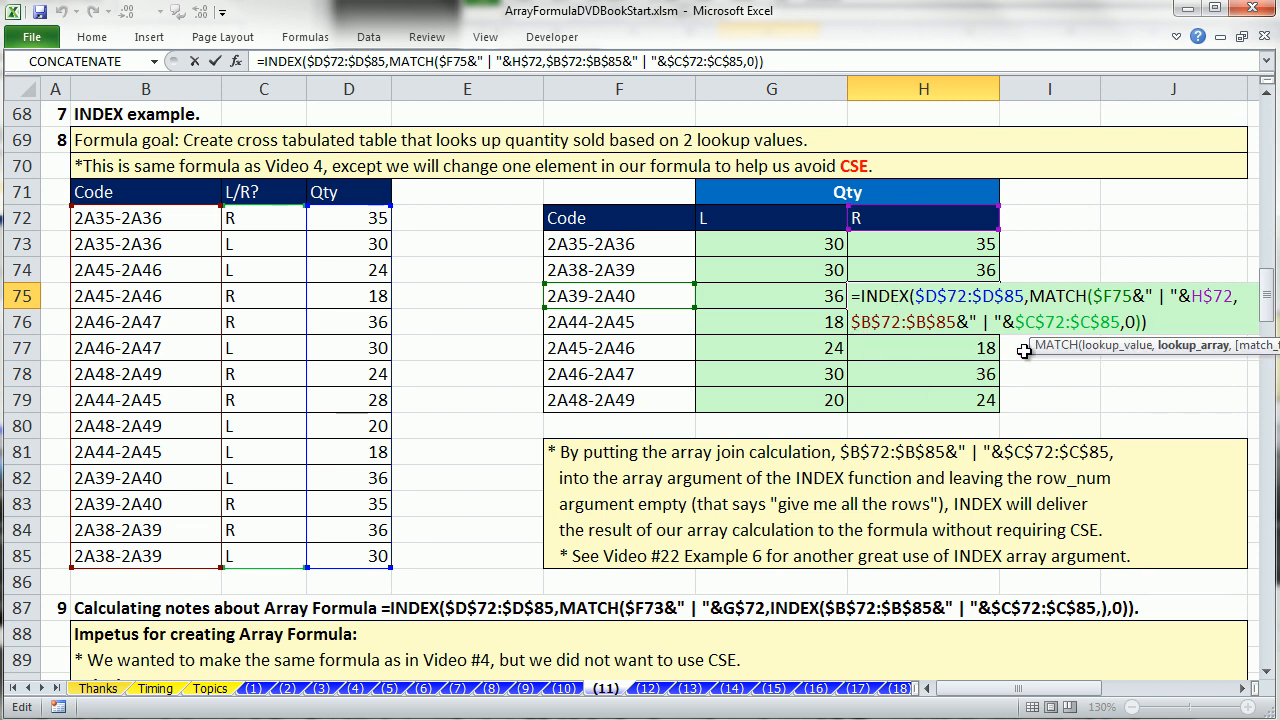
left_click_drag(1031, 347, 798, 366)
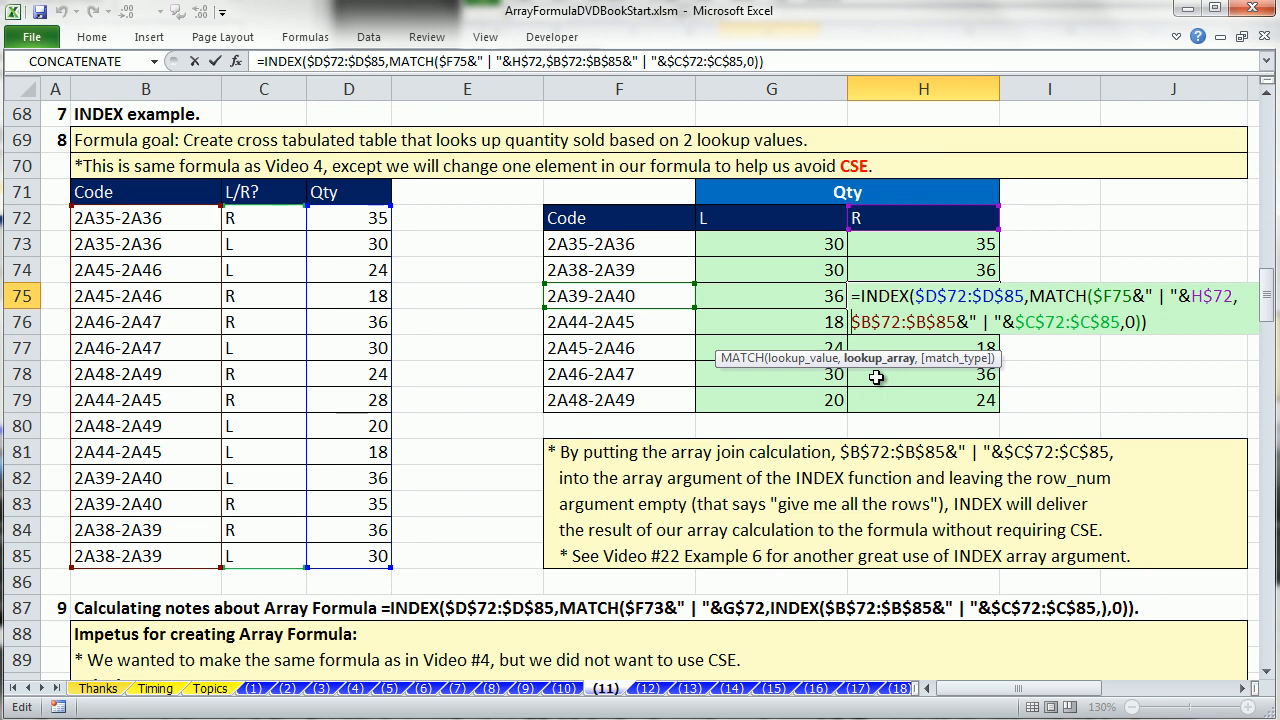
key("Escape")
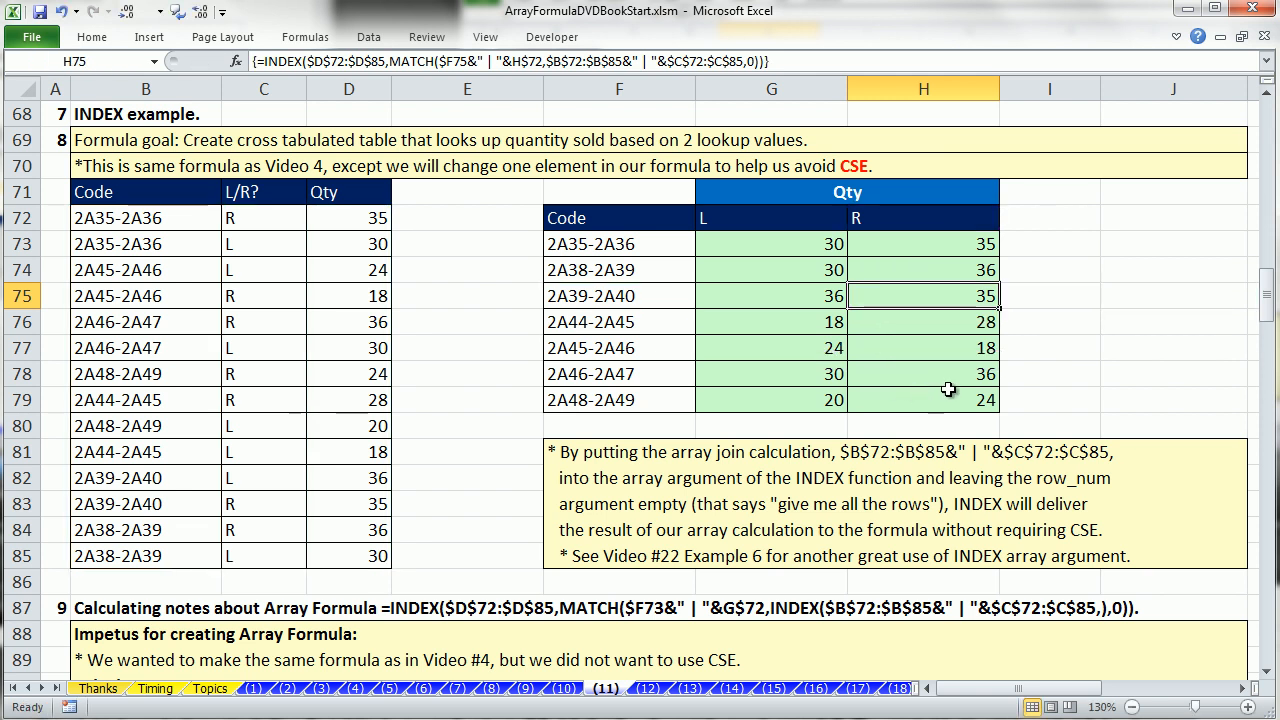
Inspect G73's INDEX and MATCH formula and its Ctrl+Shift+Enter array entry, keeping its contents unedited.
double_click(795, 244)
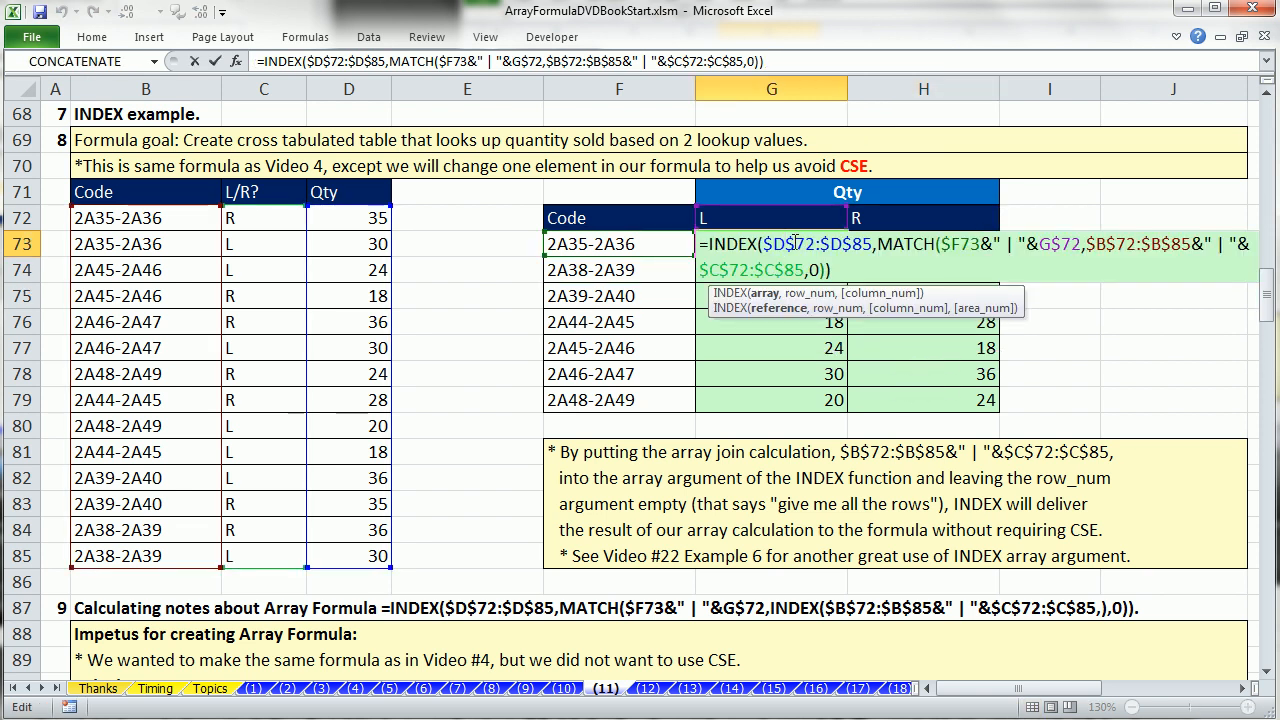
key("ctrl+shift+Return")
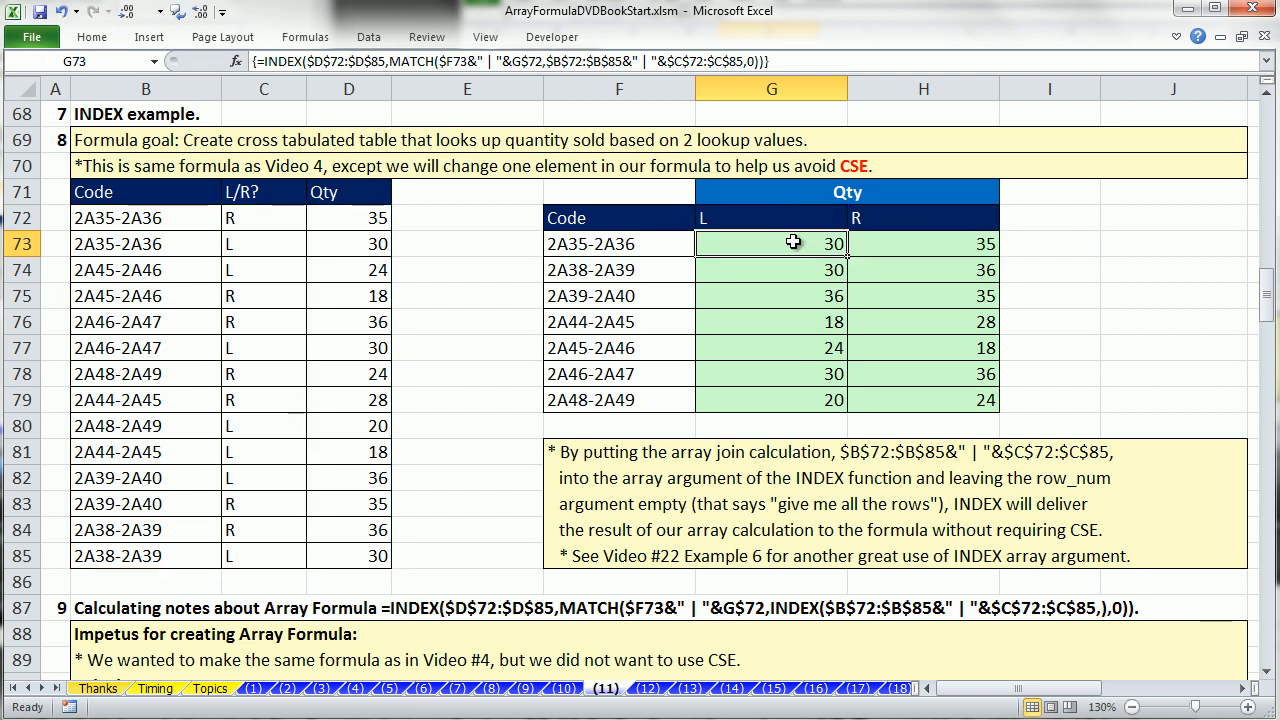
double_click(793, 243)
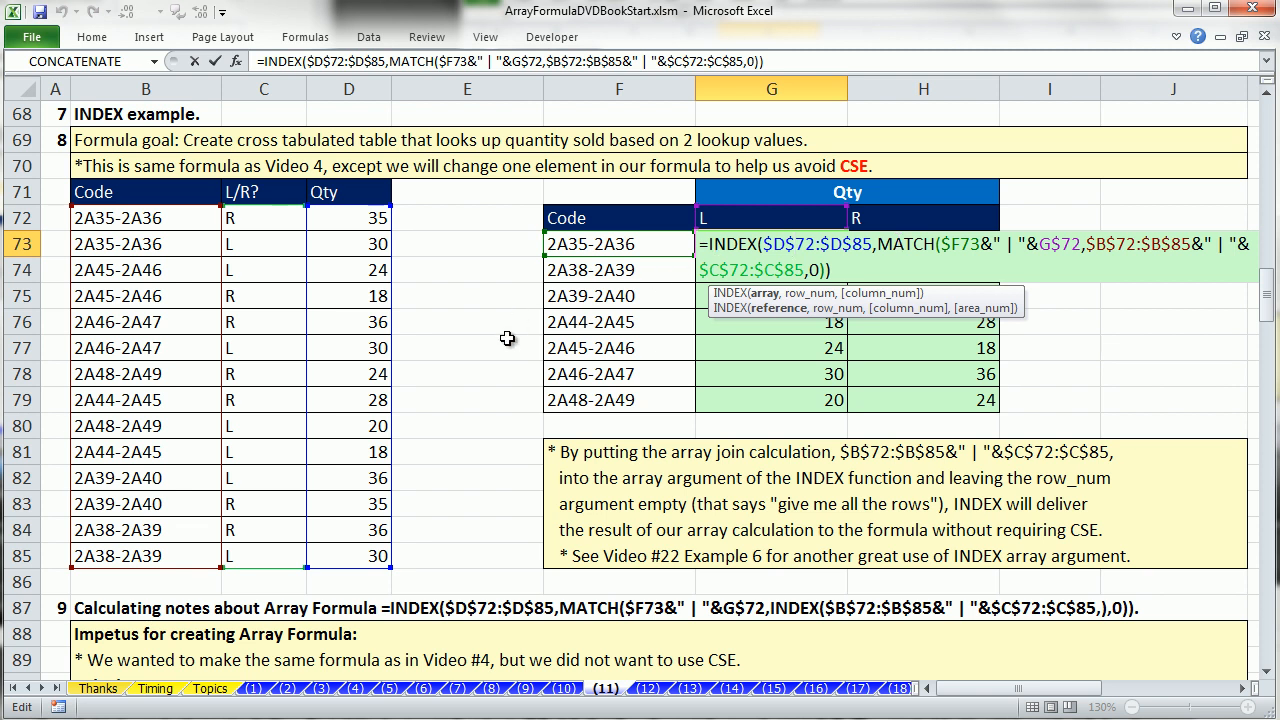
key("ctrl+Return")
Write the trial formula =INDEX(B72:D85,,2) in E74, with row_num left empty and column_num set to 2.
left_click(487, 272)
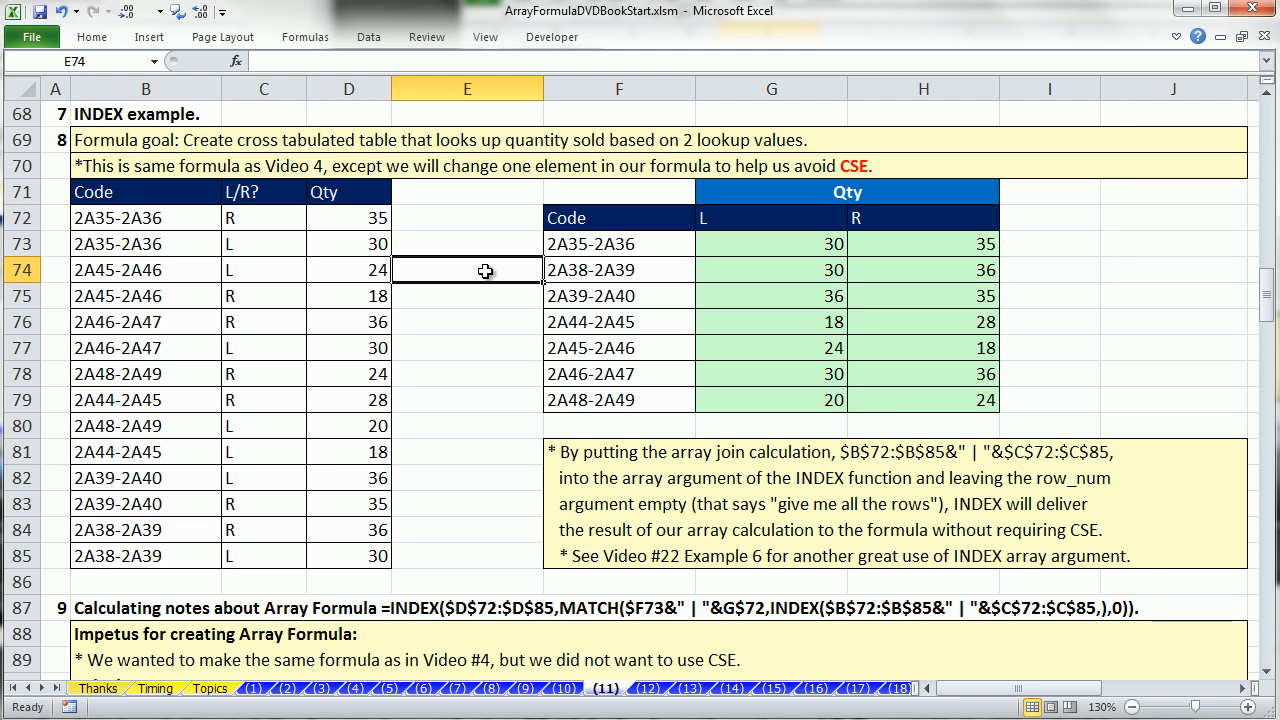
type("=in")
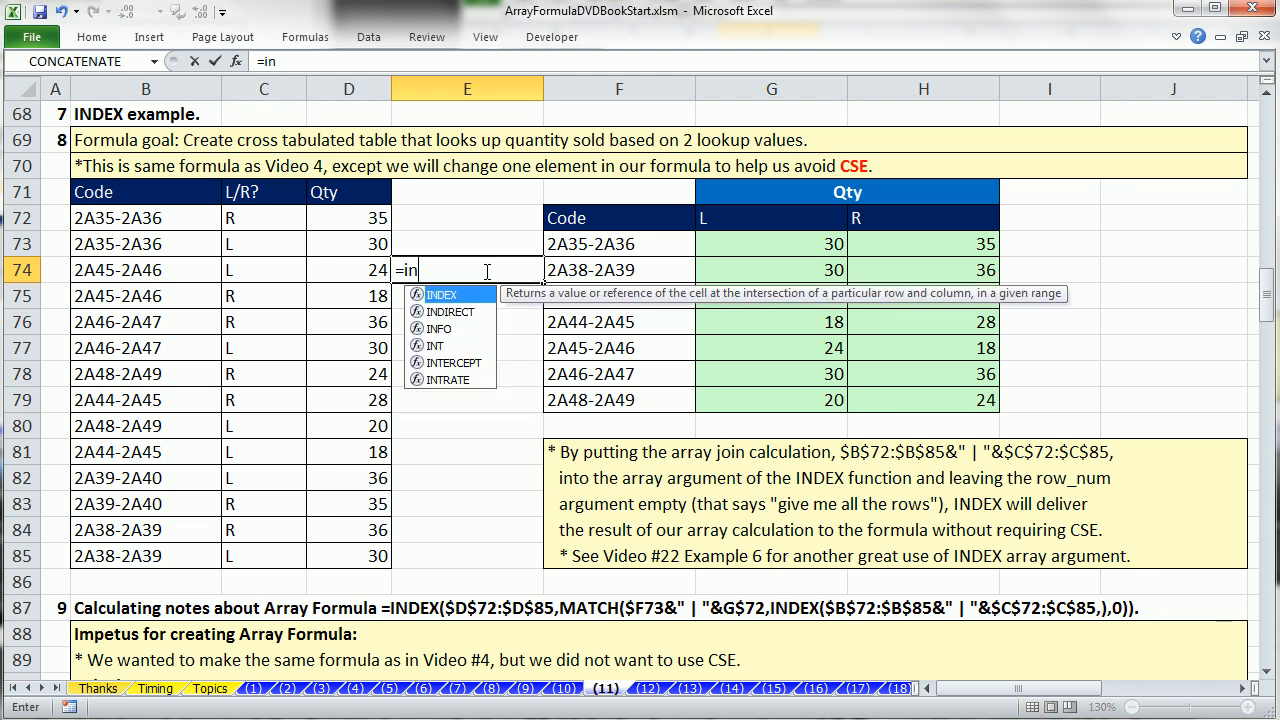
key("Tab")
left_click_drag(138, 221, 352, 552)
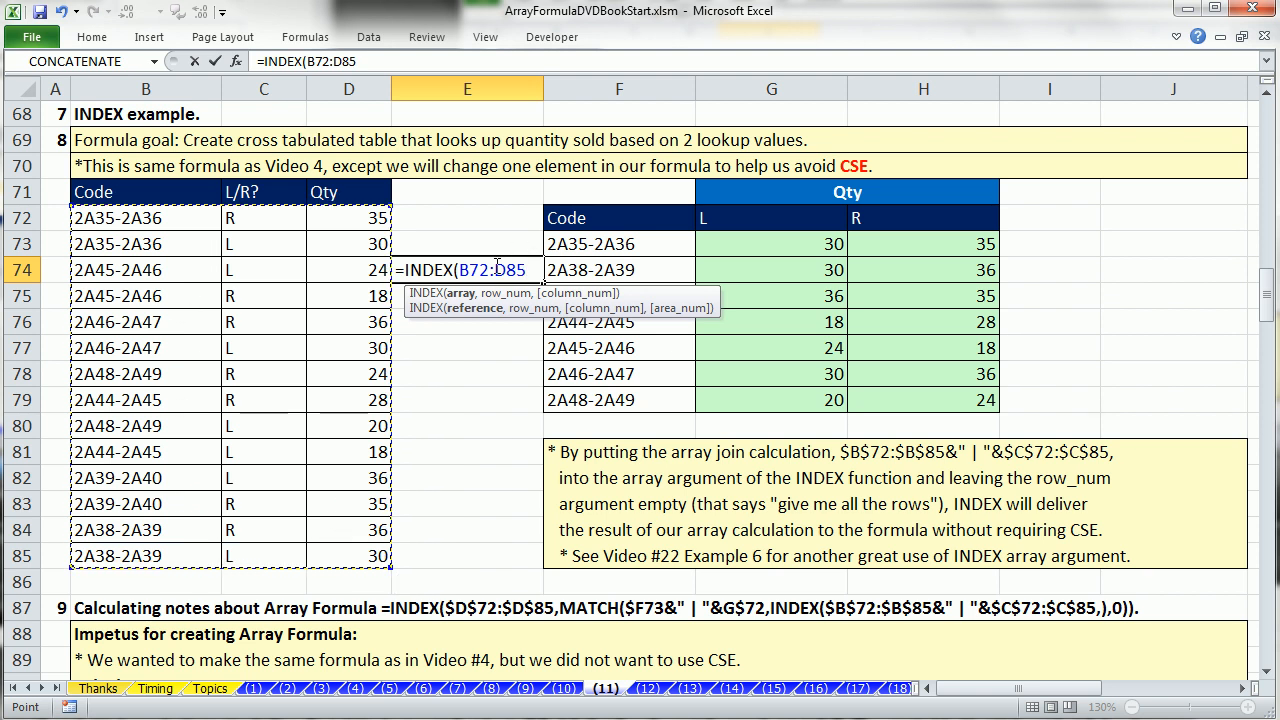
type(",")
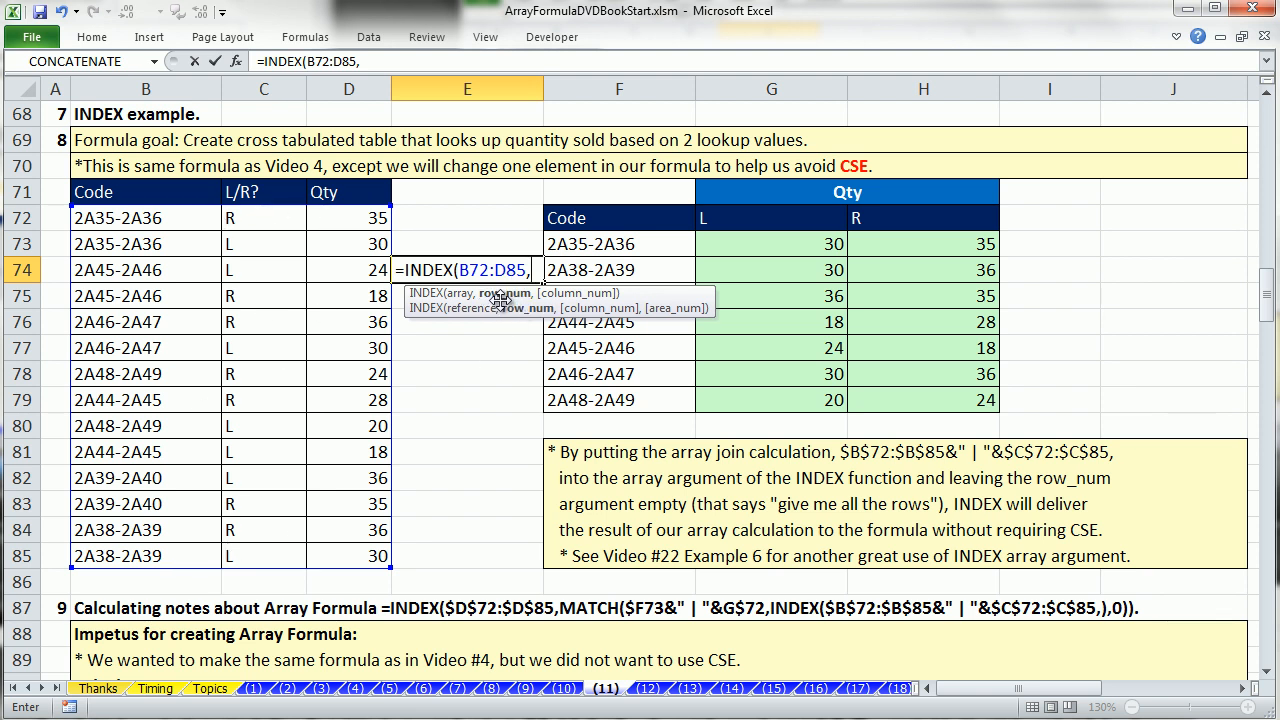
type(",")
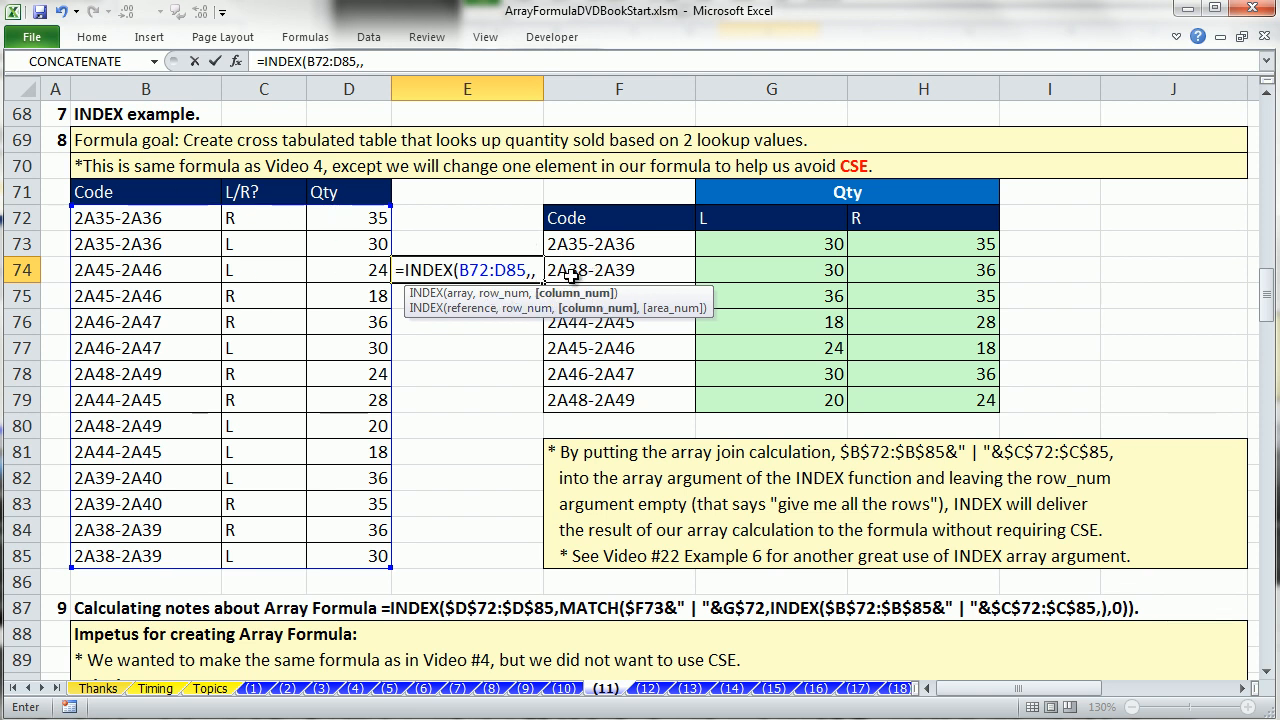
type("2)")
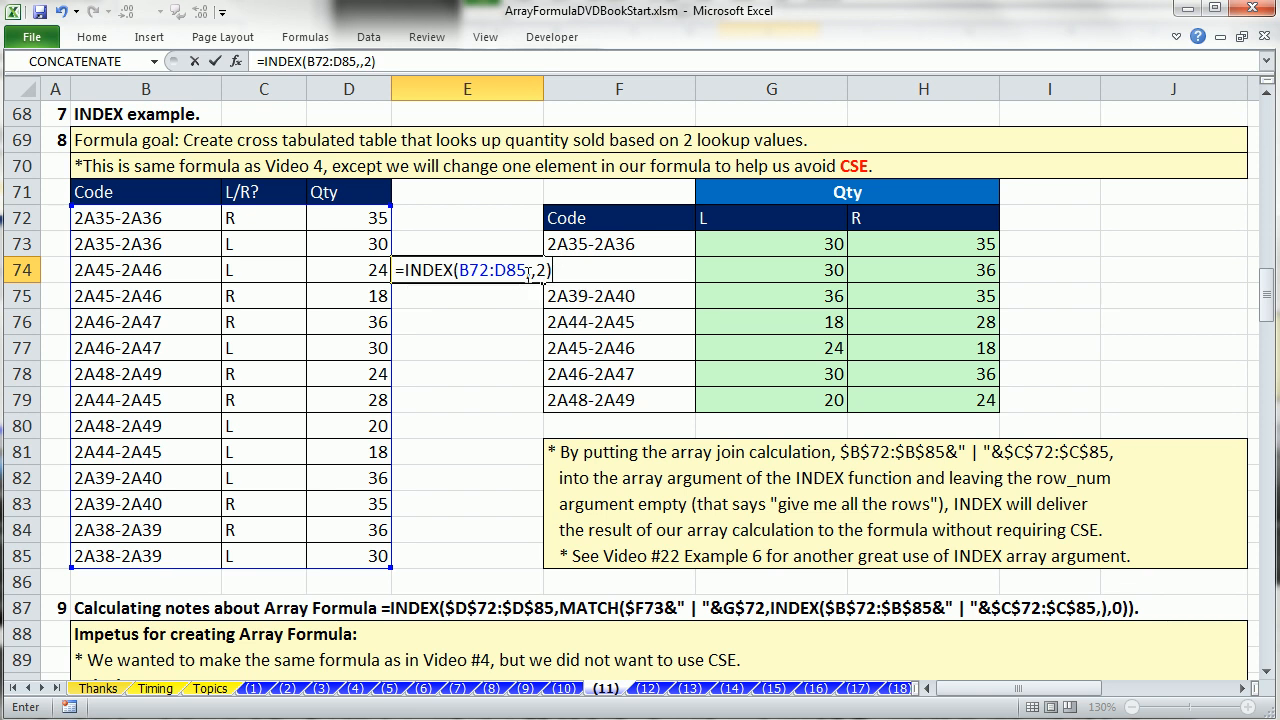
Evaluate E74's trial INDEX formula in place, undo the evaluation and cancel the cell entry.
left_click(534, 270)
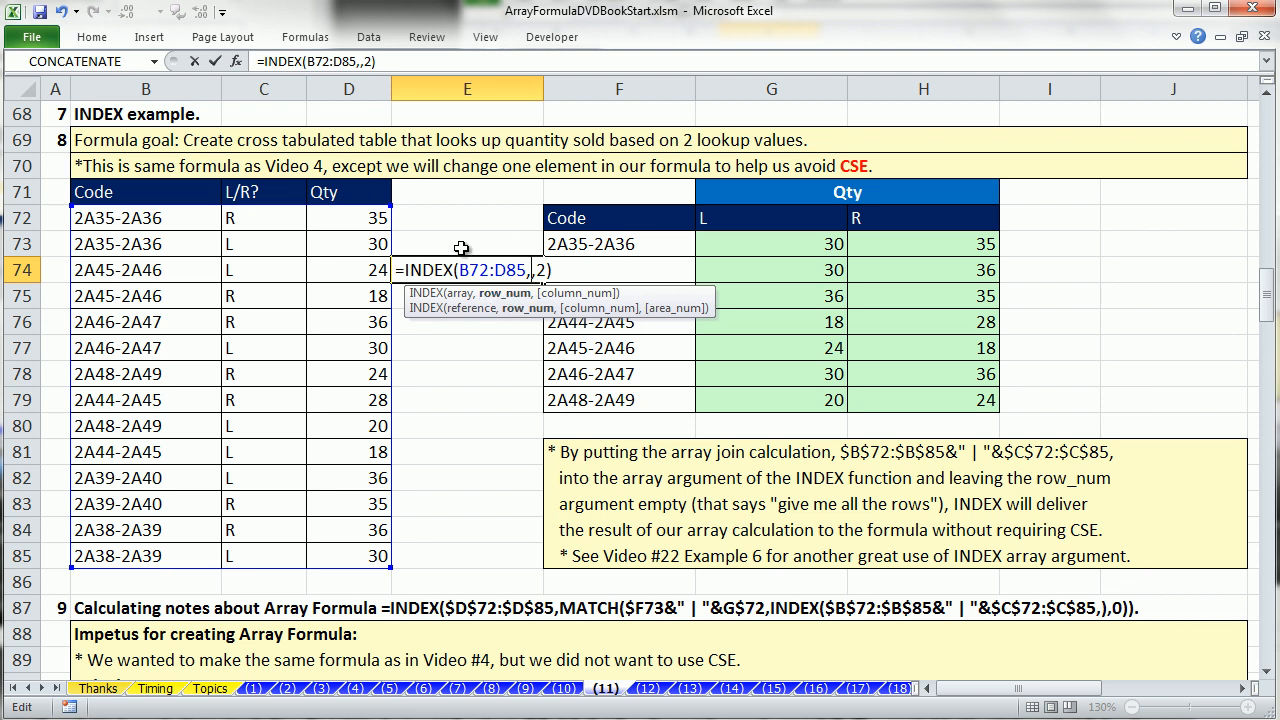
left_click_drag(580, 271, 123, 270)
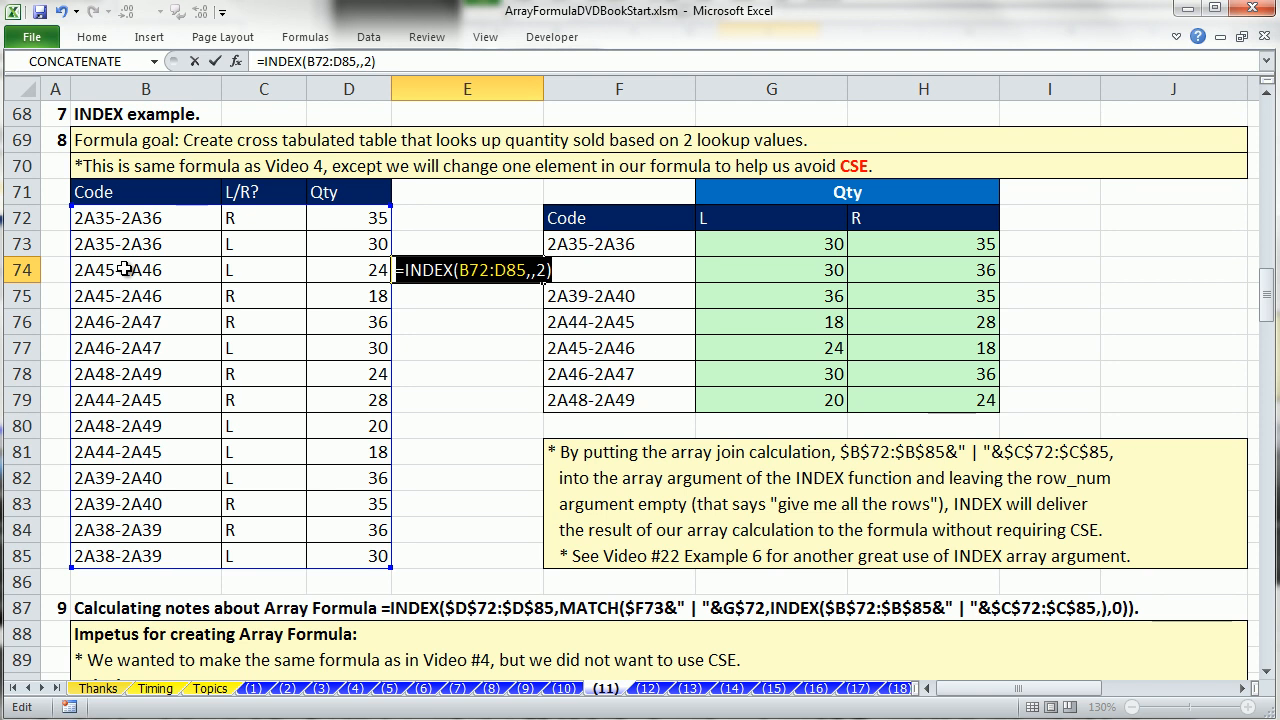
key("F9")
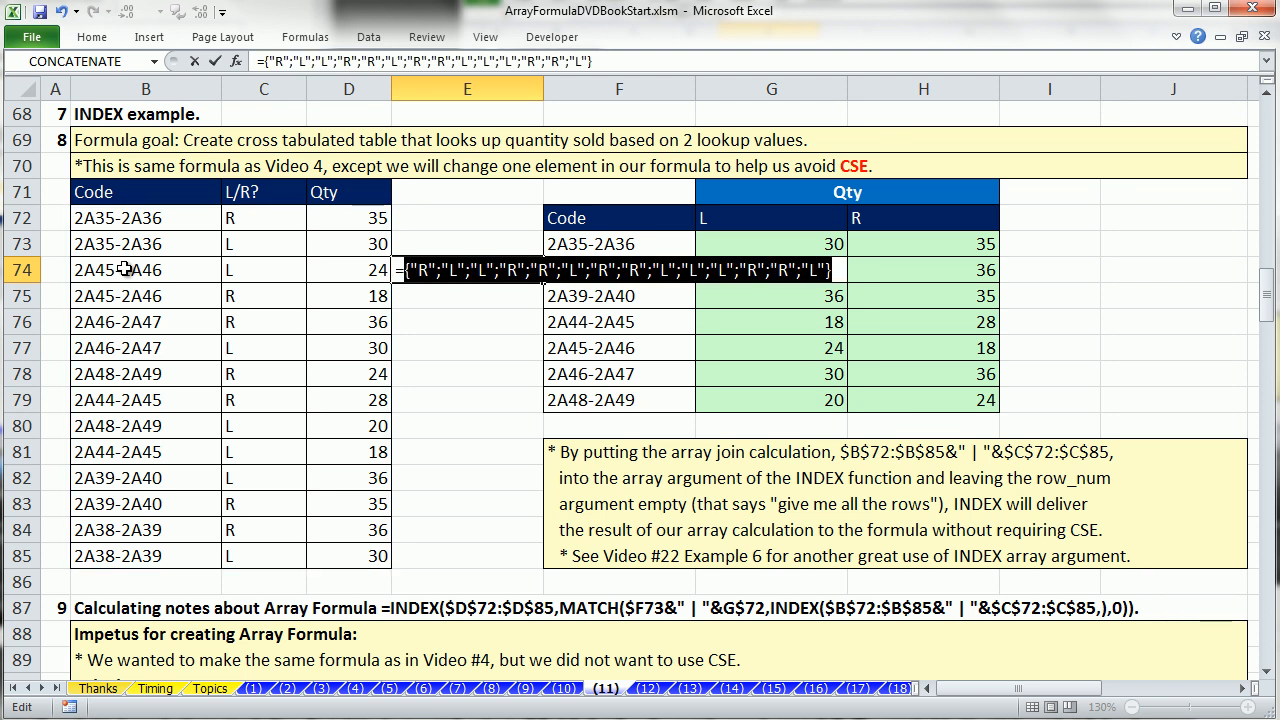
key("ctrl+z")
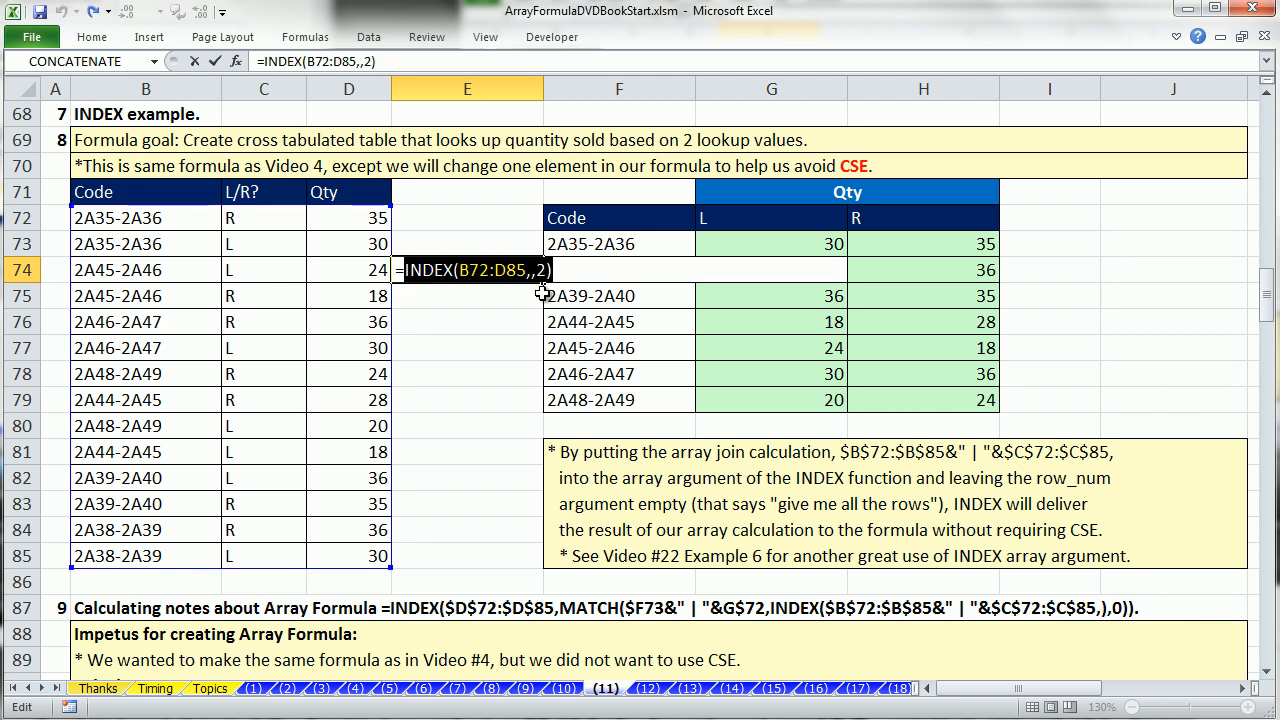
key("Escape")
Examine the INDEX array argument and the MATCH lookup_value and lookup_array arguments in G73's formula.
double_click(760, 251)
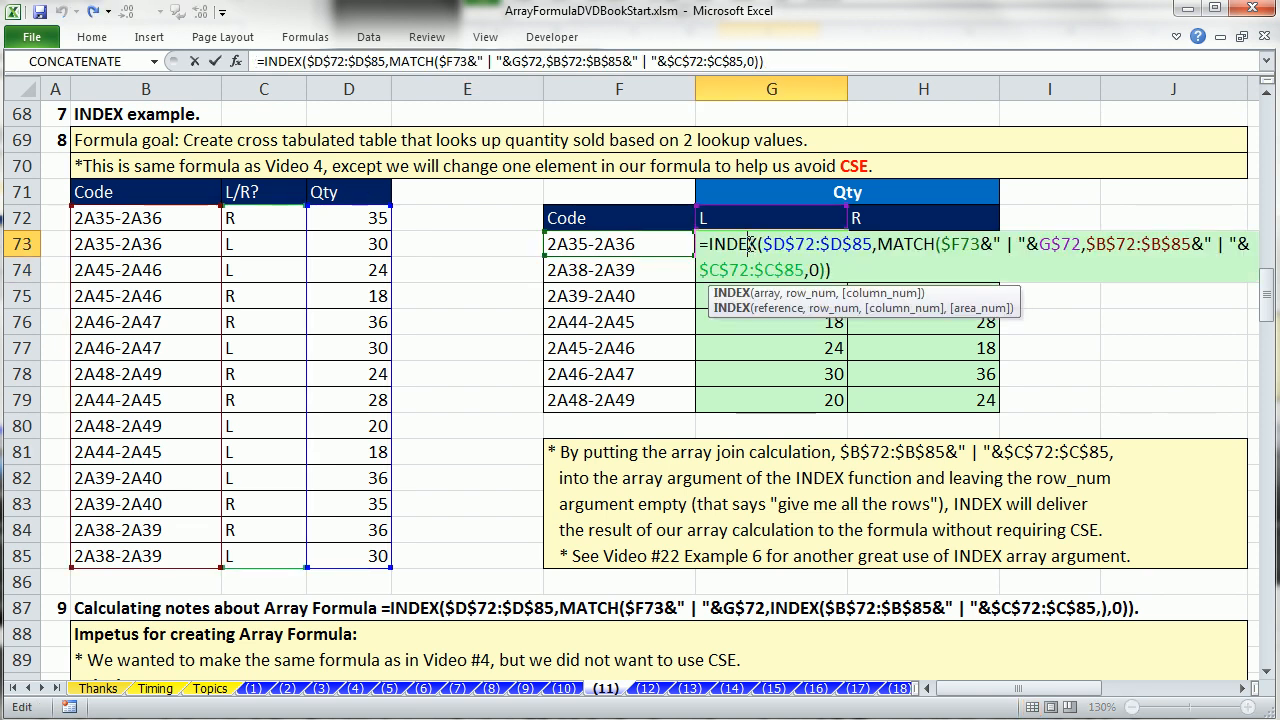
left_click(1089, 245)
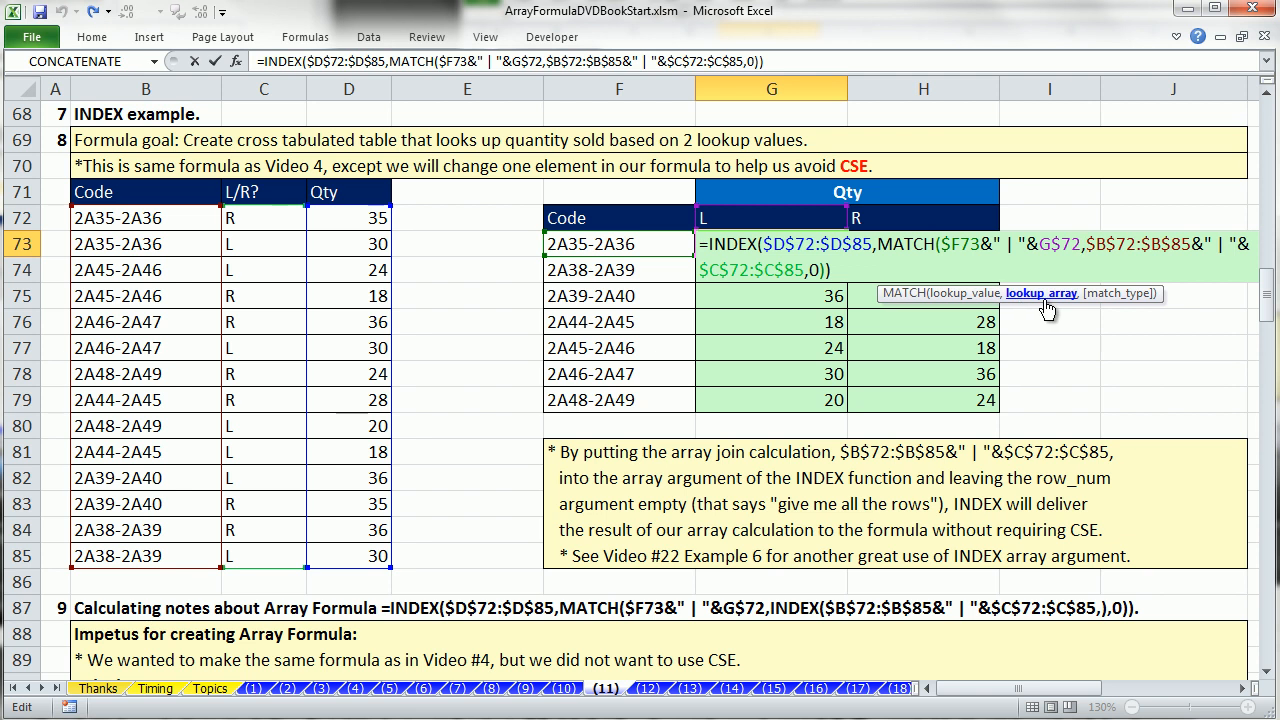
left_click(793, 240)
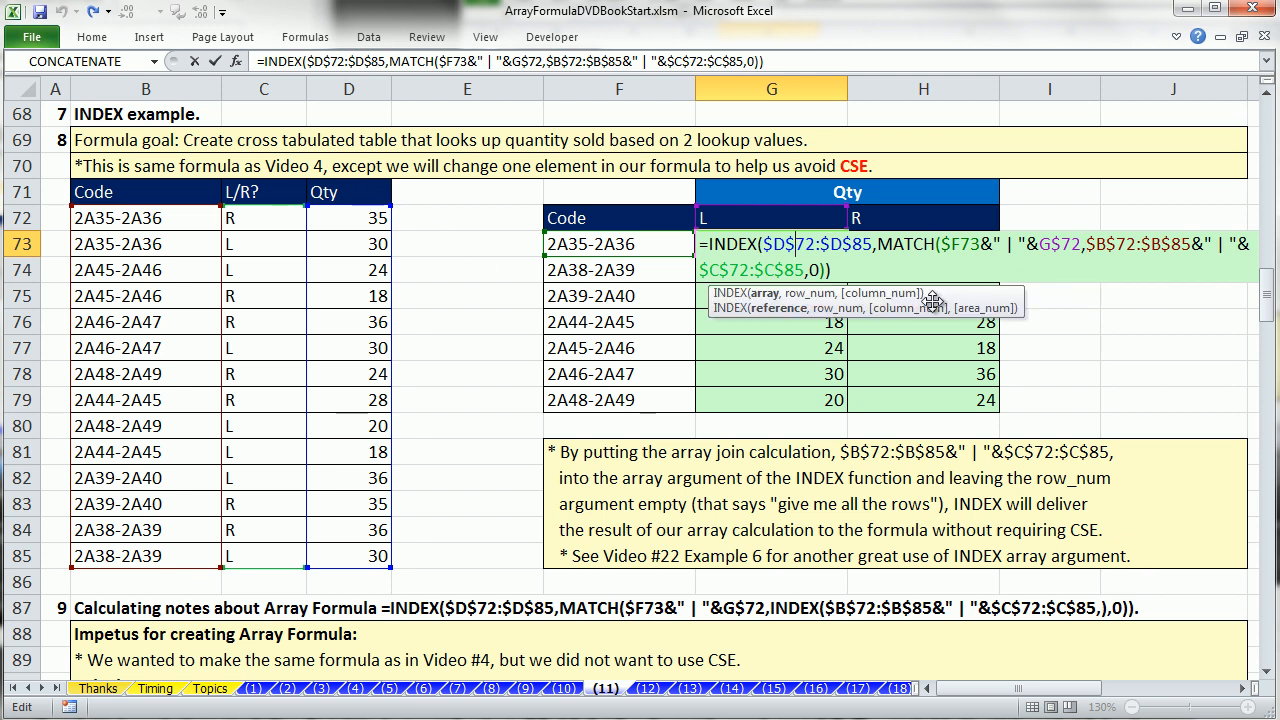
left_click(964, 243)
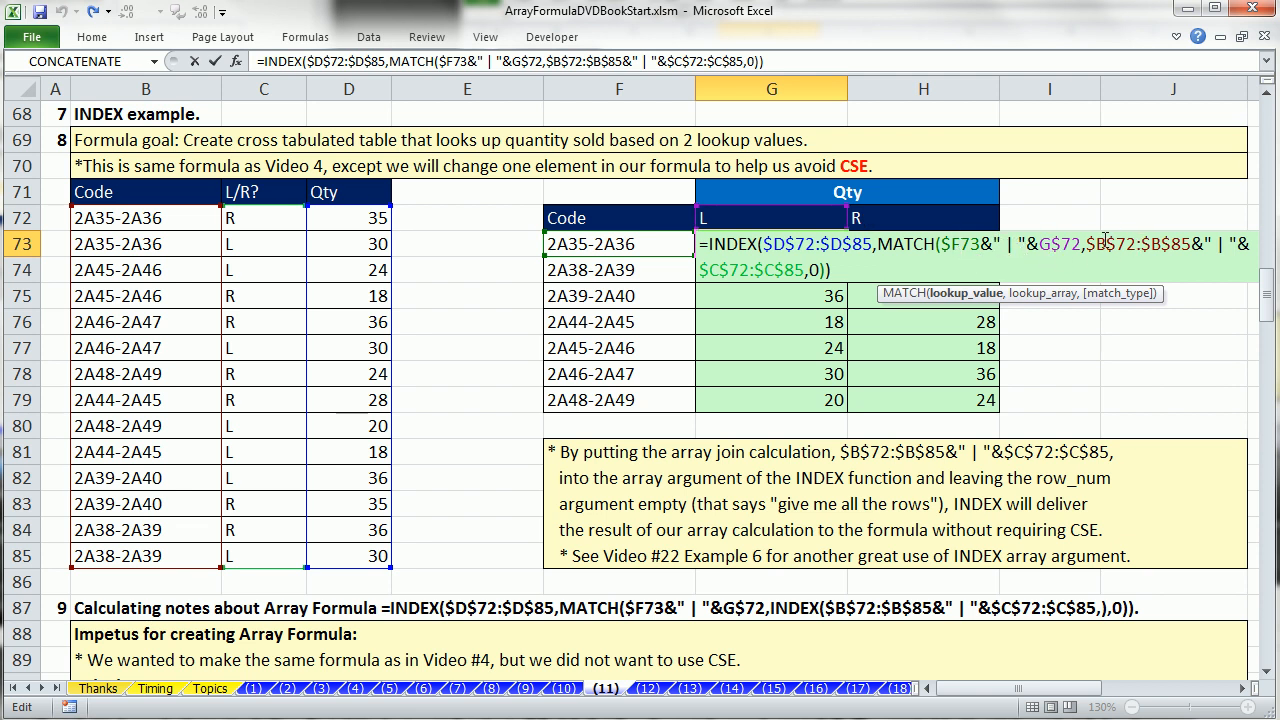
left_click(1088, 243)
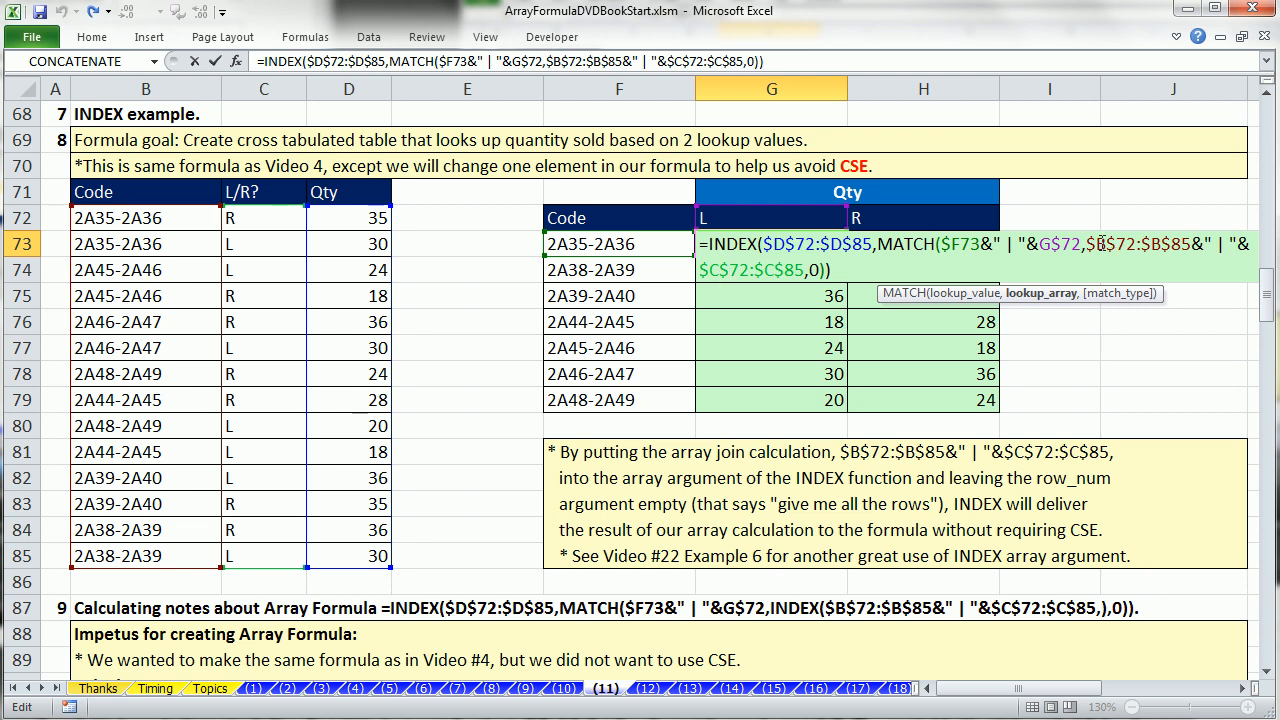
Evaluate the join $B$72:$B$85&" | "&$C$72:$C$85 inside G73's MATCH function, and undo the evaluation.
left_click_drag(1088, 244, 806, 270)
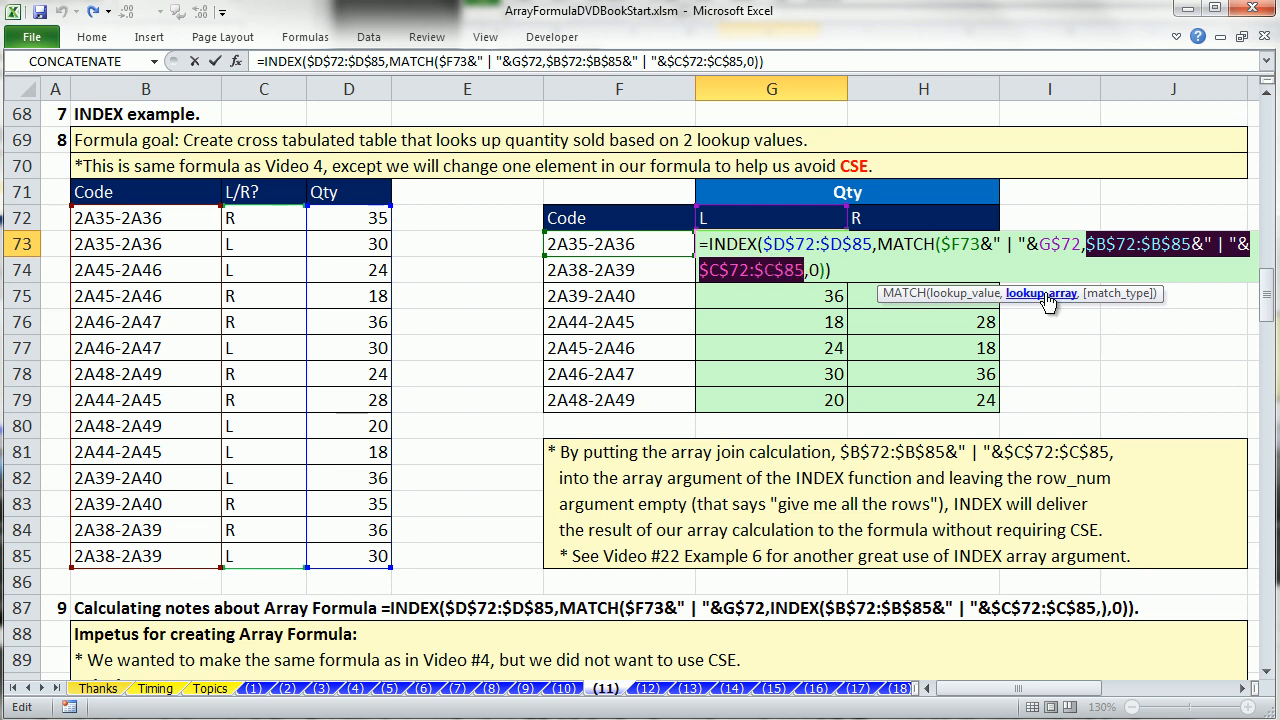
key("F9")
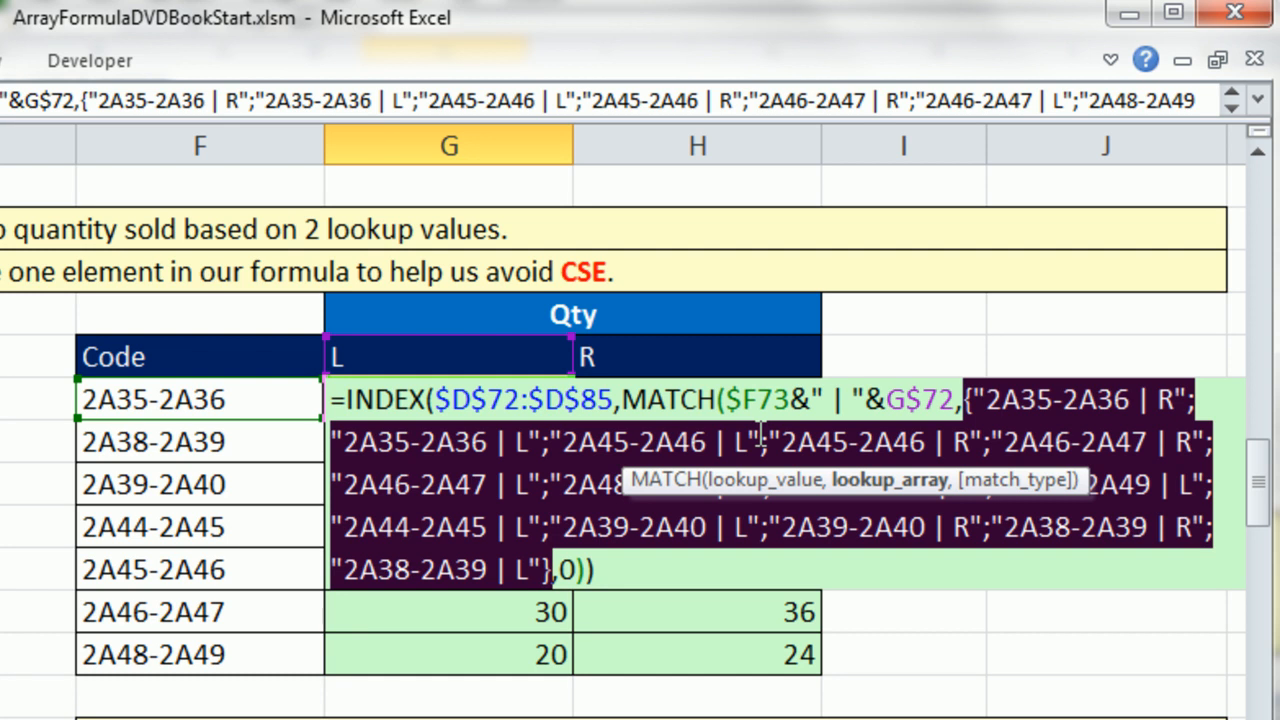
key("ctrl+z")
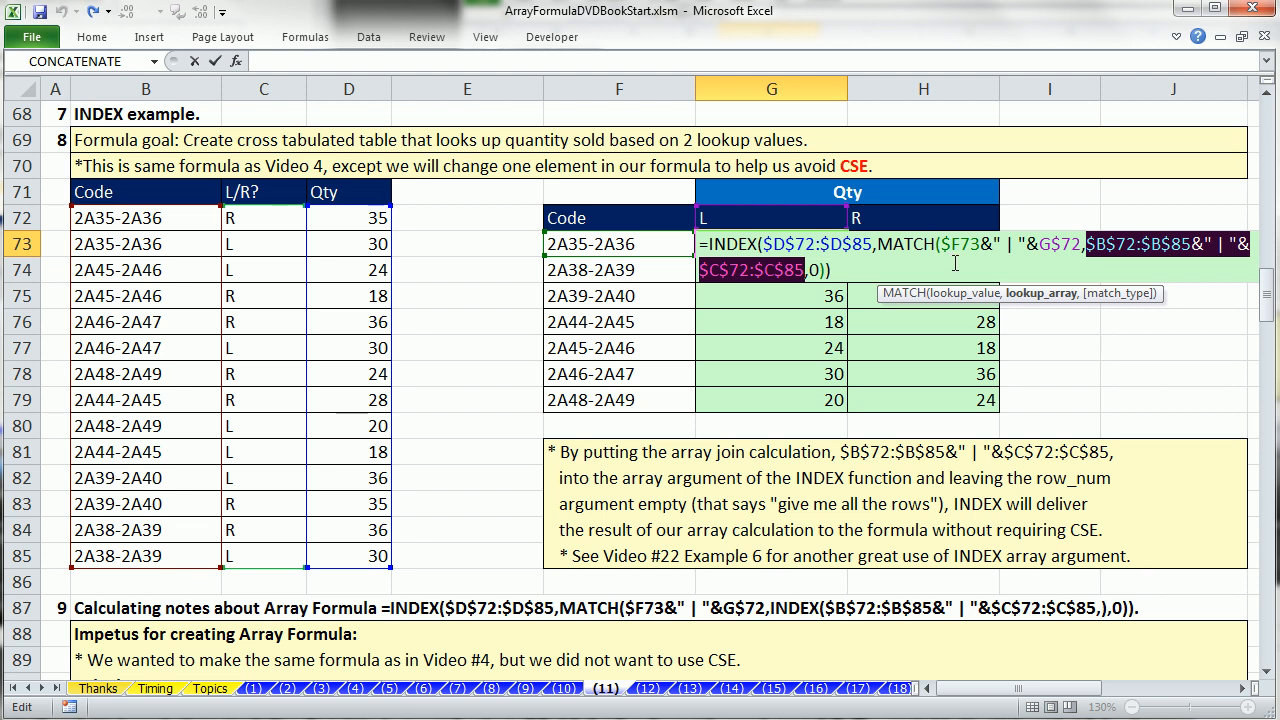
Wrap the $B$72:$B$85&" | "&$C$72:$C$85 join in G73's formula in an INDEX function with an empty row_num argument.
key("Left")
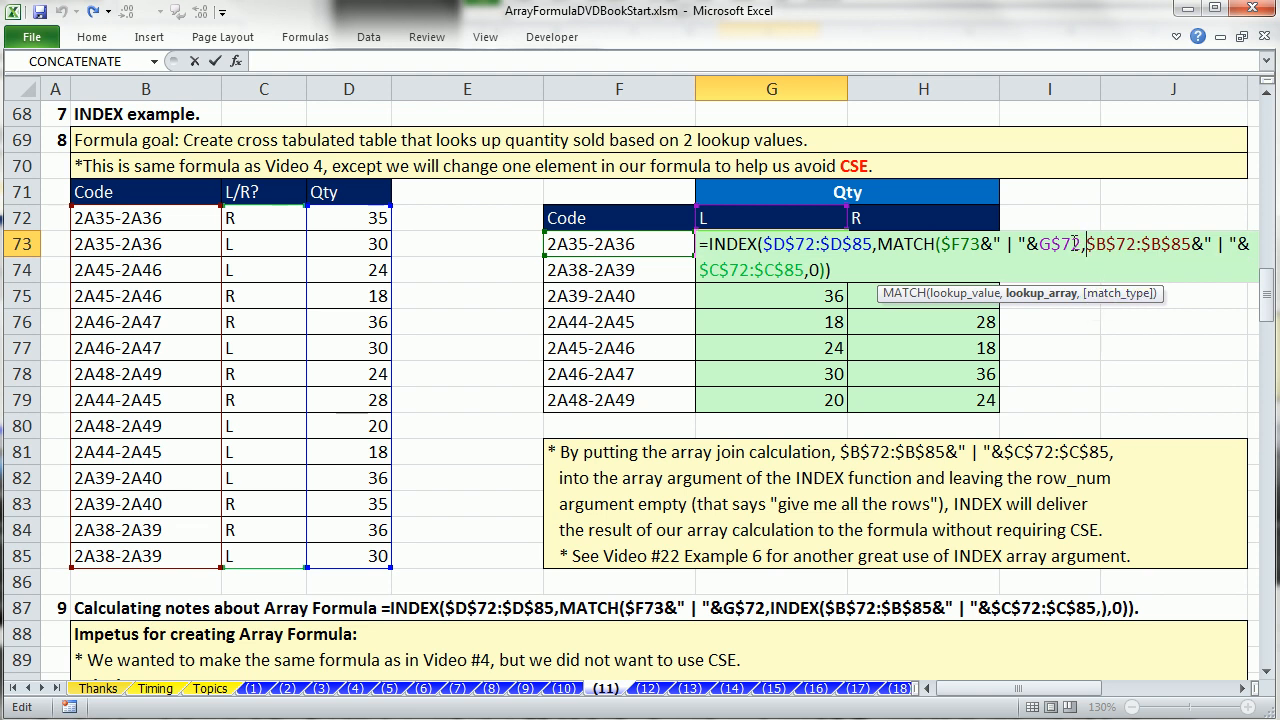
type("in")
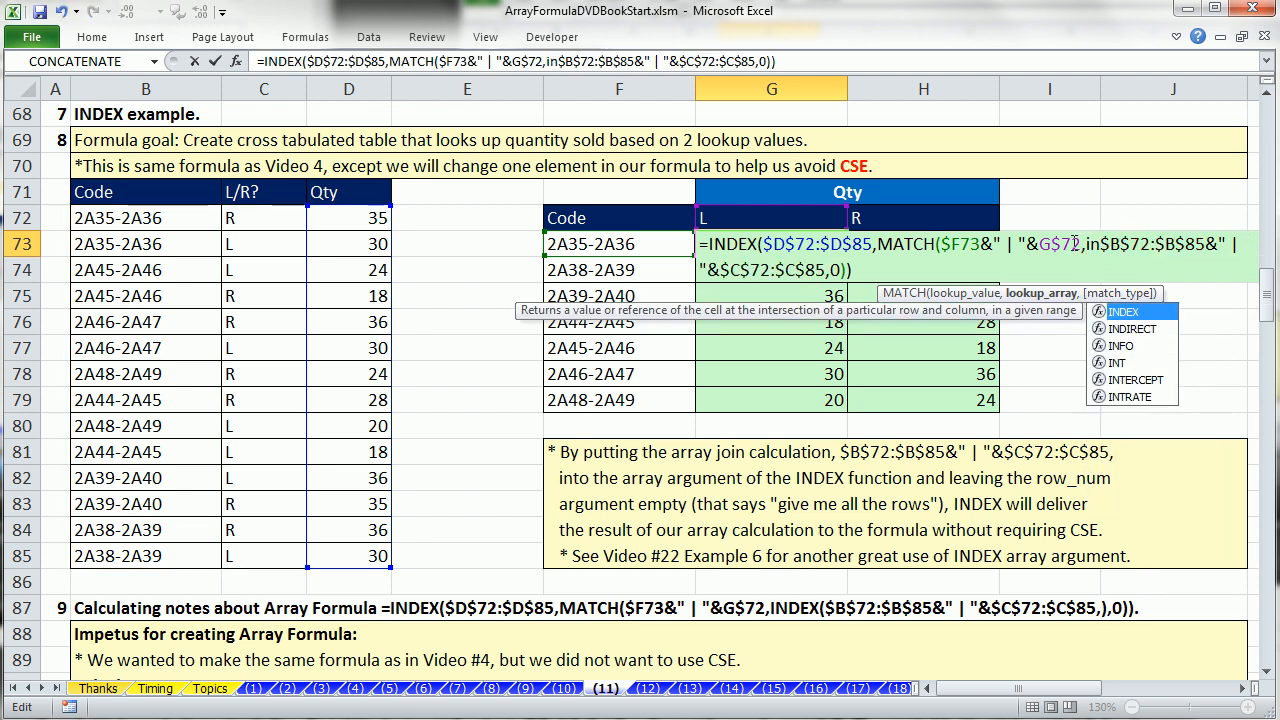
type("d")
key("Tab")
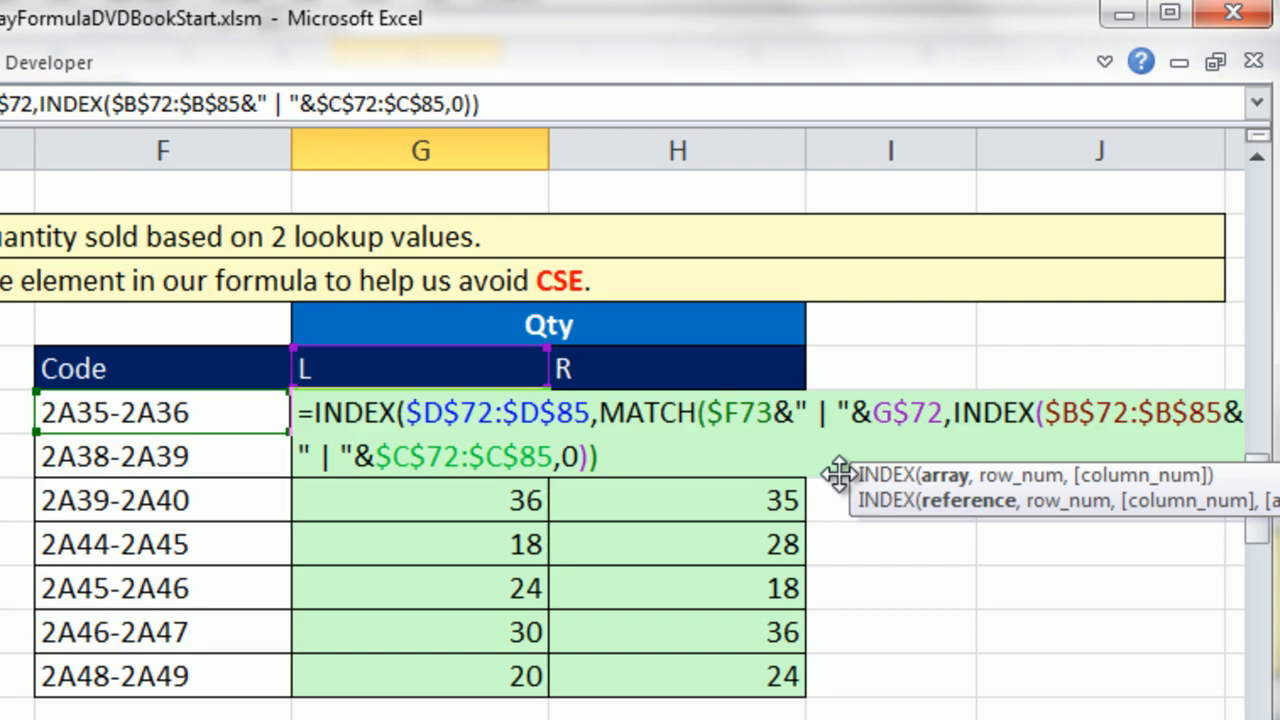
left_click_drag(838, 476, 718, 447)
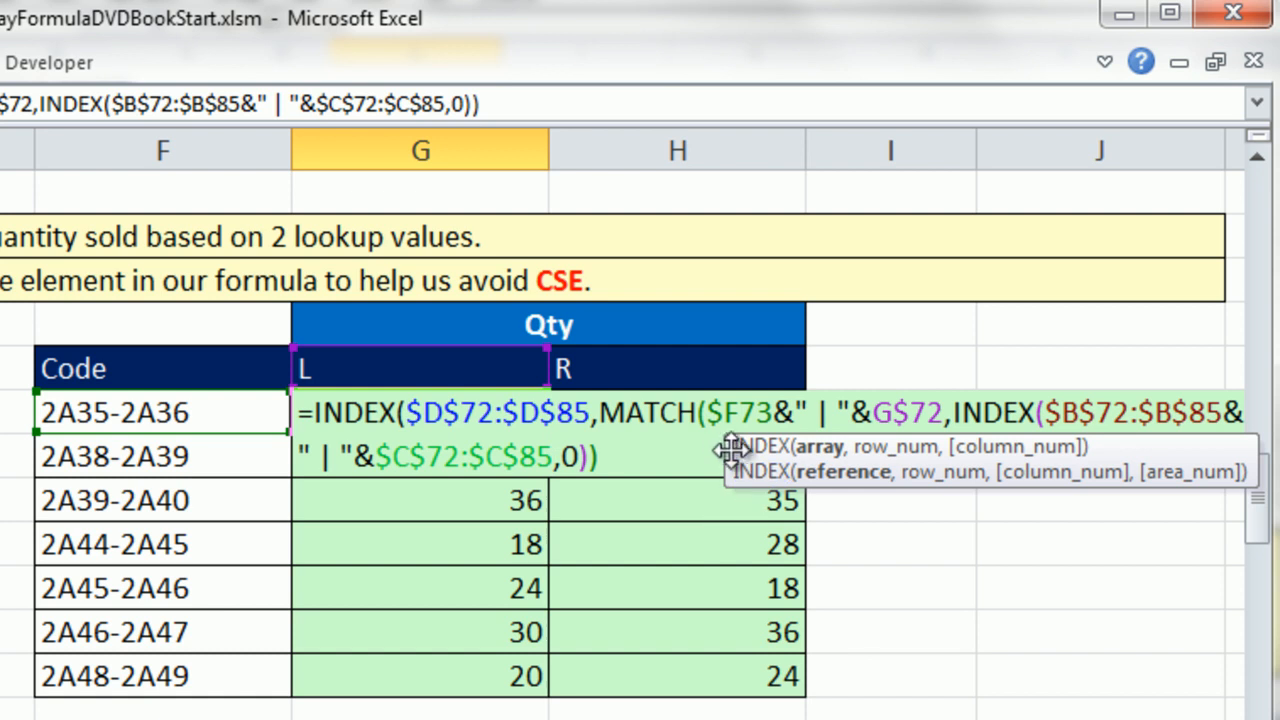
left_click_drag(723, 450, 212, 522)
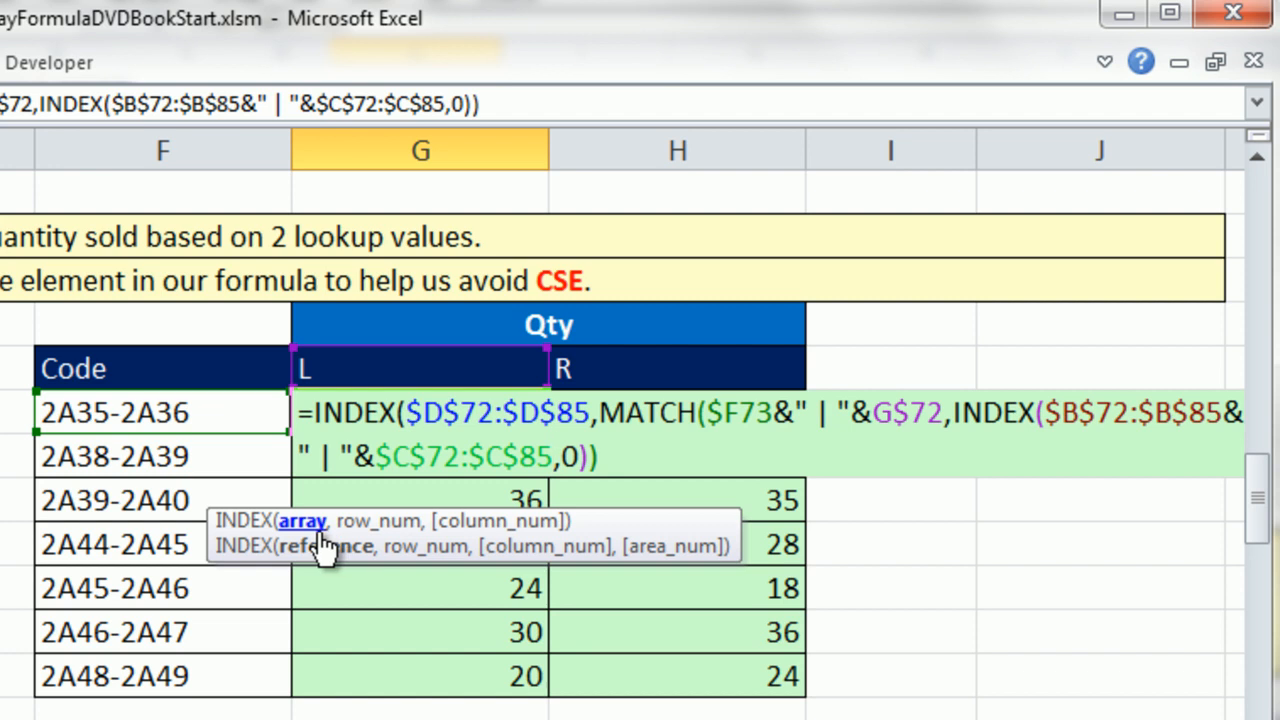
type(",")
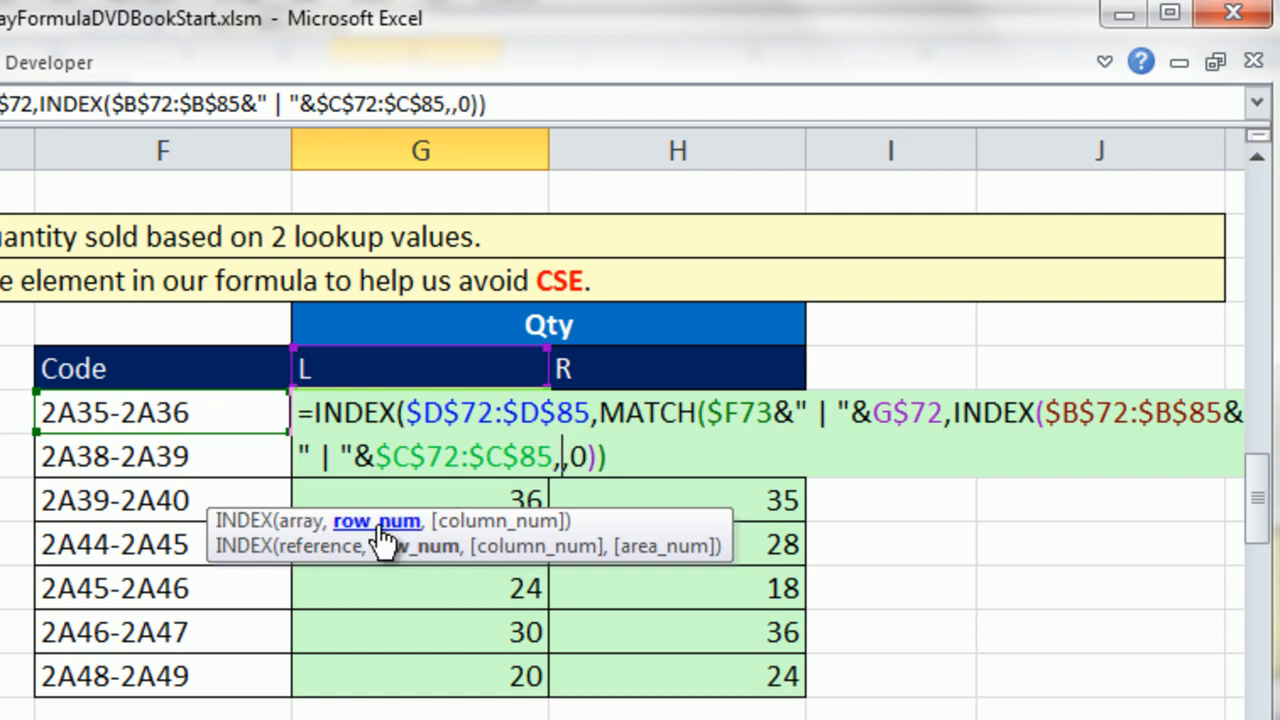
type(")")
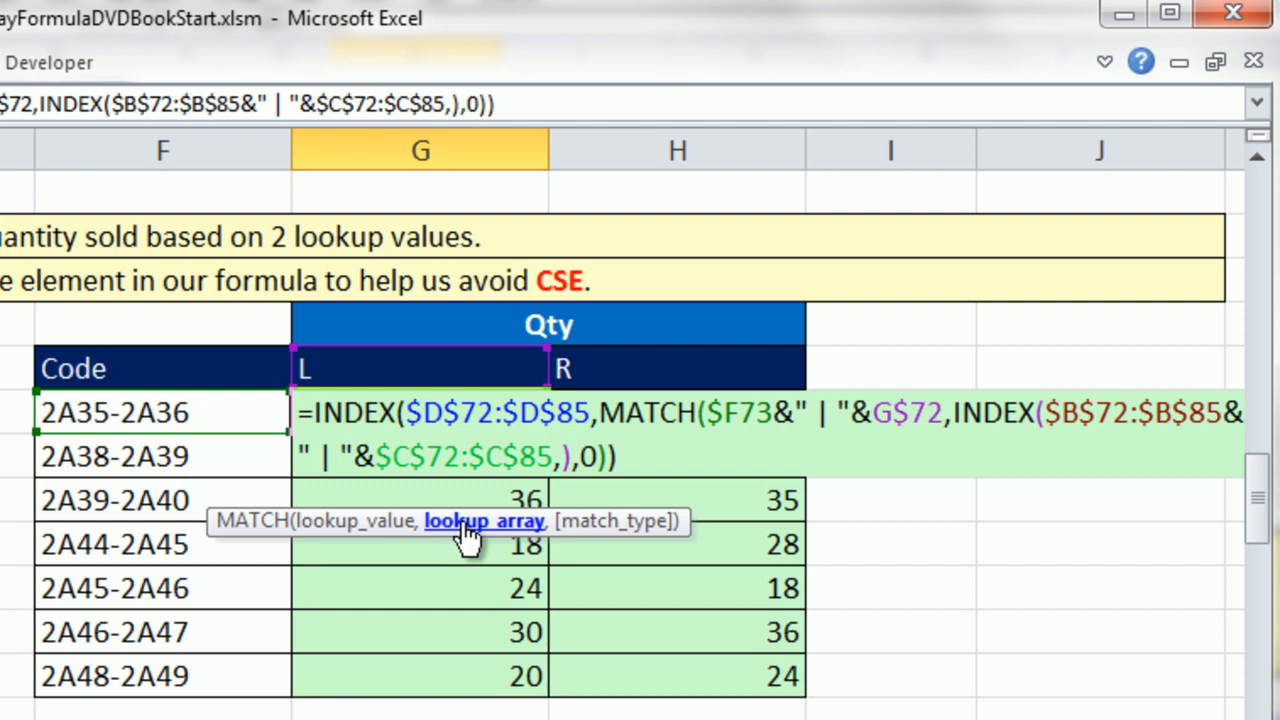
Examine the nested INDEX arguments in G73, evaluate MATCH's whole lookup_array argument in place, and undo the evaluation.
left_click(467, 524)
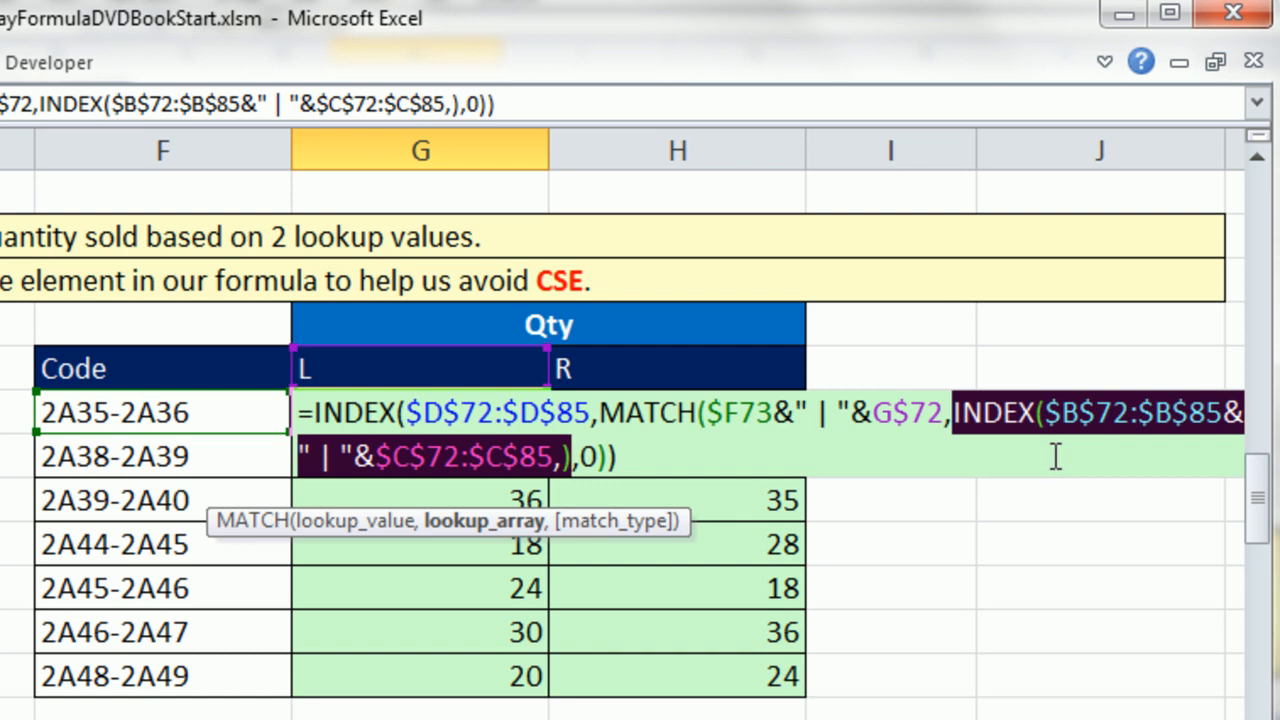
left_click(1045, 412)
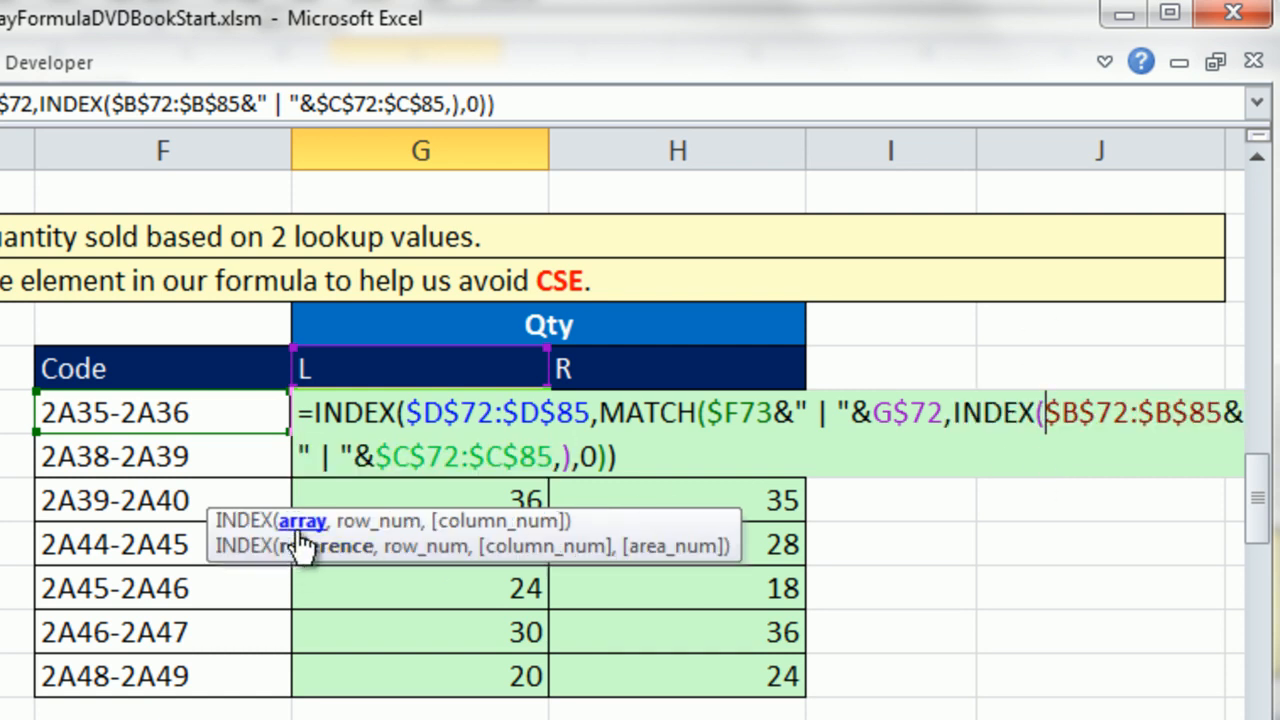
left_click(562, 458)
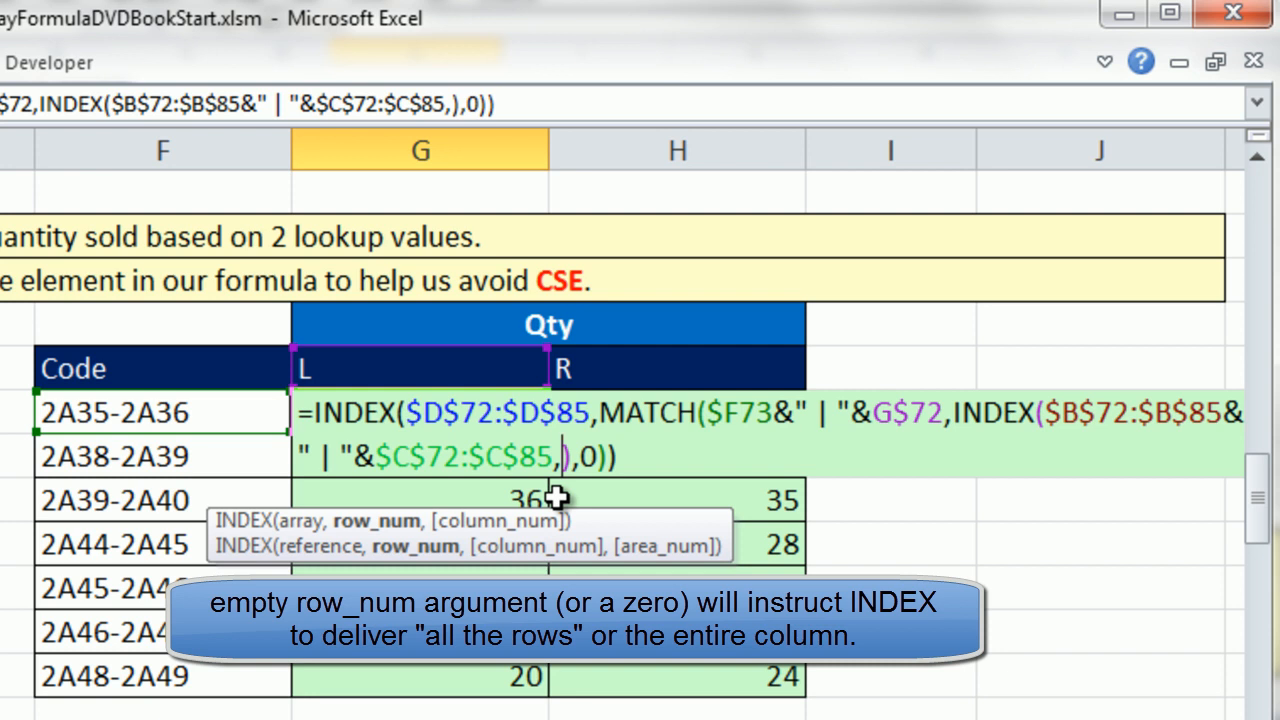
left_click(570, 458)
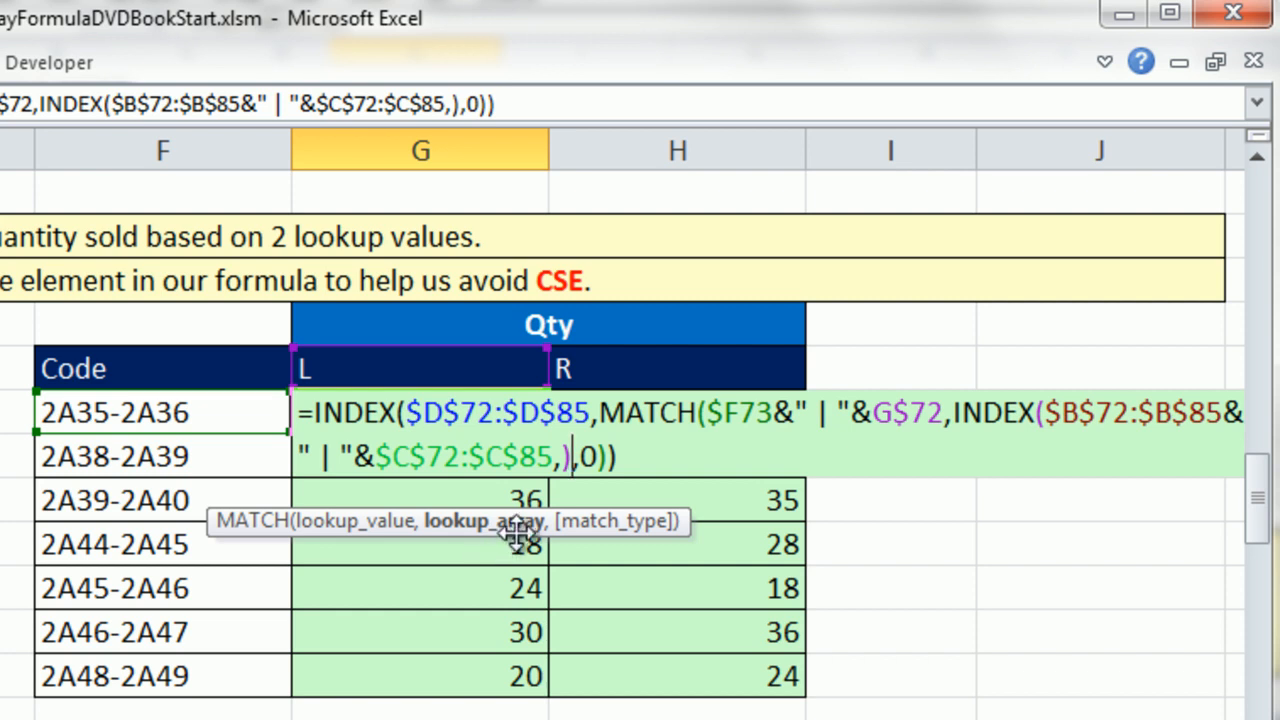
left_click(490, 528)
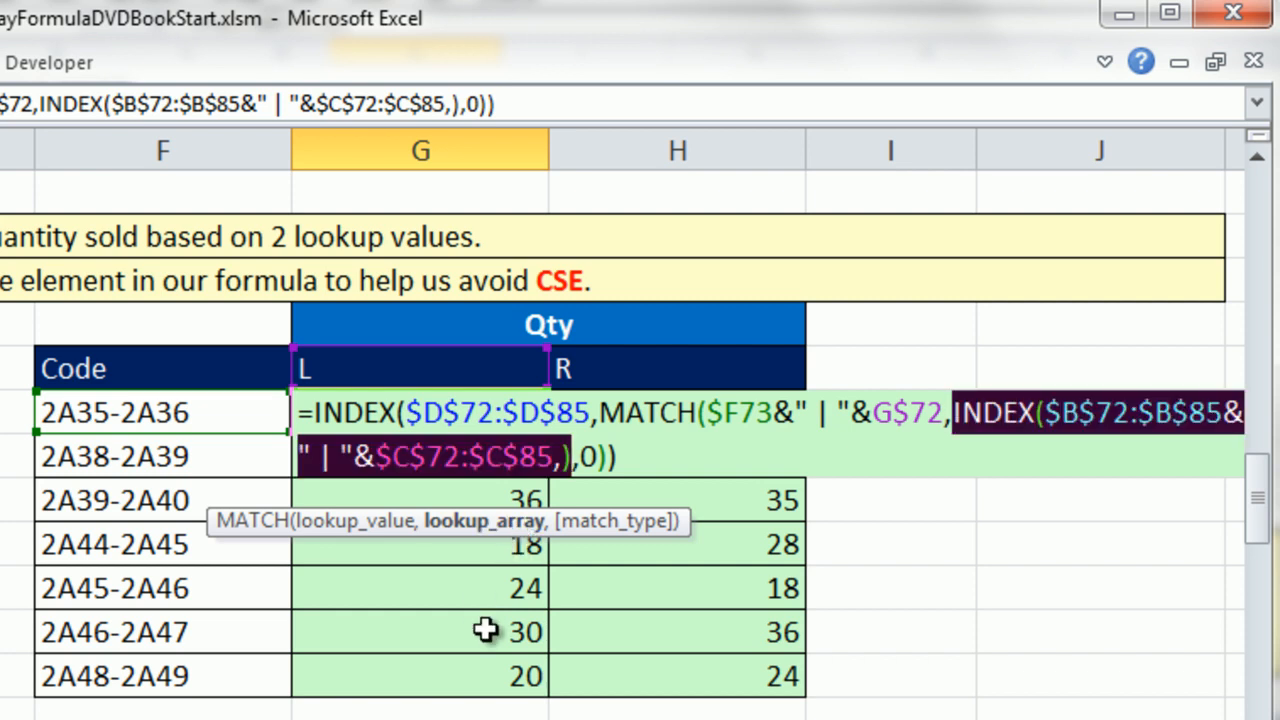
key("F9")
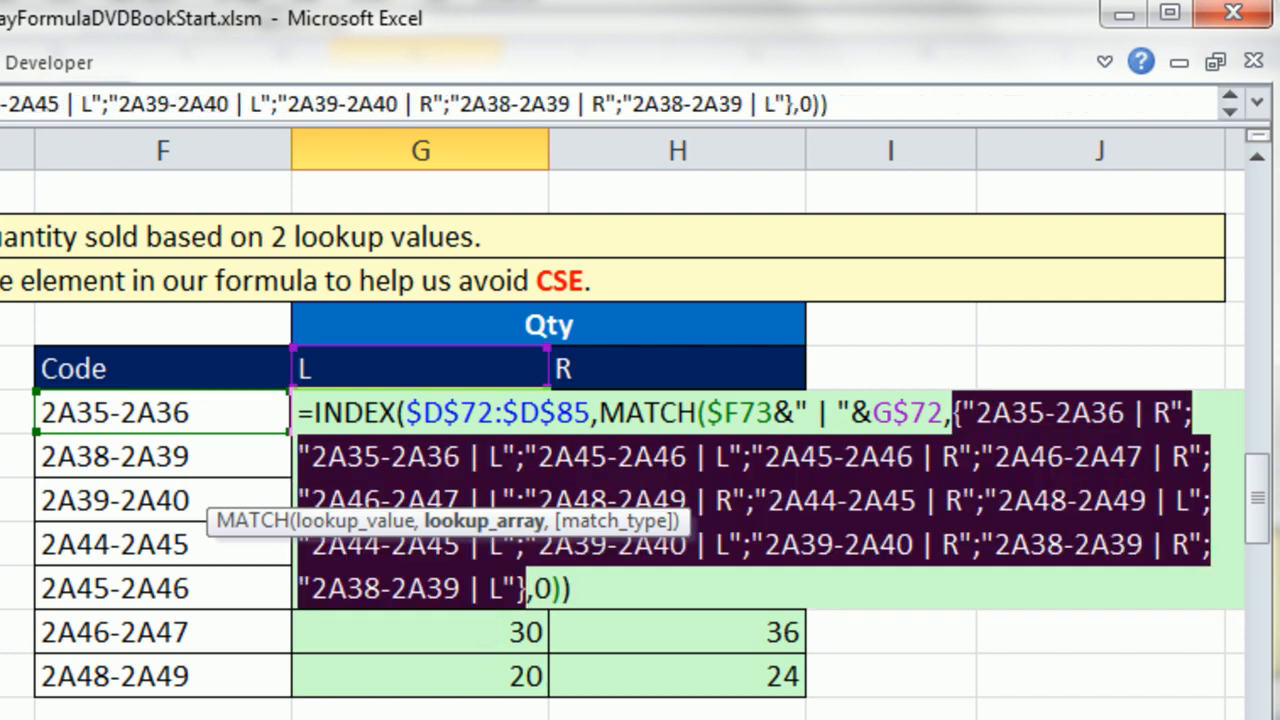
key("ctrl+z")
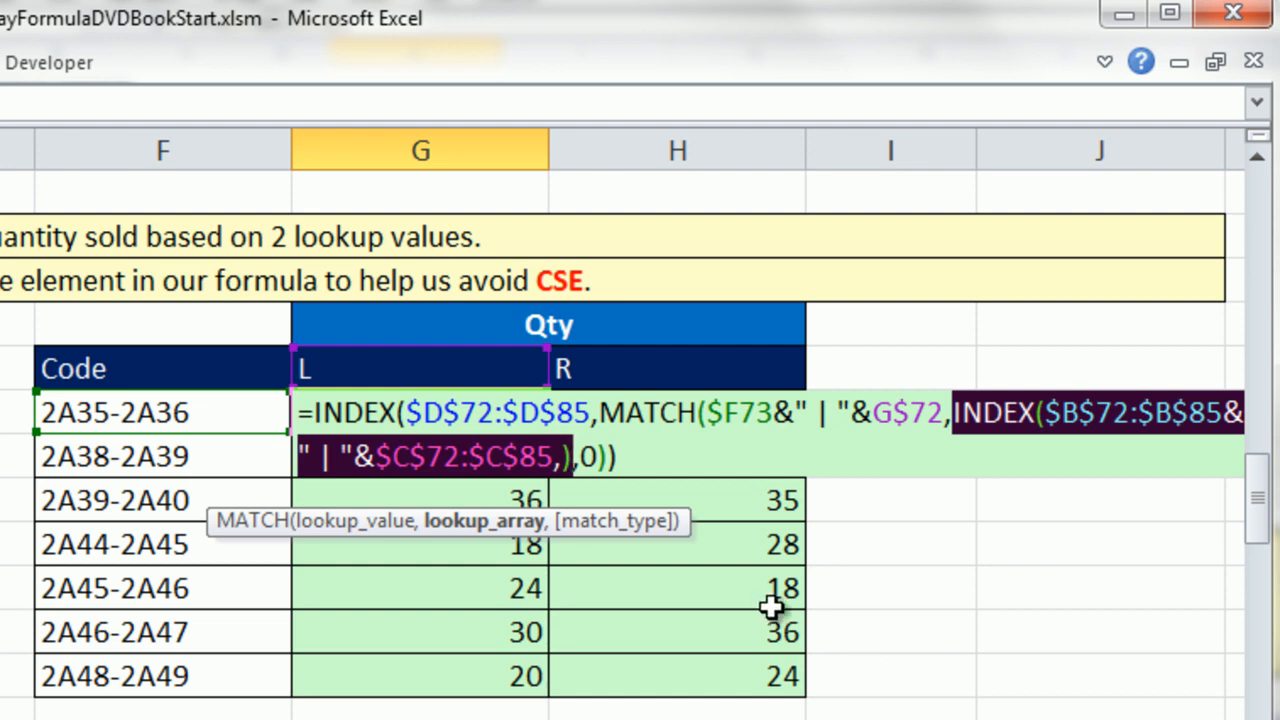
Enter the edited formula in G73 as a regular formula and compare it with the array formula in H73.
left_click(568, 457)
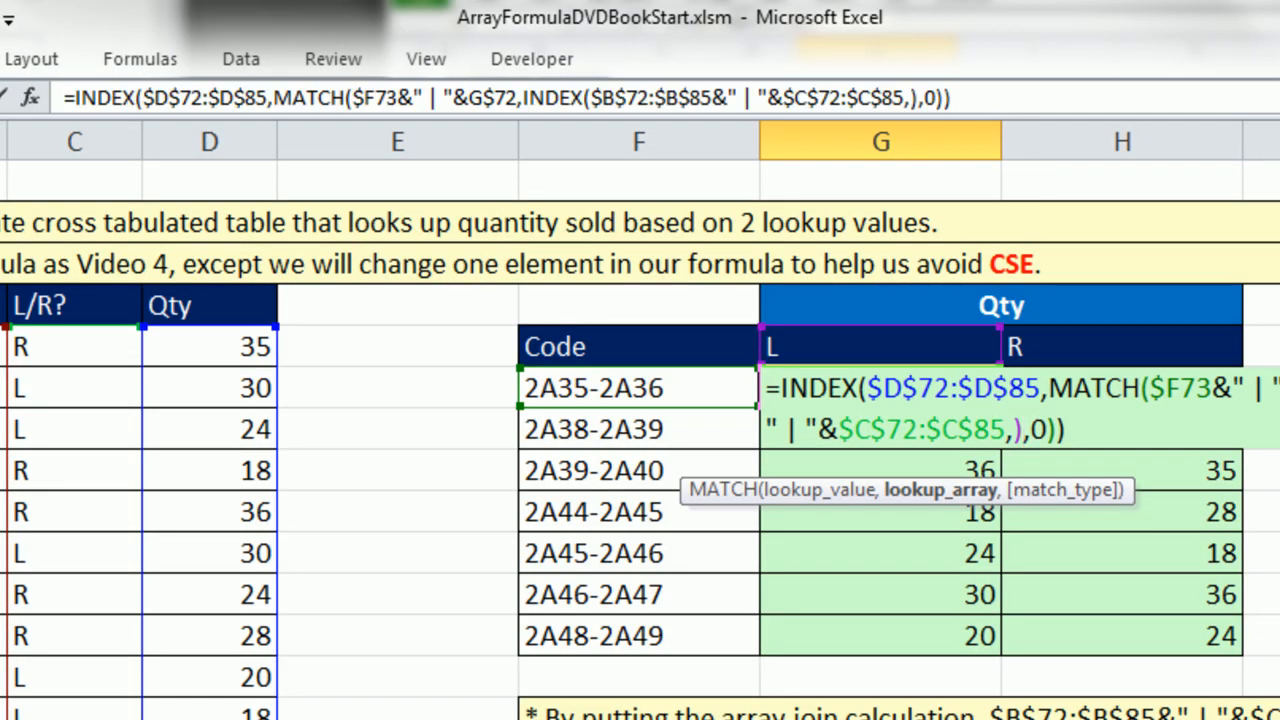
key("ctrl+Return")
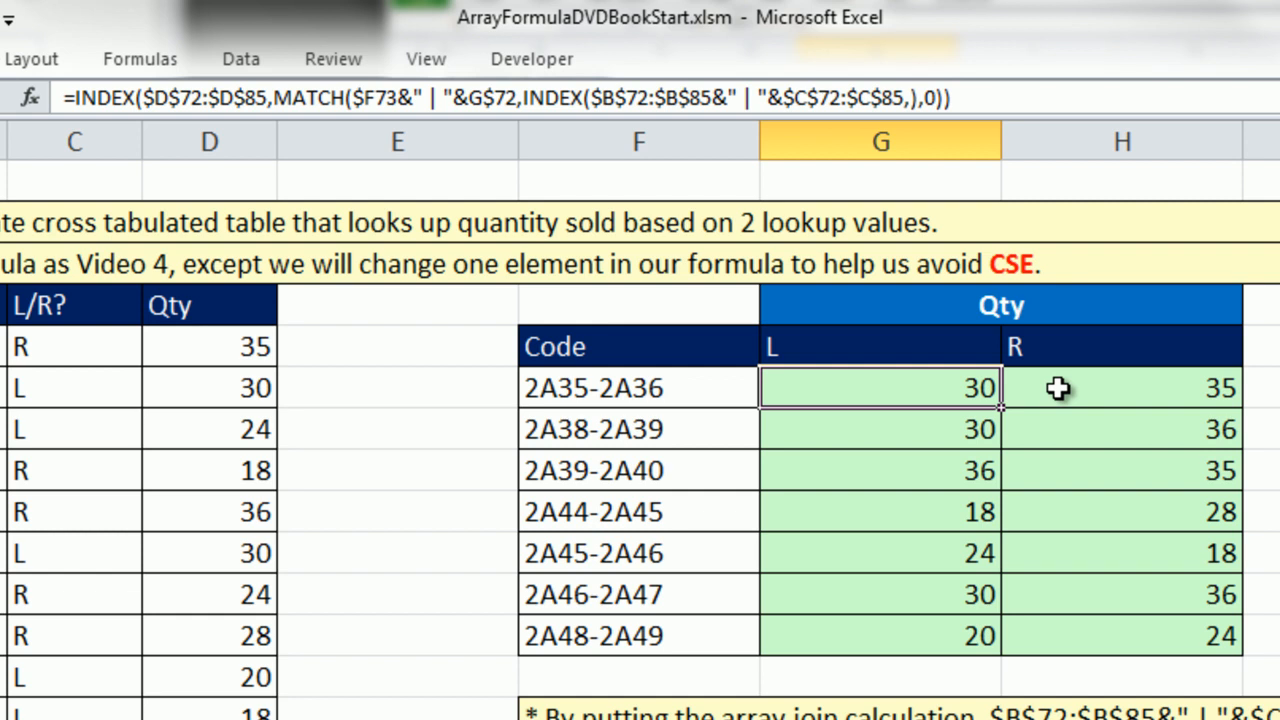
left_click(1054, 388)
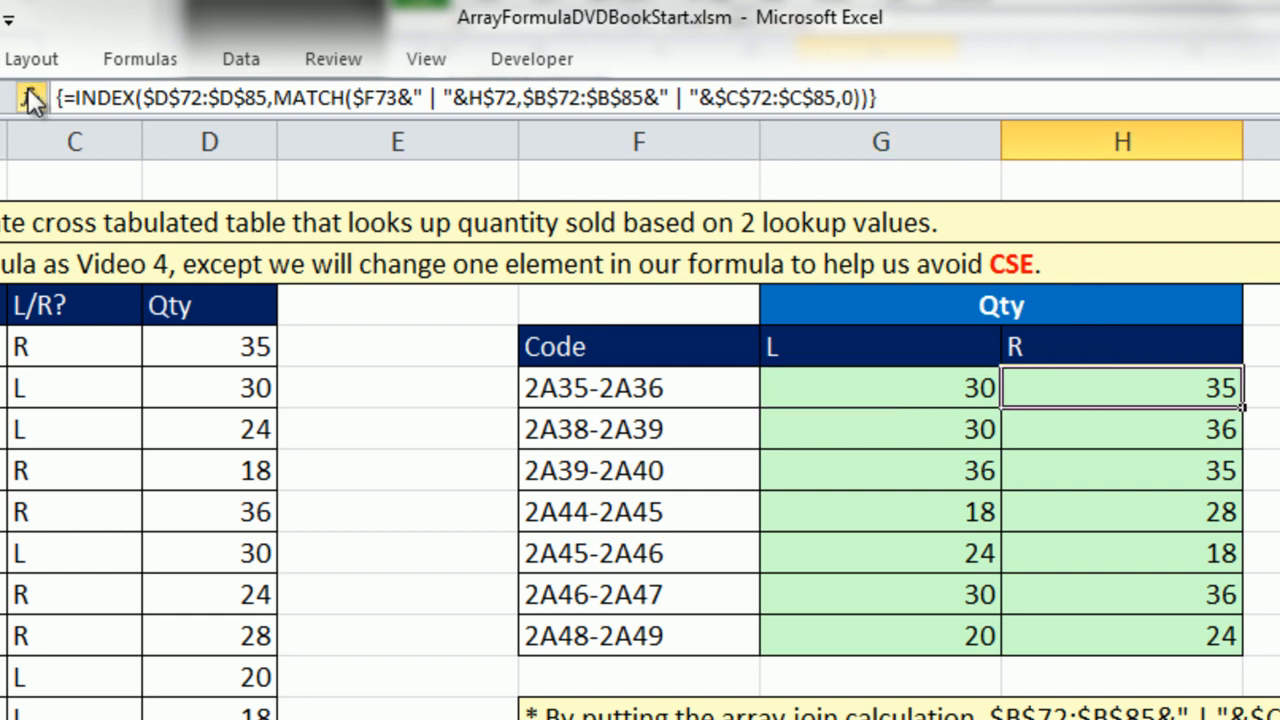
left_click(919, 393)
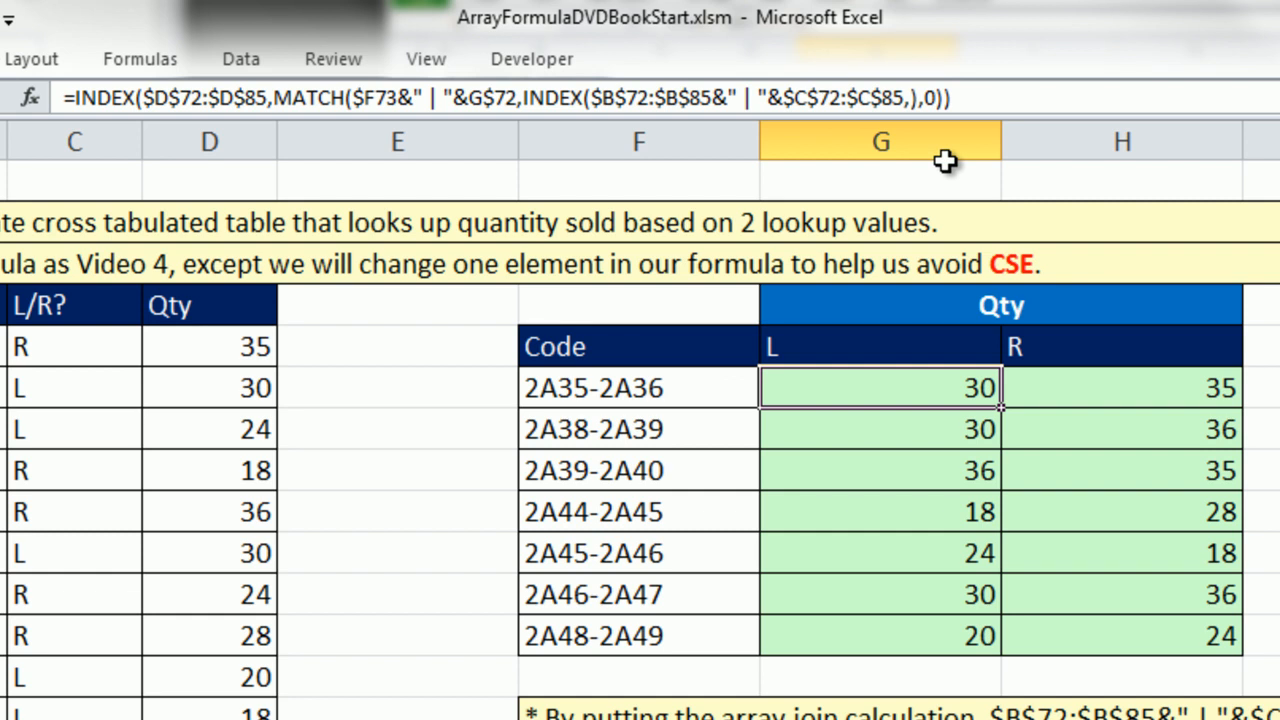
Copy G73's formula through the cross-tabulated table to H79, and check the cell references in H79.
left_click_drag(1003, 408, 1243, 665)
left_click(1081, 636)
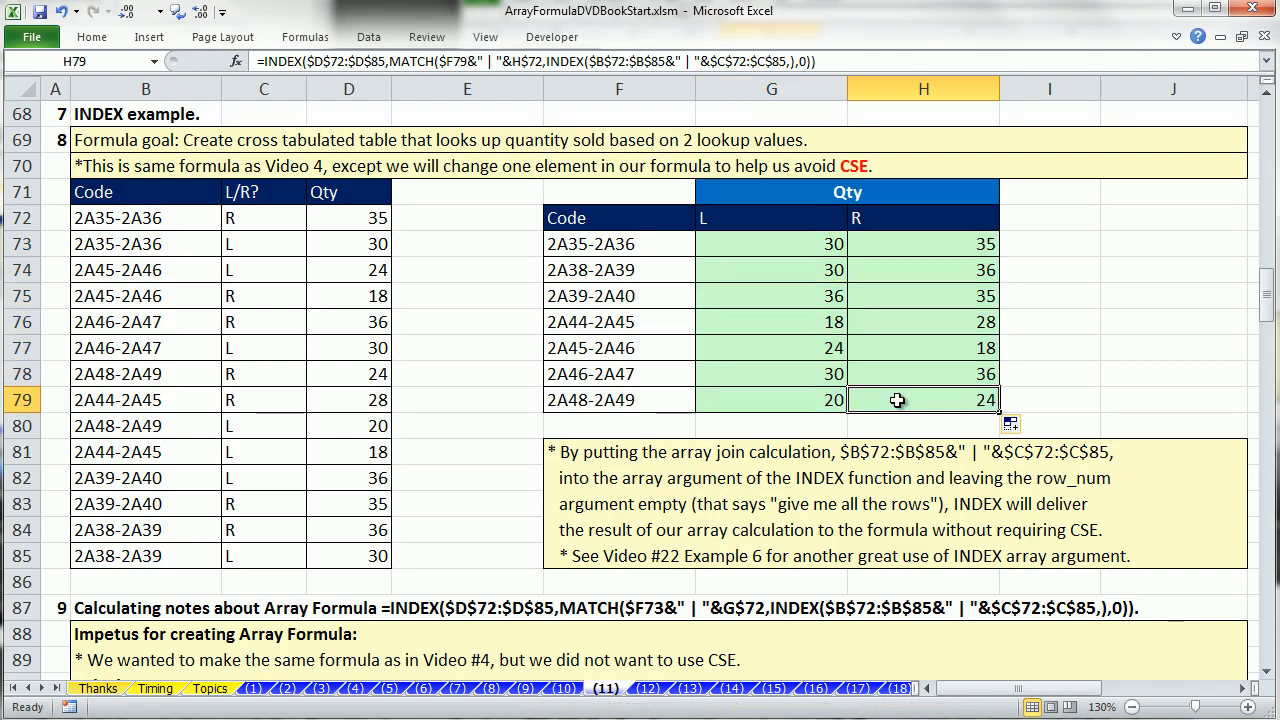
double_click(898, 400)
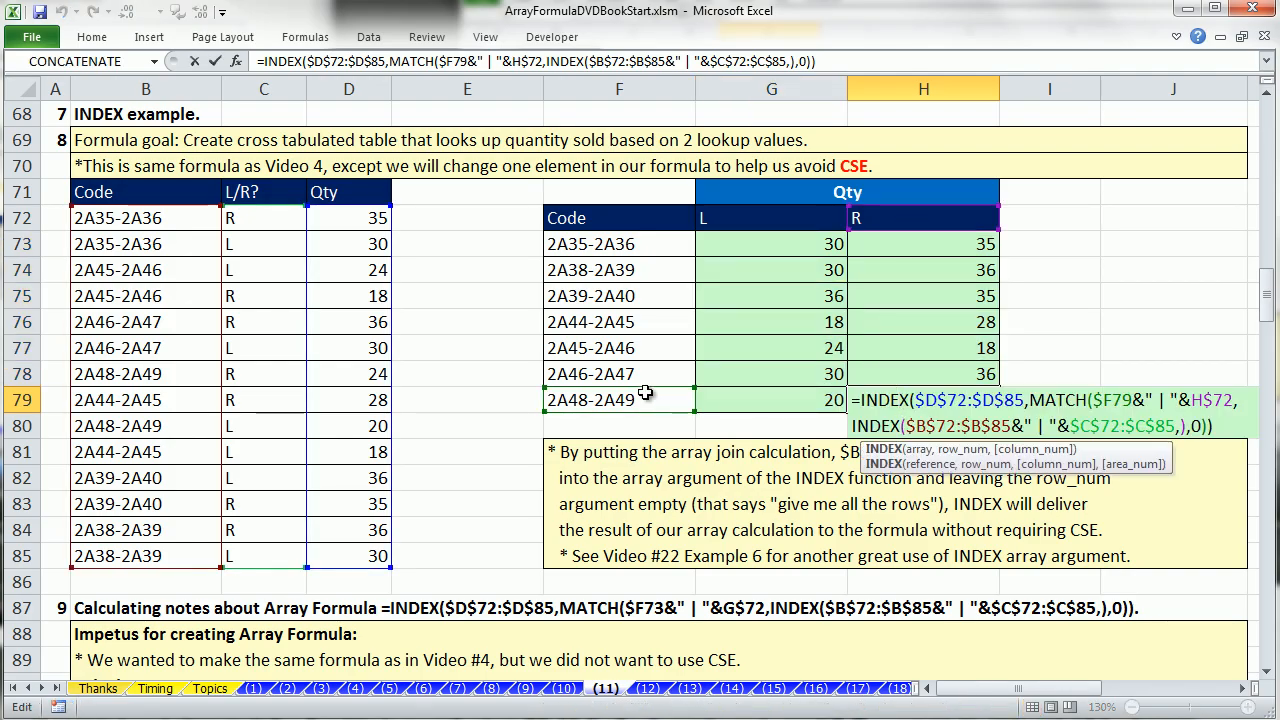
key("Escape")
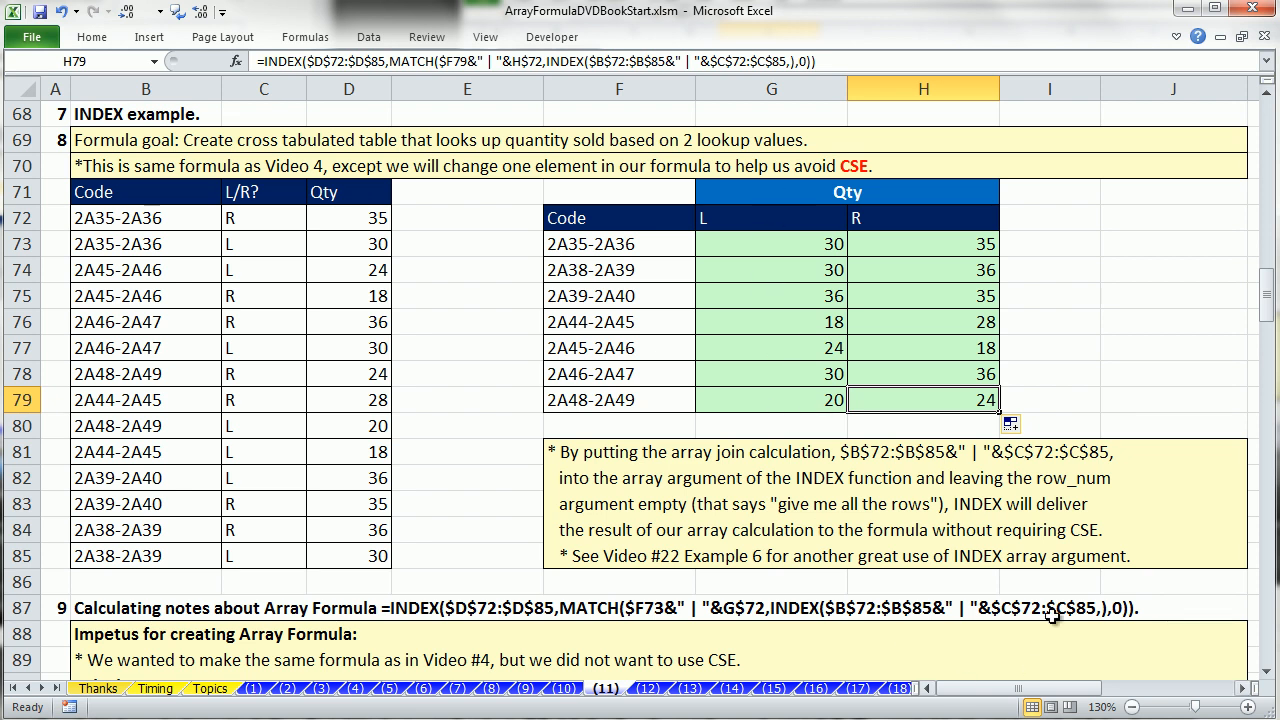
Start a trial AGGREGATE formula in F110 of the AGGREGATE example, examine the function_num choices through 19, and cancel the entry.
left_click(1267, 677)
left_click(1267, 677)
left_click(1267, 677)
left_click(1267, 677)
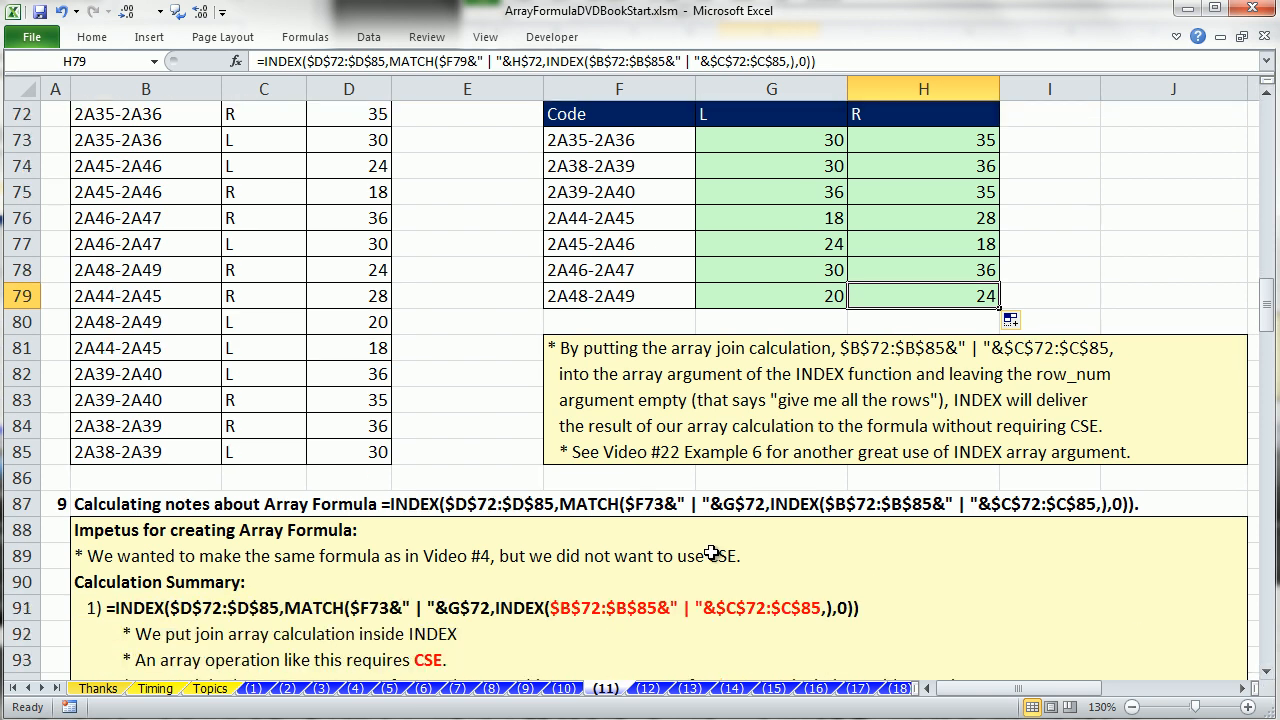
left_click(1267, 677)
left_click_drag(1267, 677, 1267, 677)
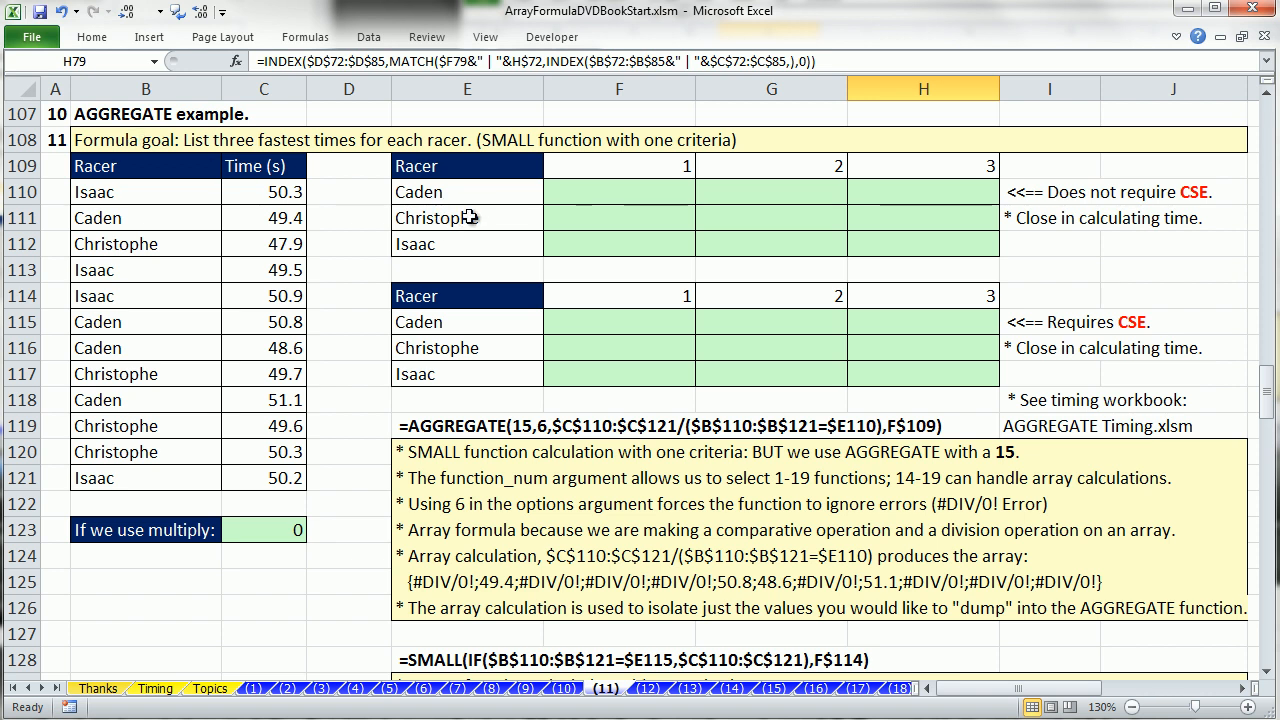
left_click(556, 194)
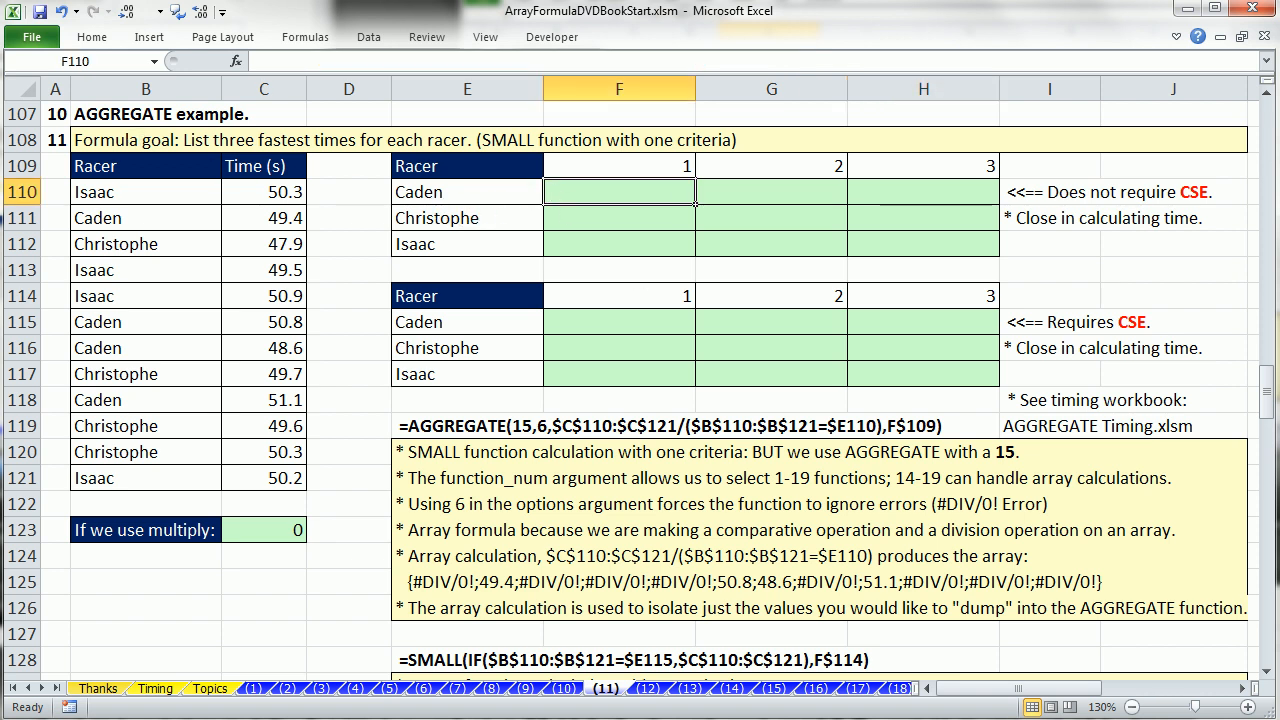
type("=ag")
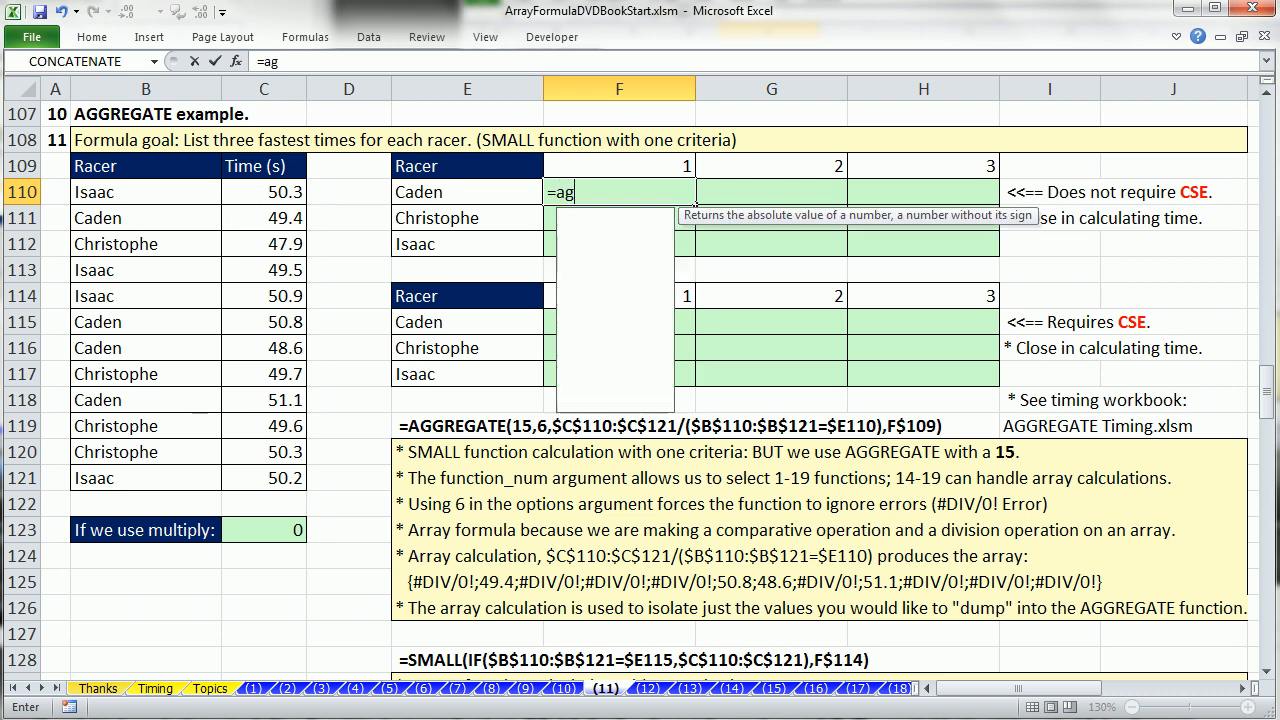
key("Tab")
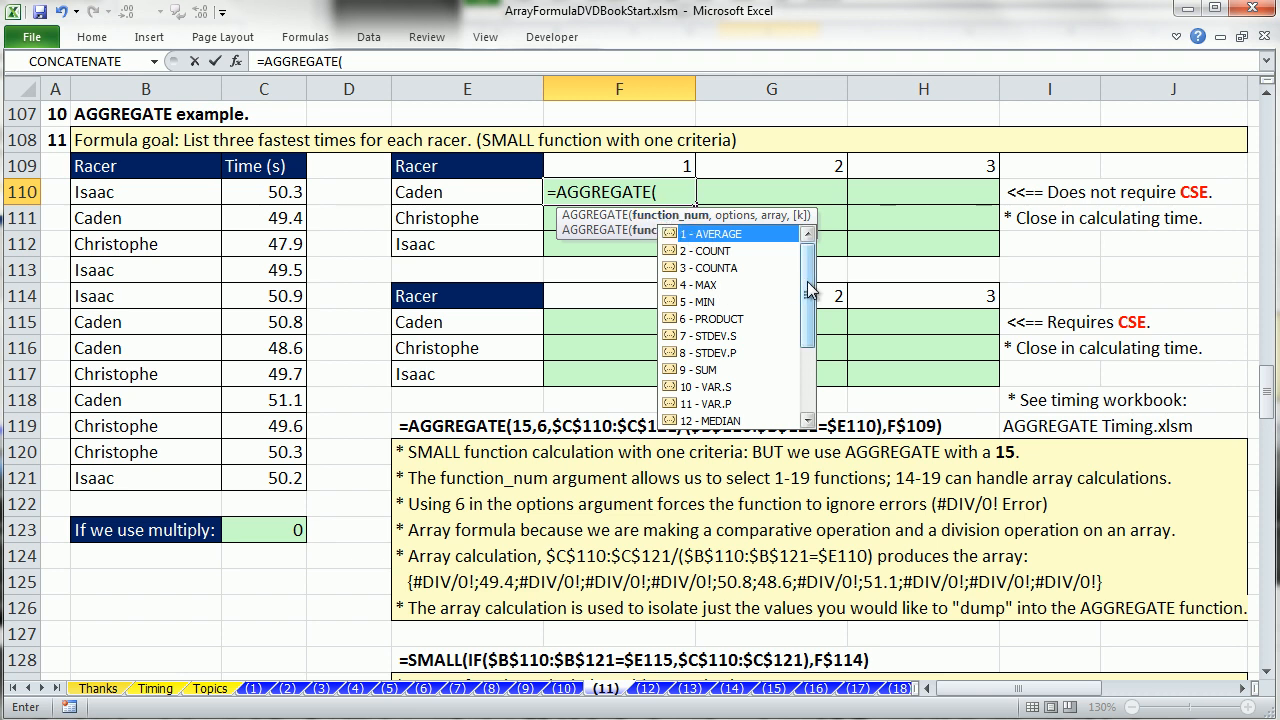
left_click_drag(810, 289, 809, 352)
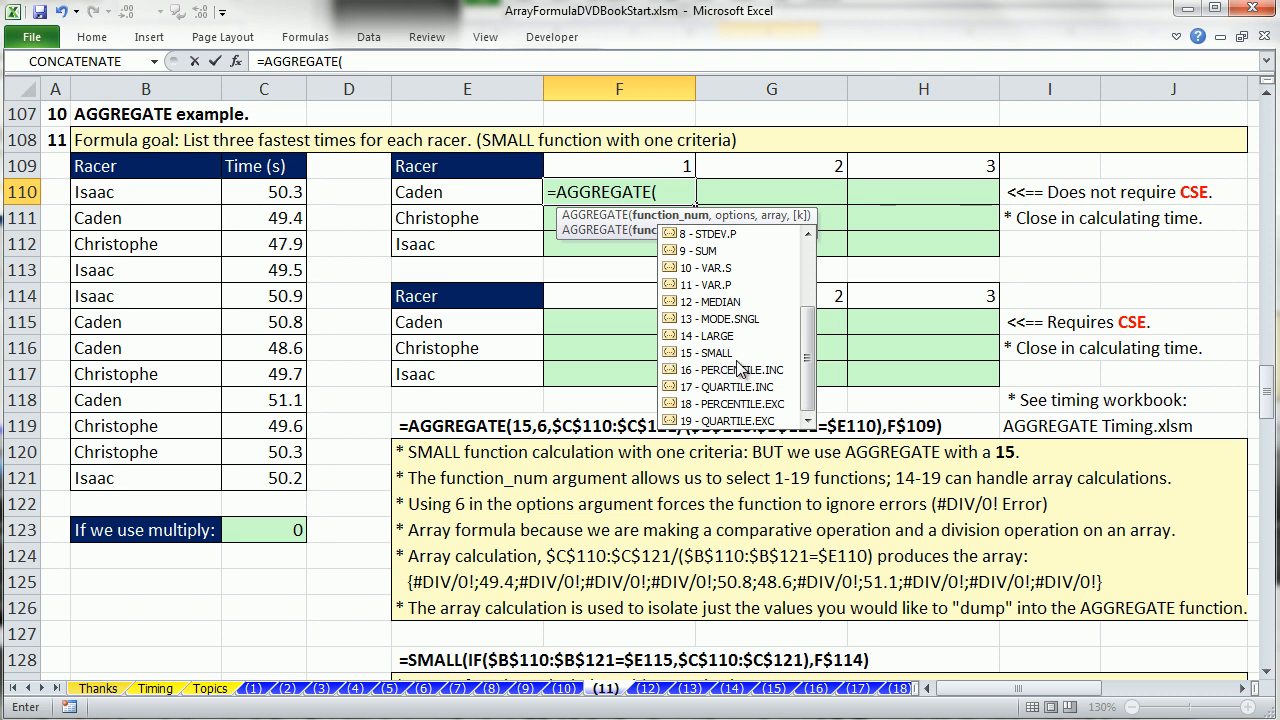
key("Escape")
key("Escape")
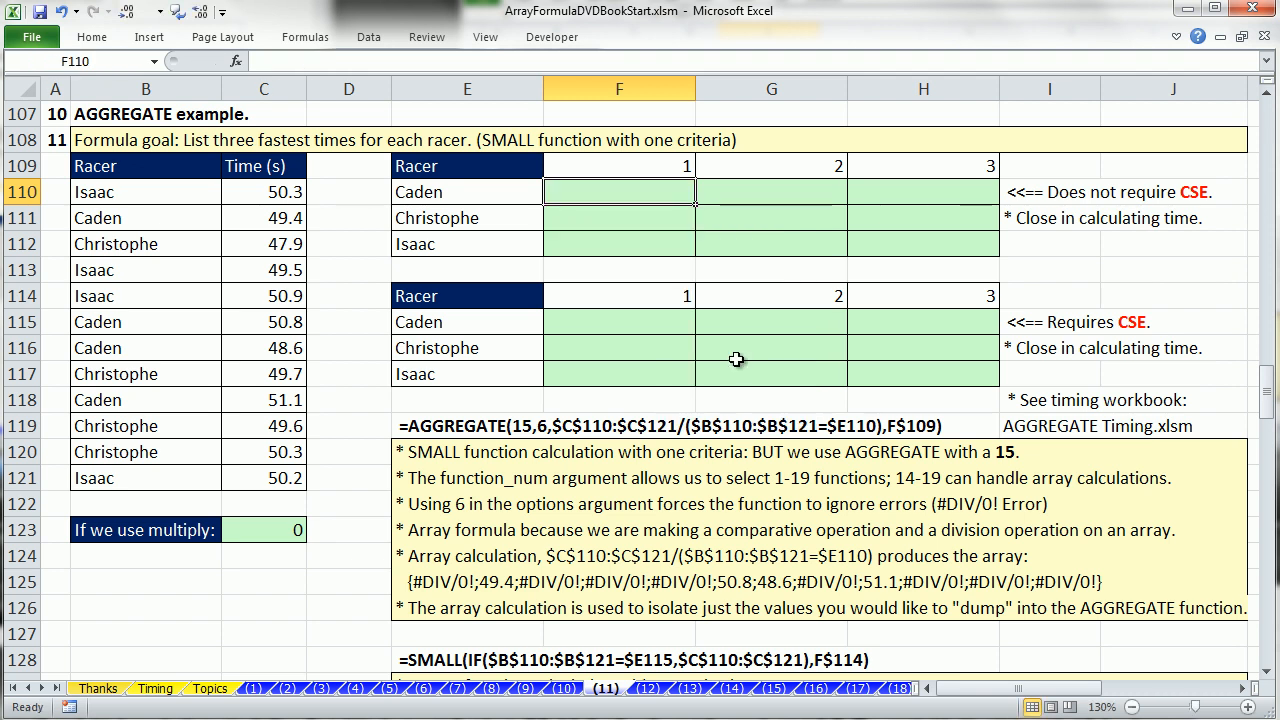
Examine the racer and time data in B110:C121 and the cells of the results table that requires CSE.
left_click(606, 318)
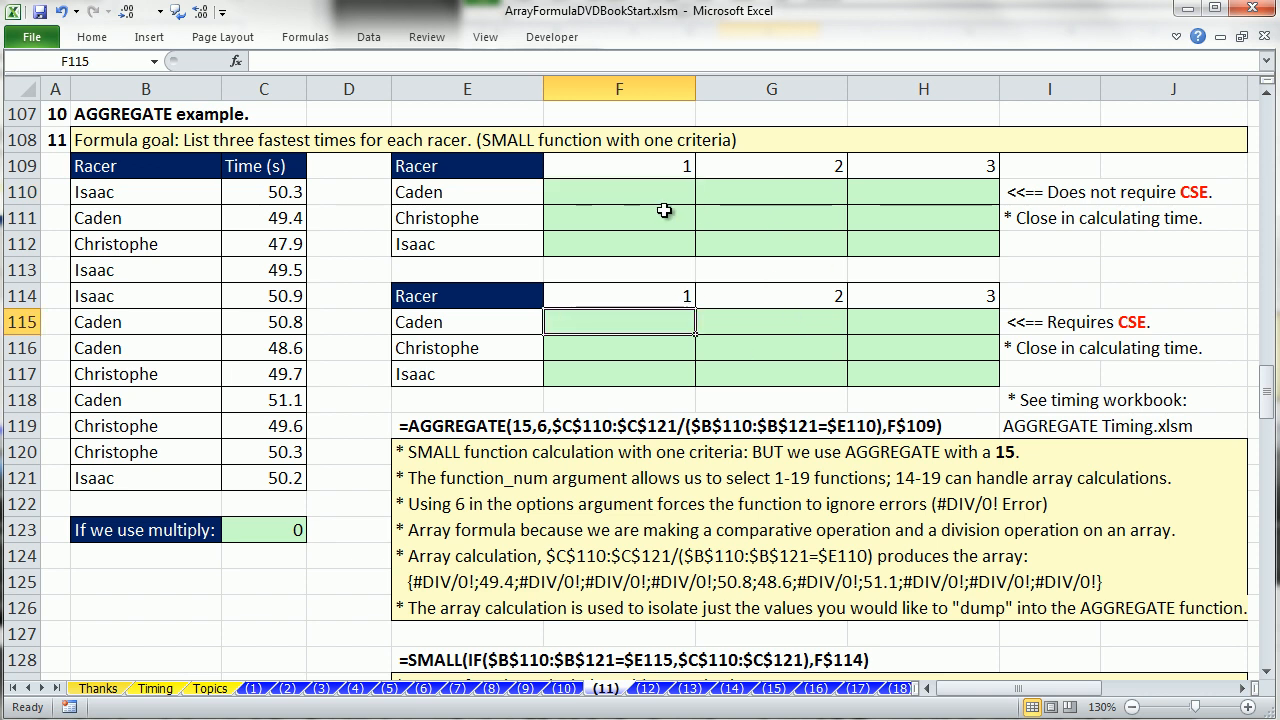
left_click_drag(163, 193, 252, 470)
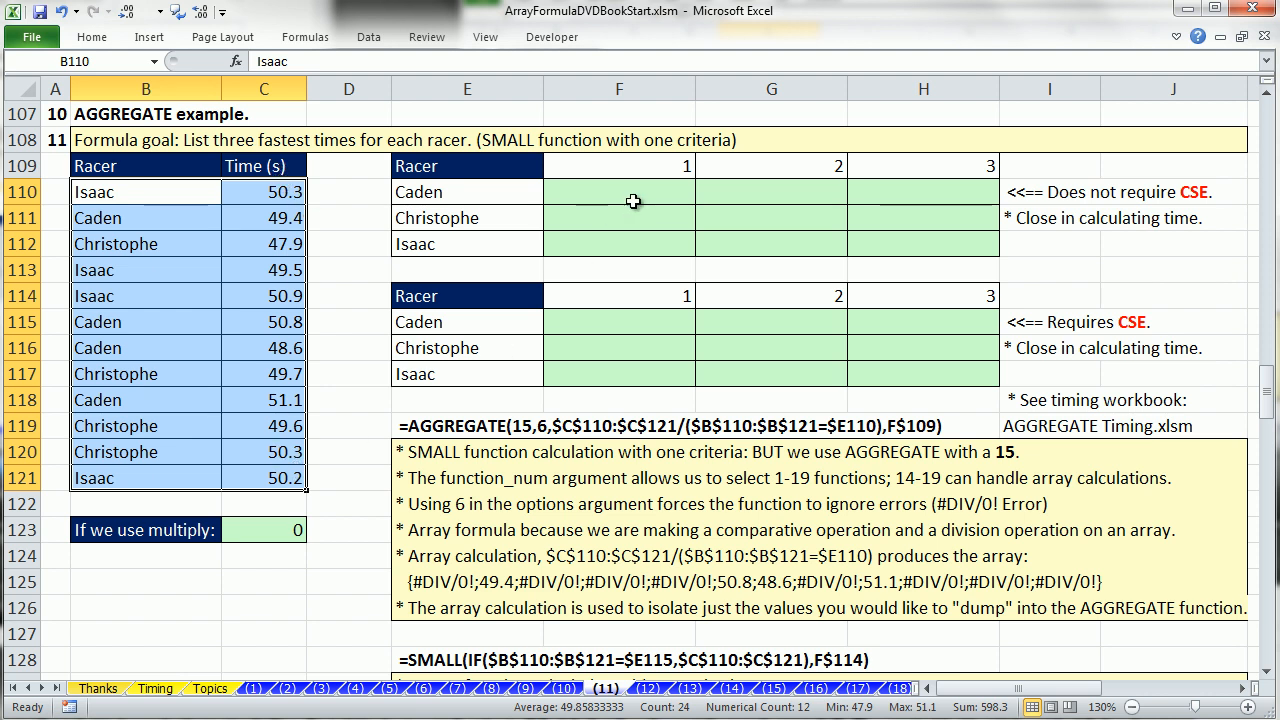
left_click(620, 320)
left_click(740, 320)
left_click(868, 318)
left_click(523, 345)
left_click(512, 372)
Begin a SMALL formula in F115 of the table requiring CSE, with an IF function nested as its array argument.
left_click(572, 323)
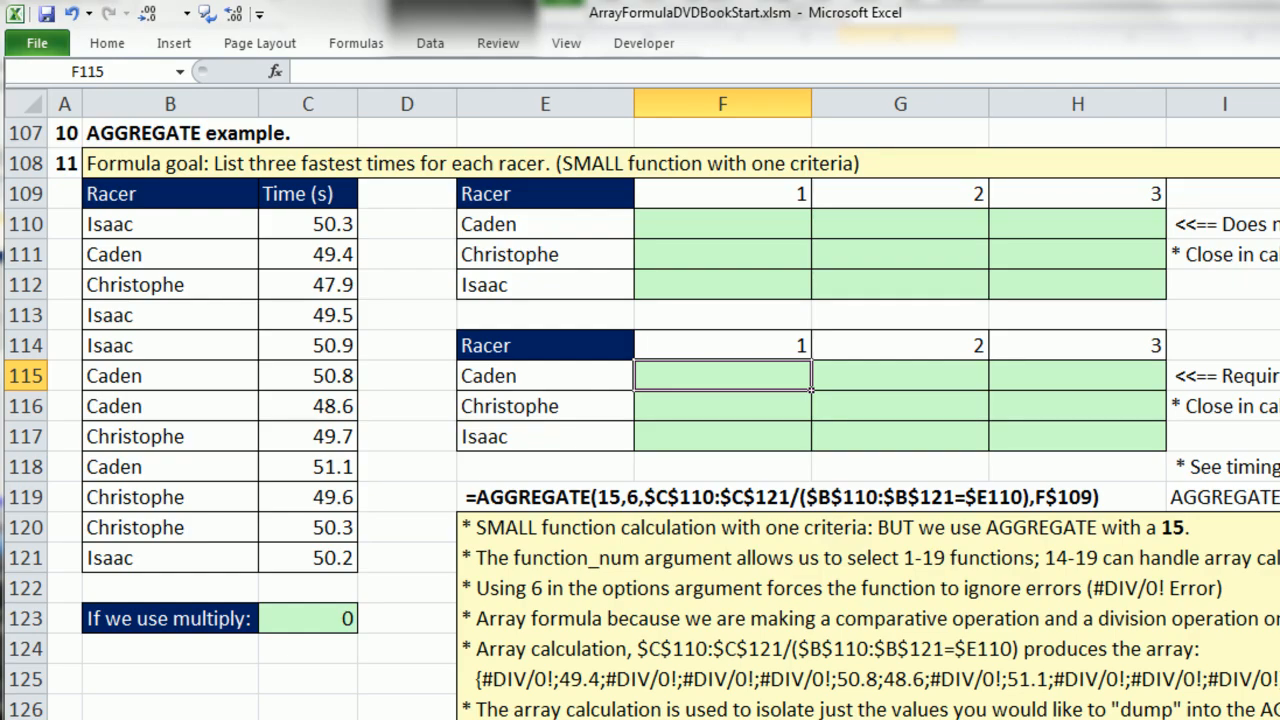
type("=SMALL(")
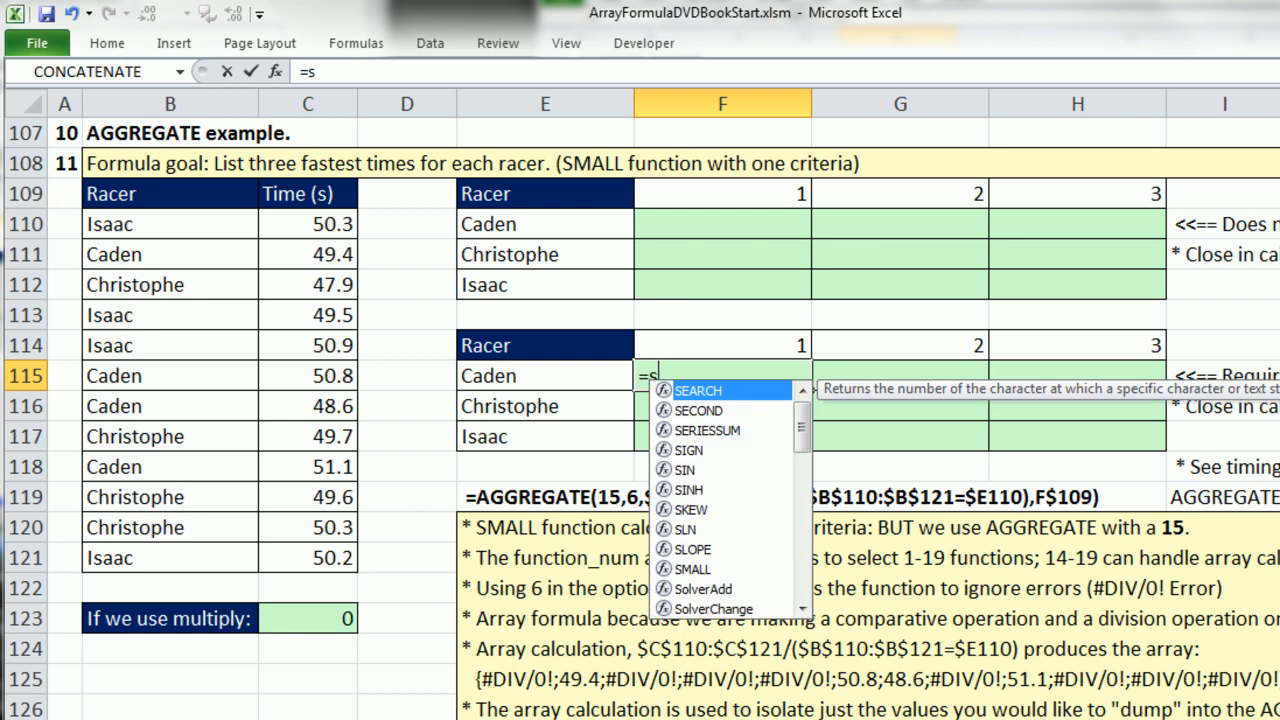
type("IF(")
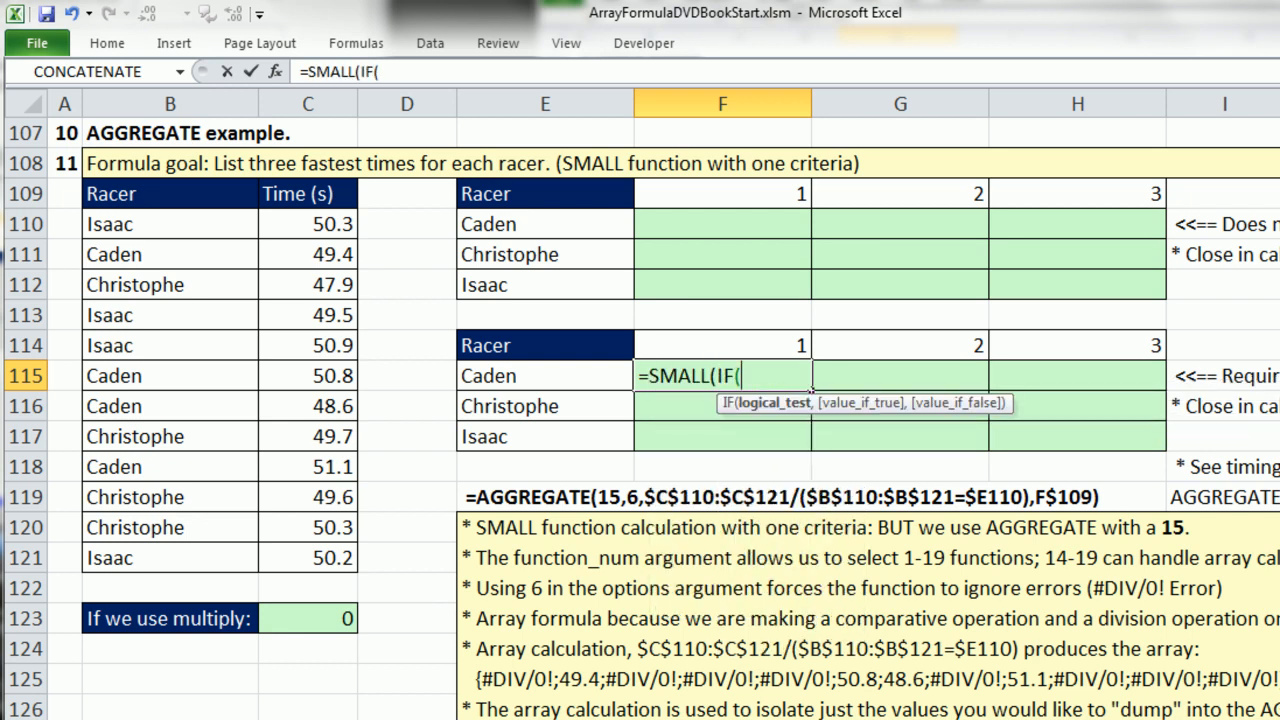
key("BackSpace")
key("BackSpace")
key("BackSpace")
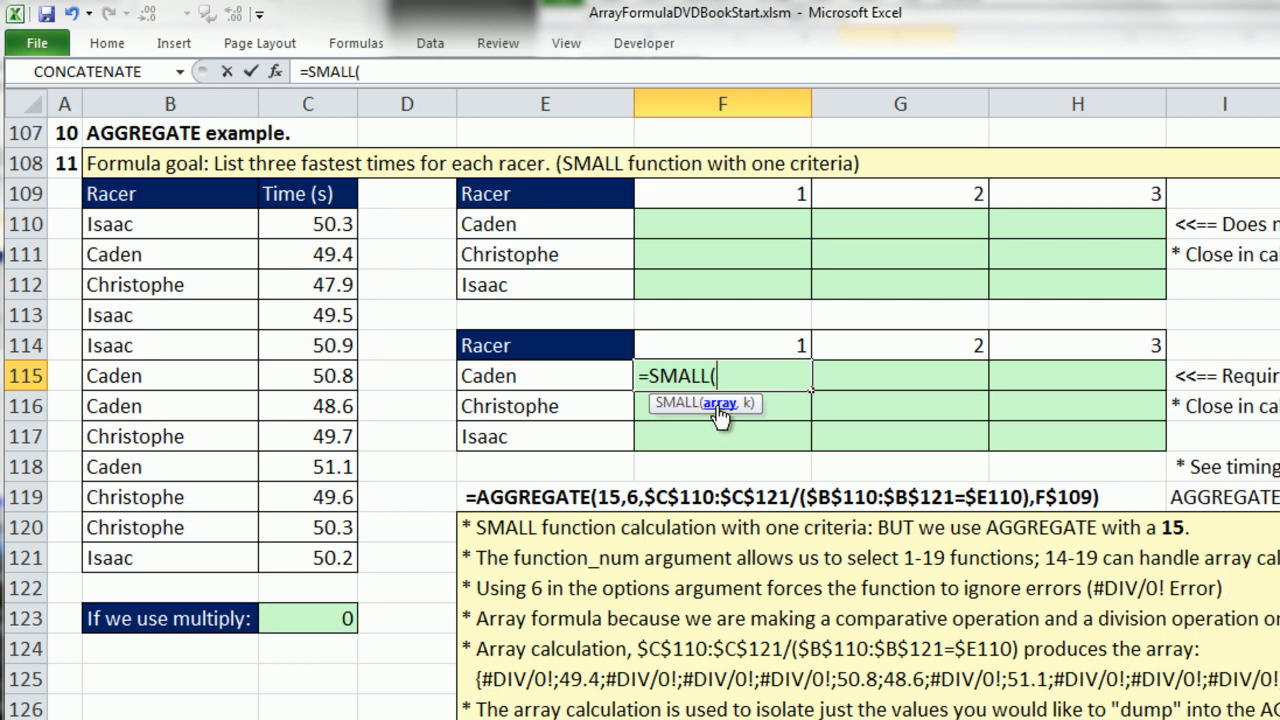
type("IF(")
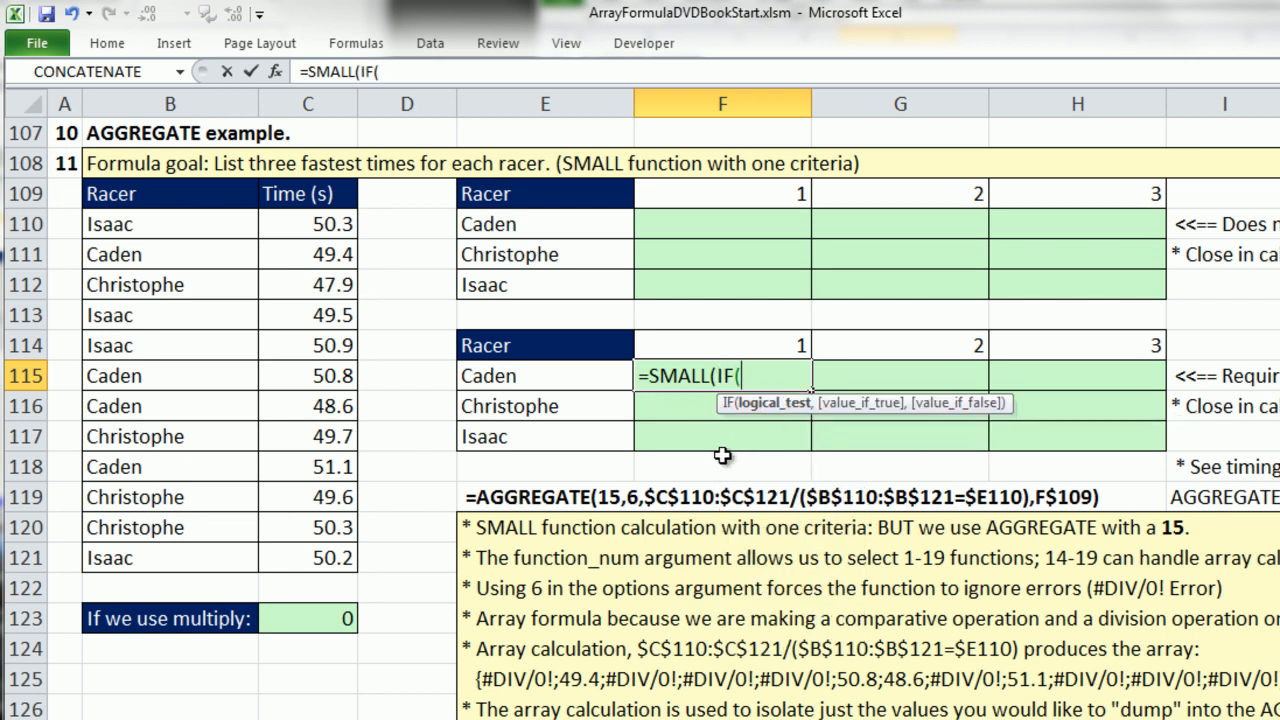
Set the IF function's logical test in F115 to $B$110:$B$121=$E115, locking only the column of the racer cell.
left_click_drag(134, 218, 165, 555)
key("F4")
type("=")
left_click(474, 380)
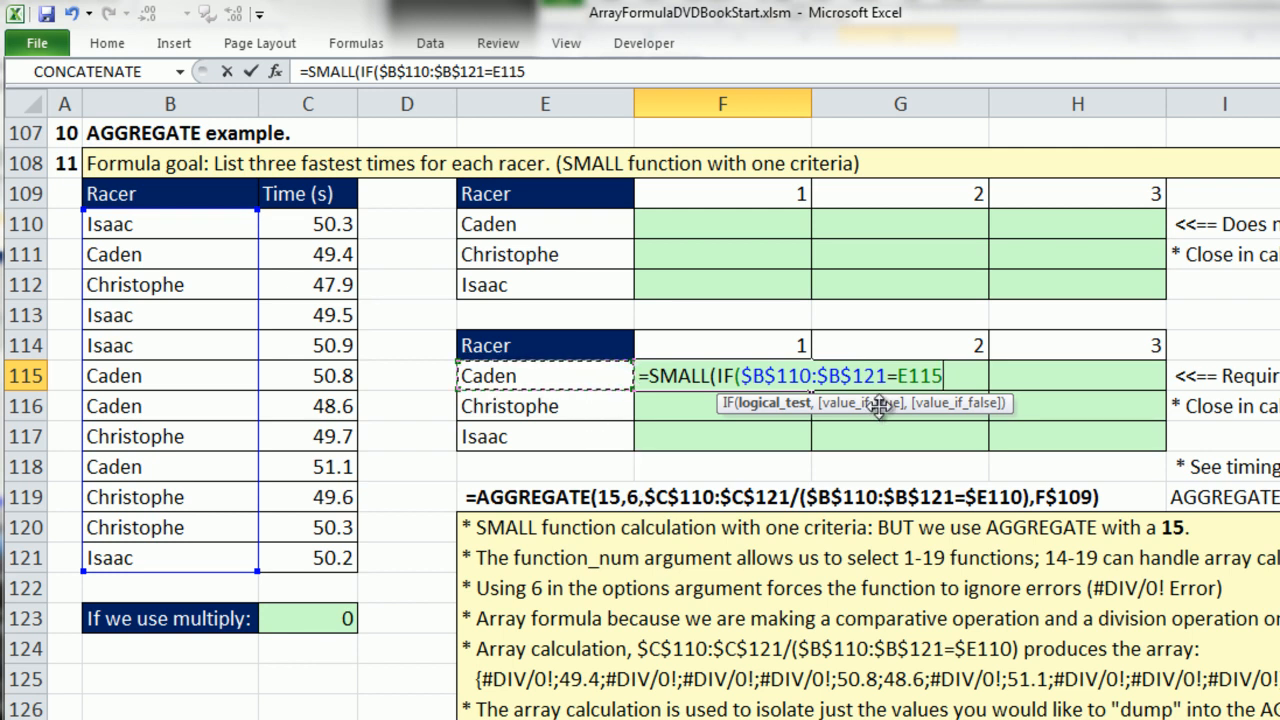
key("F4")
key("F4")
key("F4")
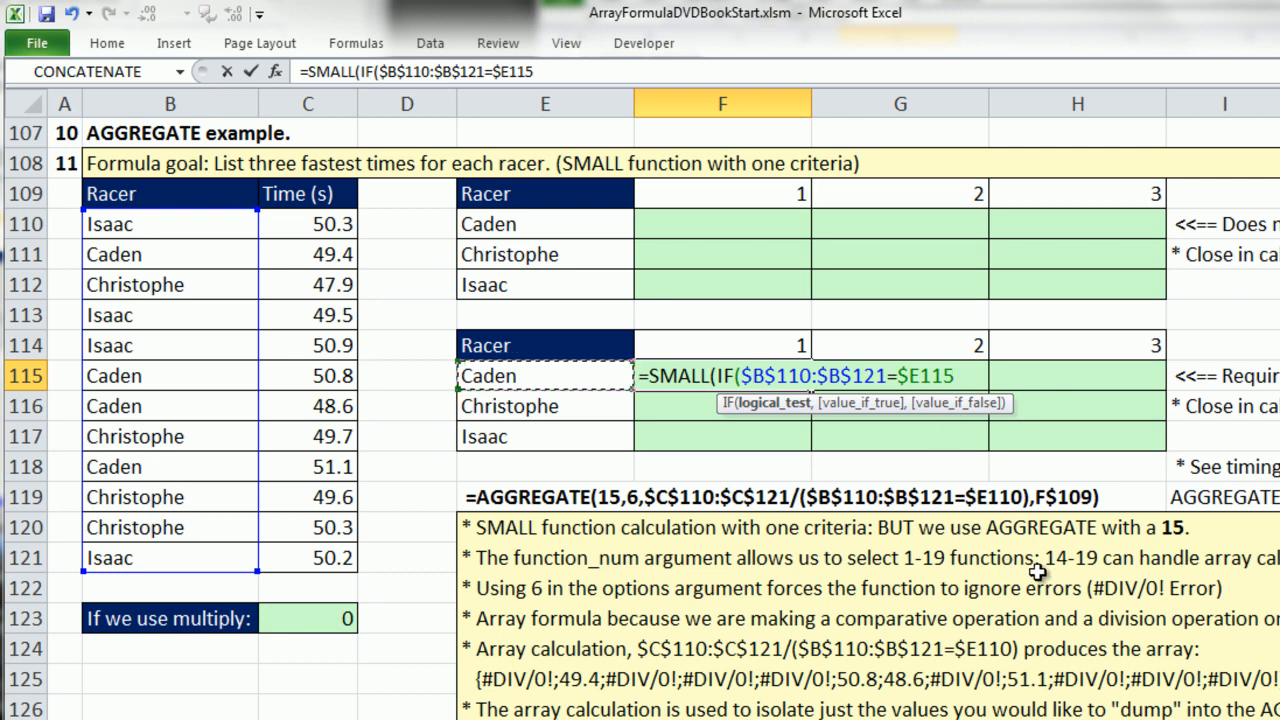
Set the IF function's value_if_true in F115 to the times in $C$110:$C$121 and close the IF function.
type(",")
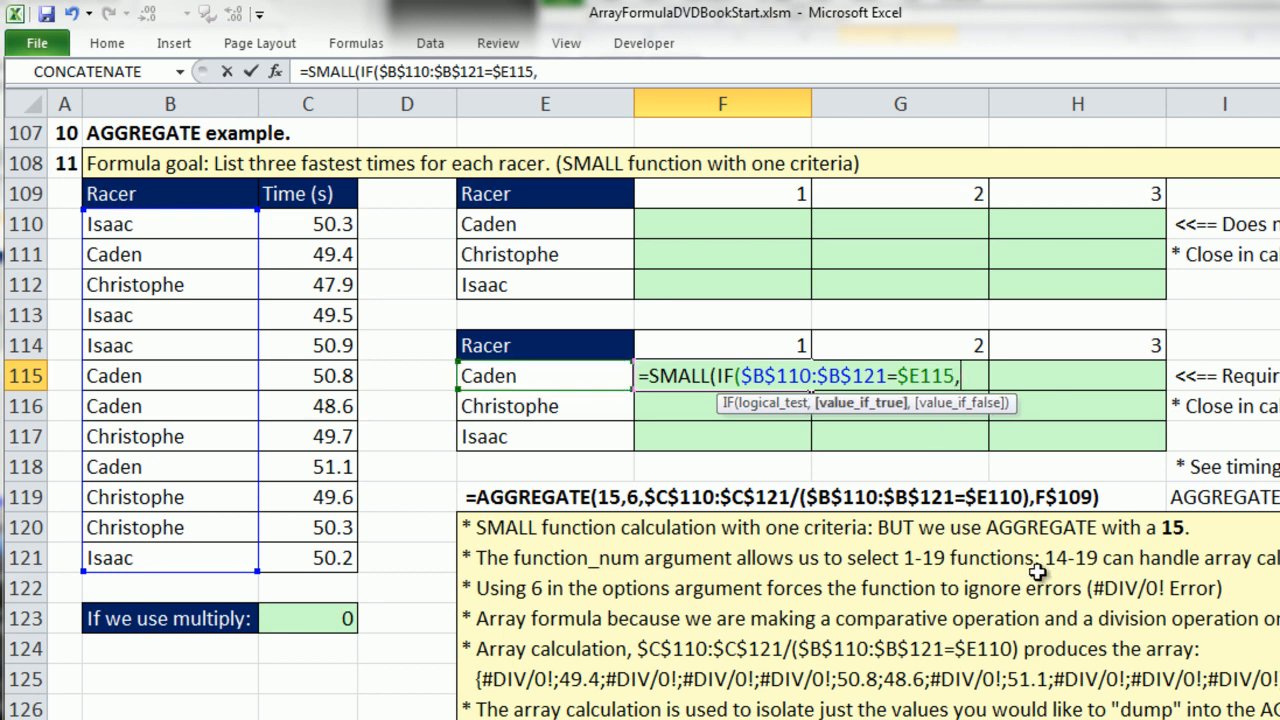
left_click_drag(297, 229, 372, 553)
key("F4")
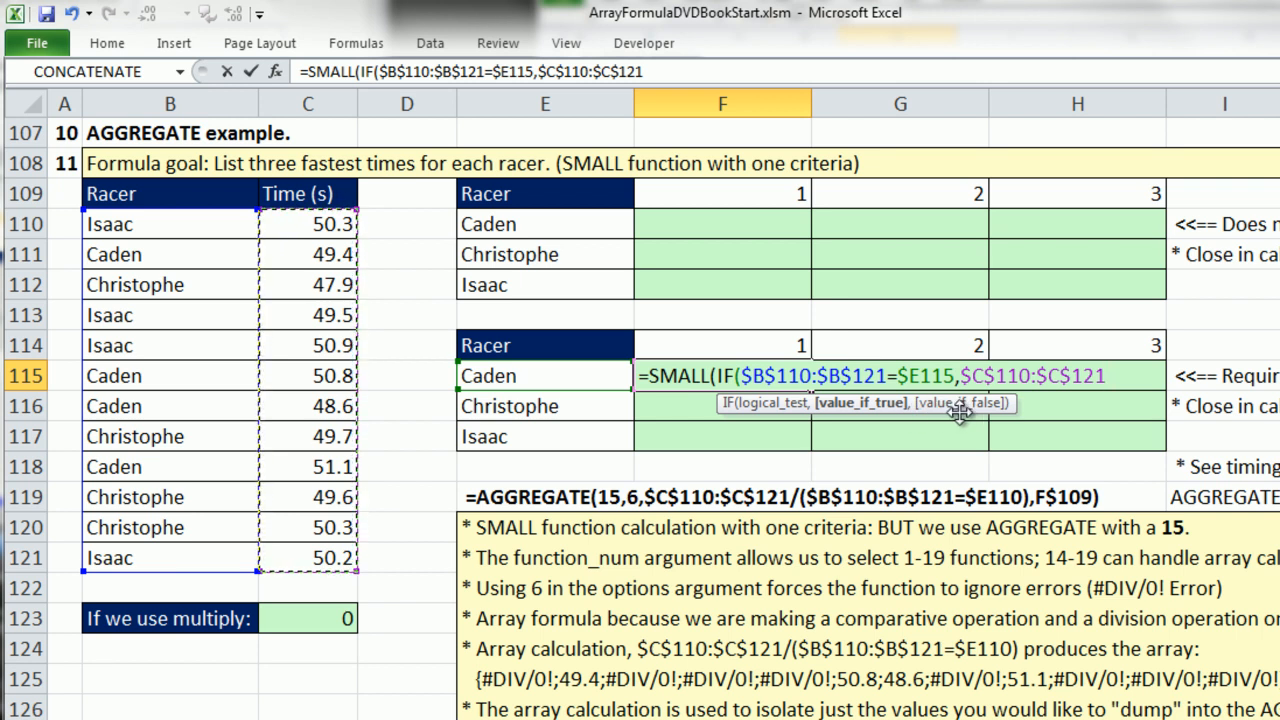
type(")")
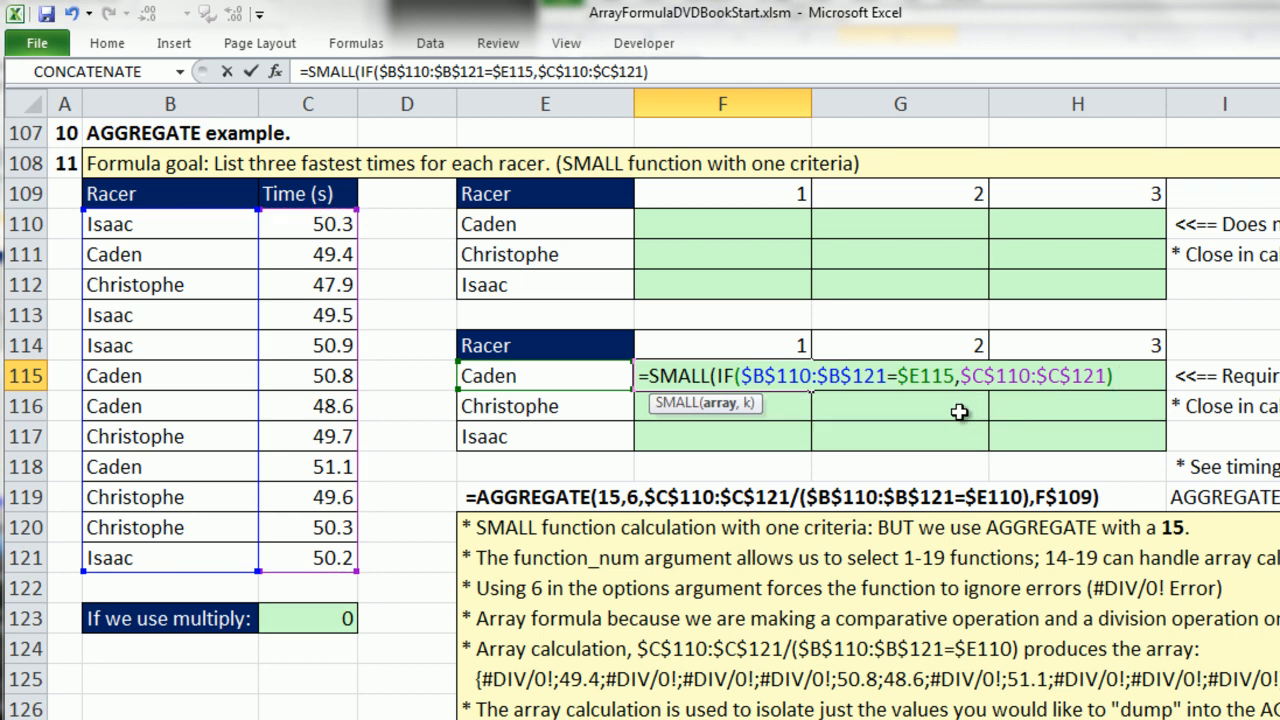
Evaluate SMALL's array argument within the F115 formula to inspect its values, and undo the evaluation.
left_click(719, 405)
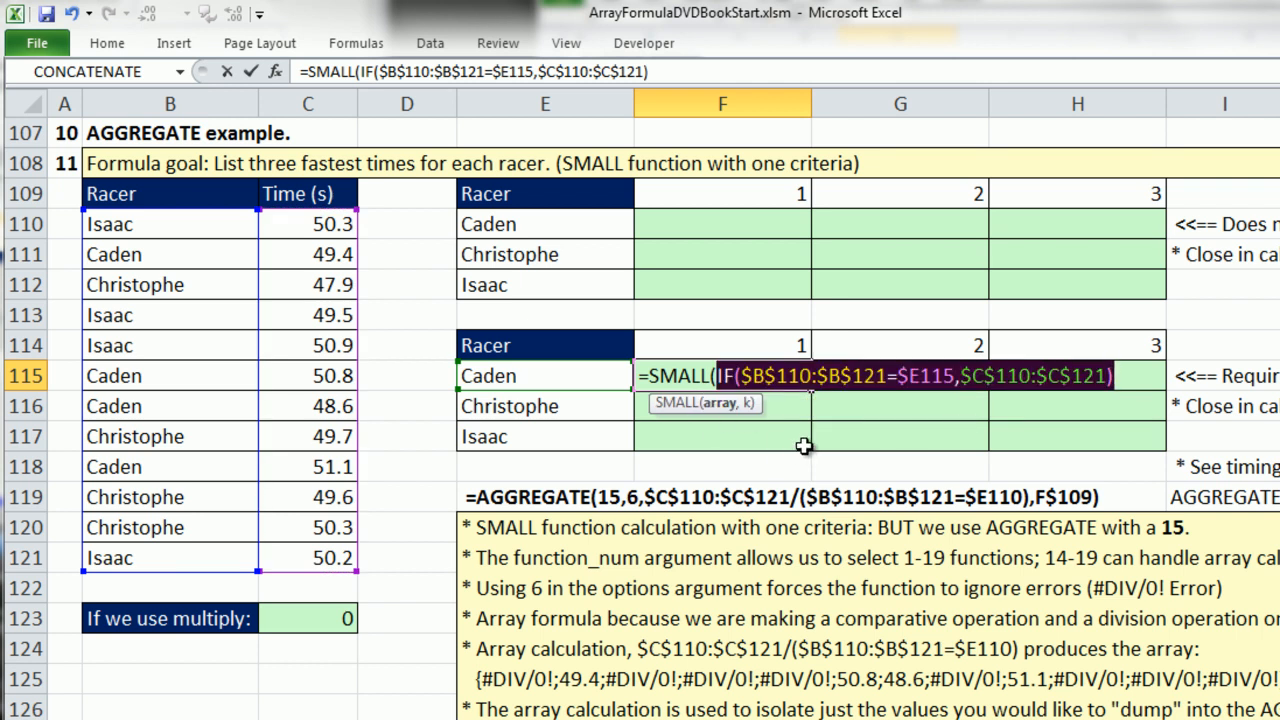
key("F9")
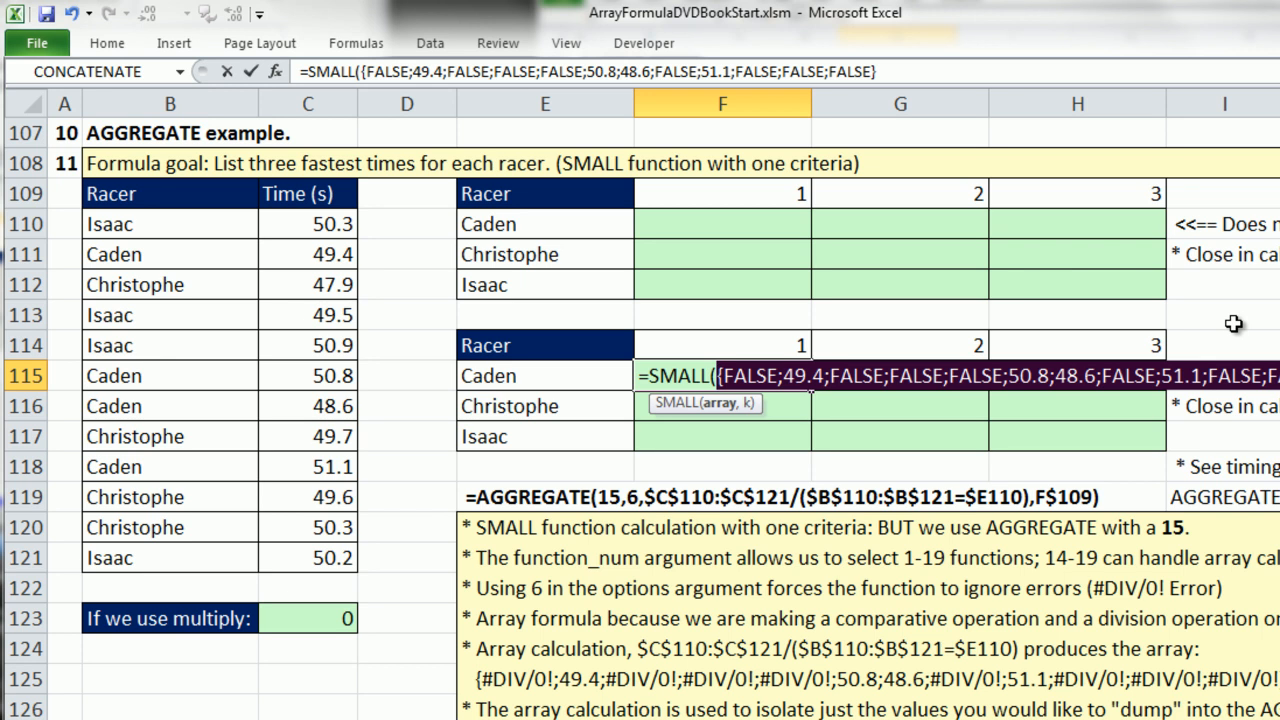
key("ctrl+z")
left_click(1119, 377)
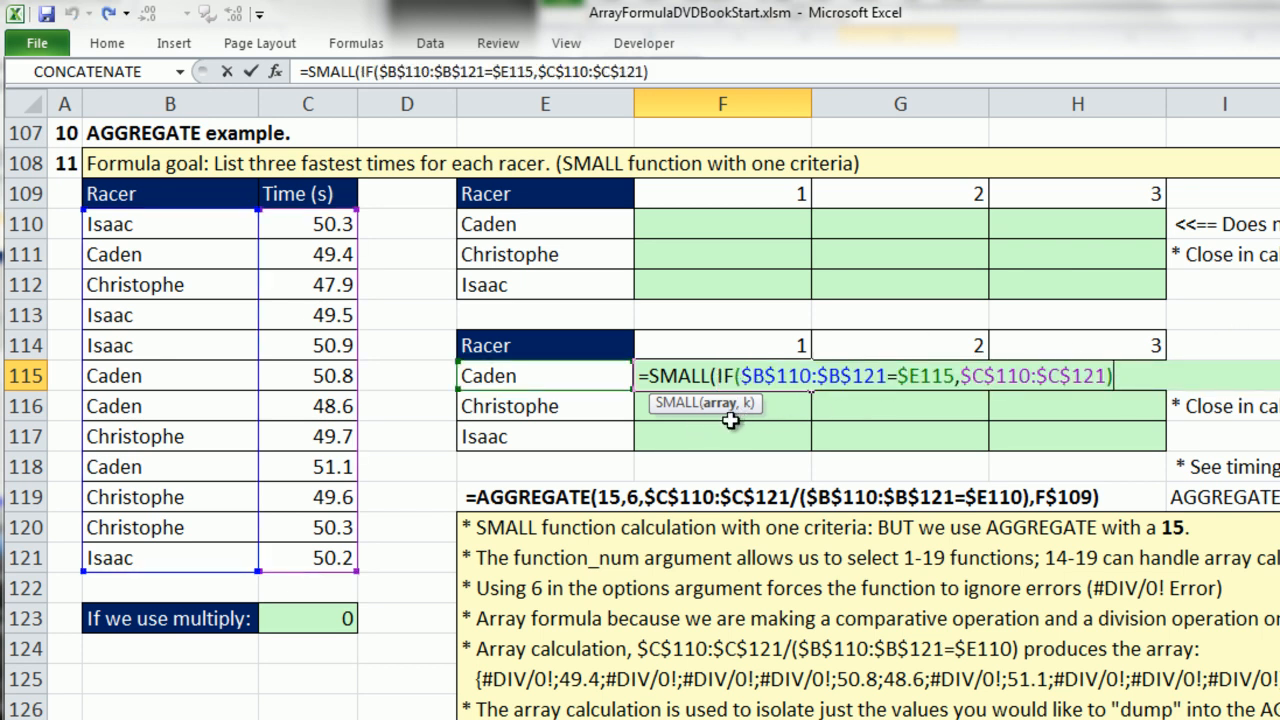
Set SMALL's k argument in F115 to F$114, locking only the row, and close the formula.
type(",")
left_click(718, 340)
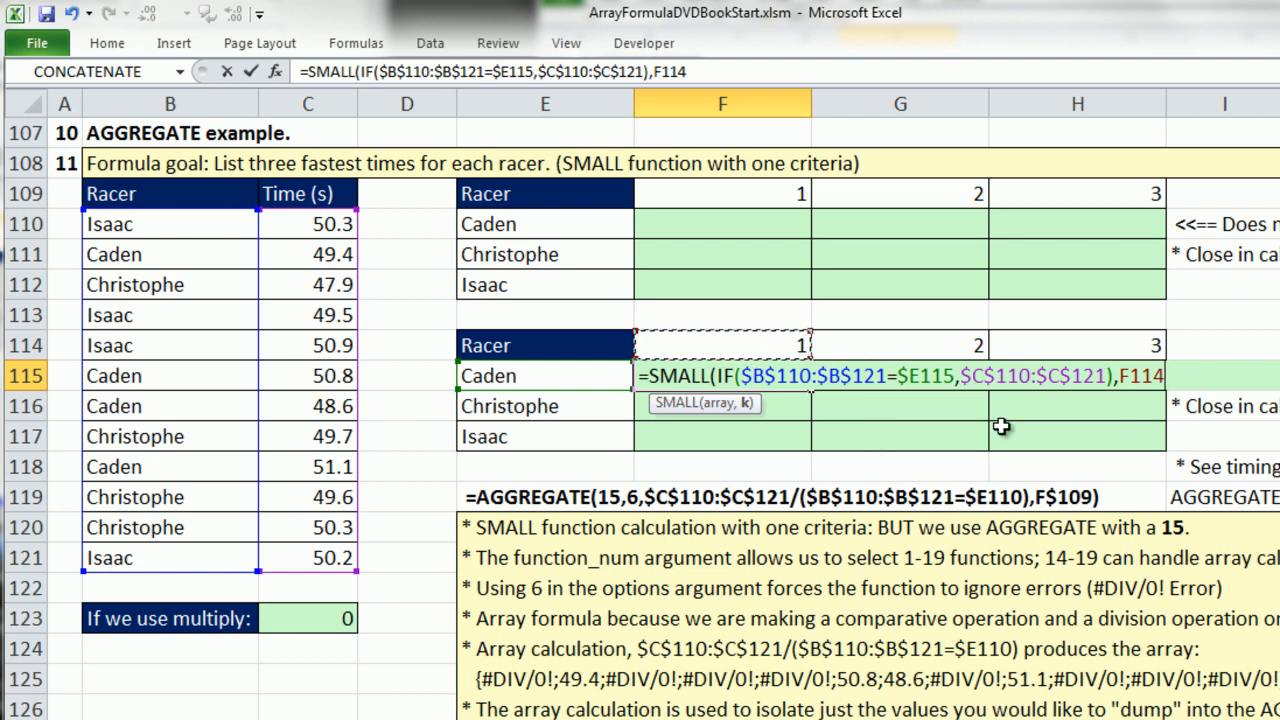
key("F4")
key("F4")
type(")")
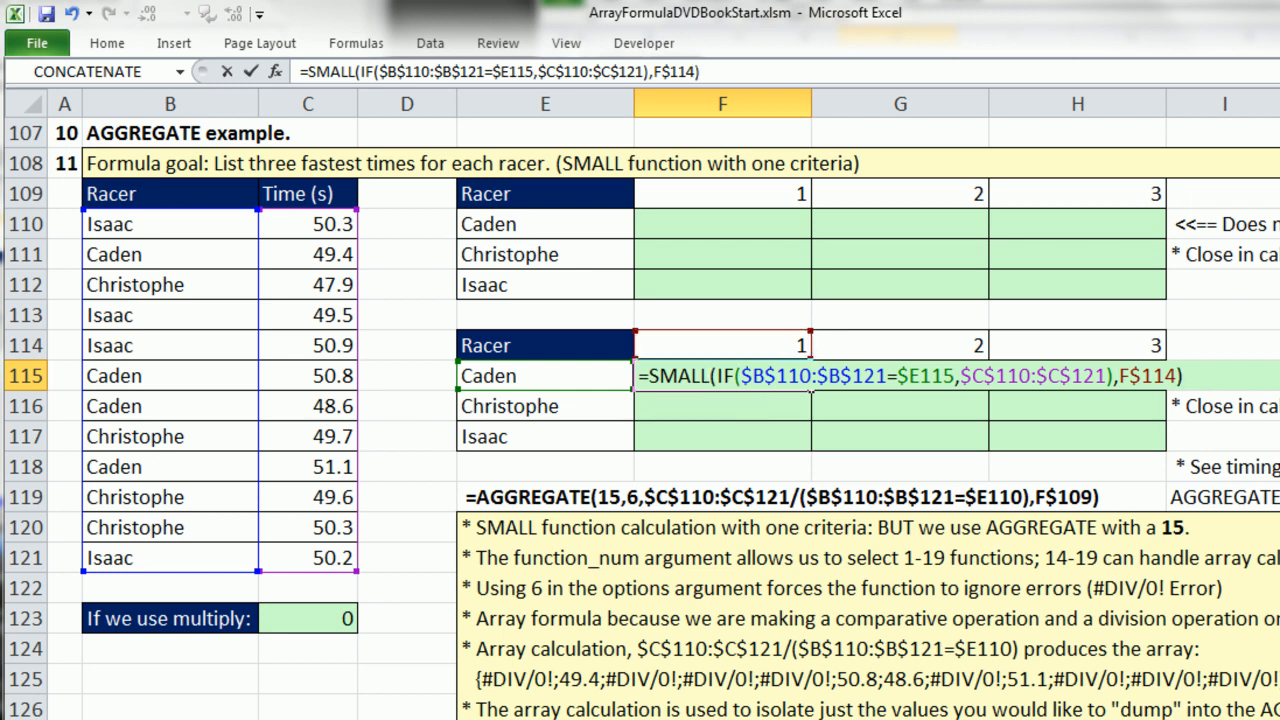
Try entering F115's formula as a regular formula and copy it across to H115.
key("Return")
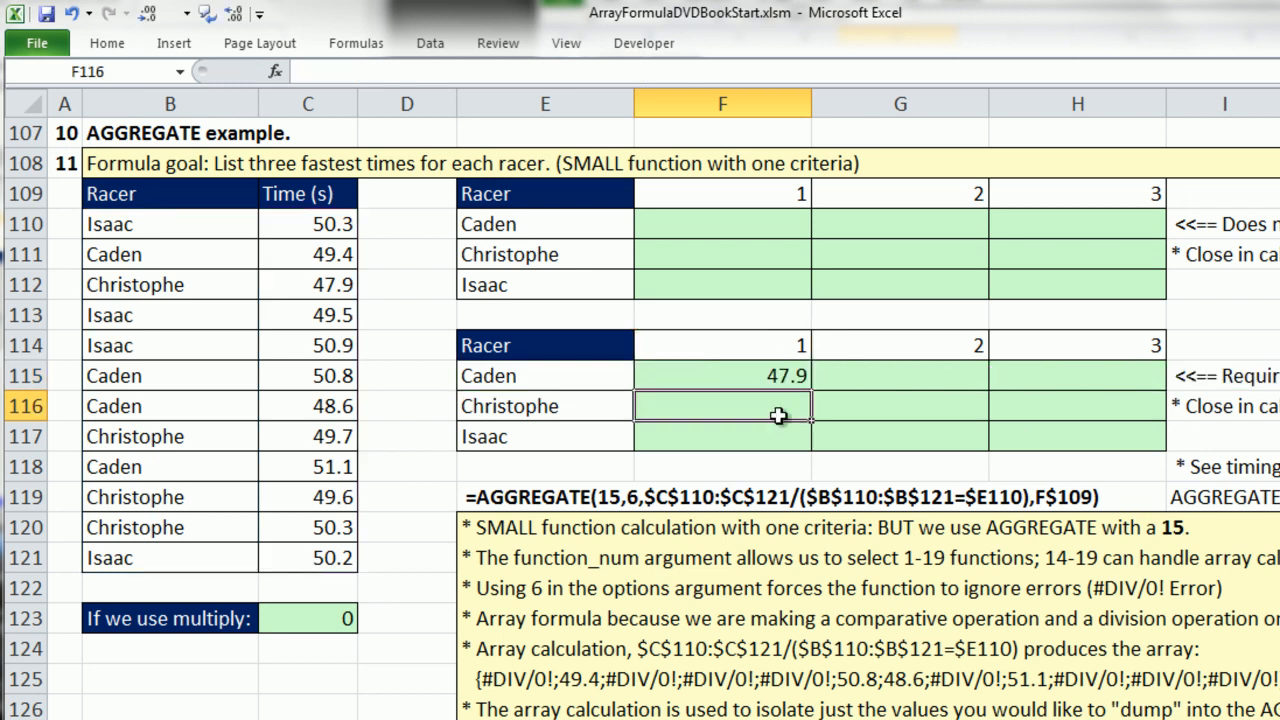
left_click(729, 380)
left_click_drag(815, 392, 1085, 390)
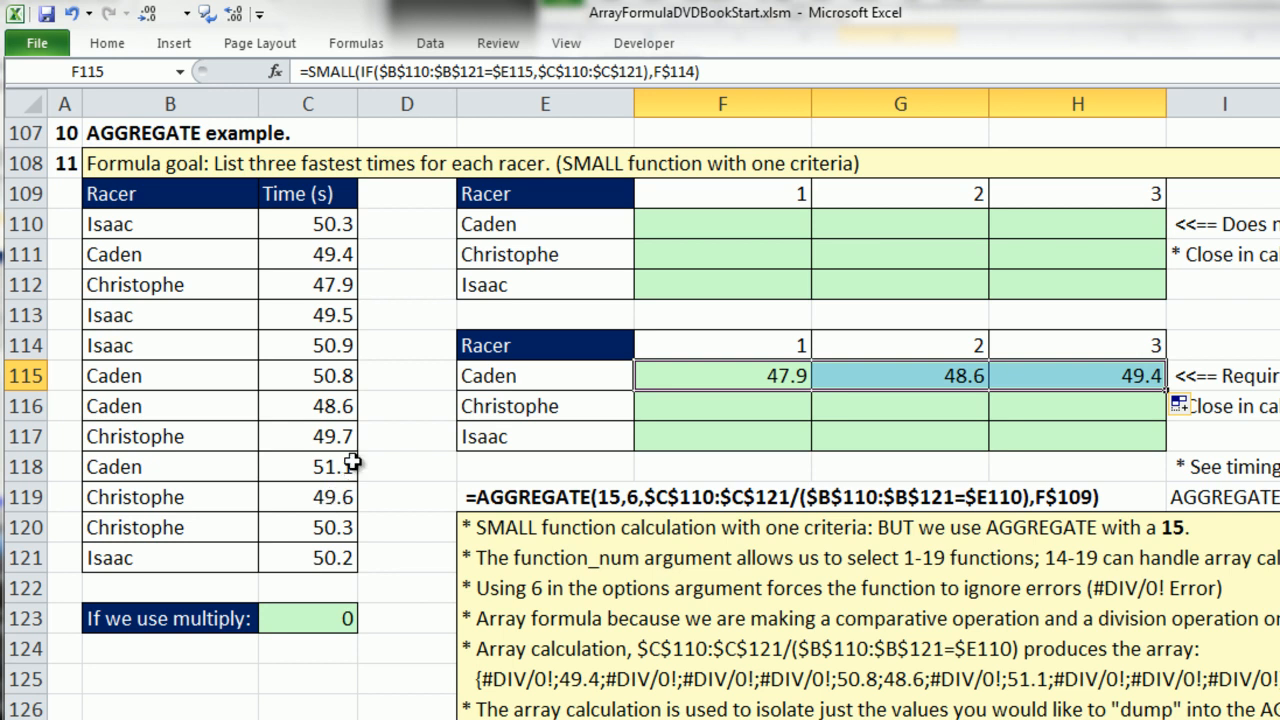
Re-enter the SMALL/IF formula in F115 as an array formula.
double_click(728, 380)
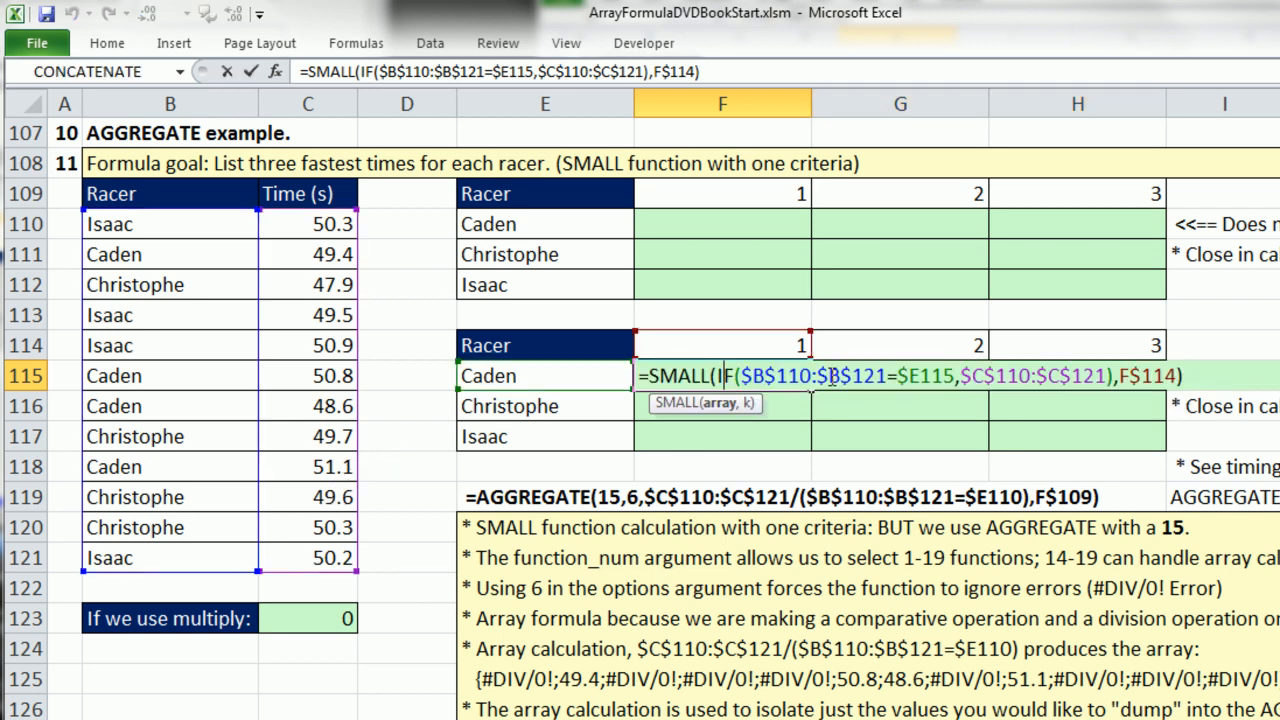
key("ctrl+shift+Return")
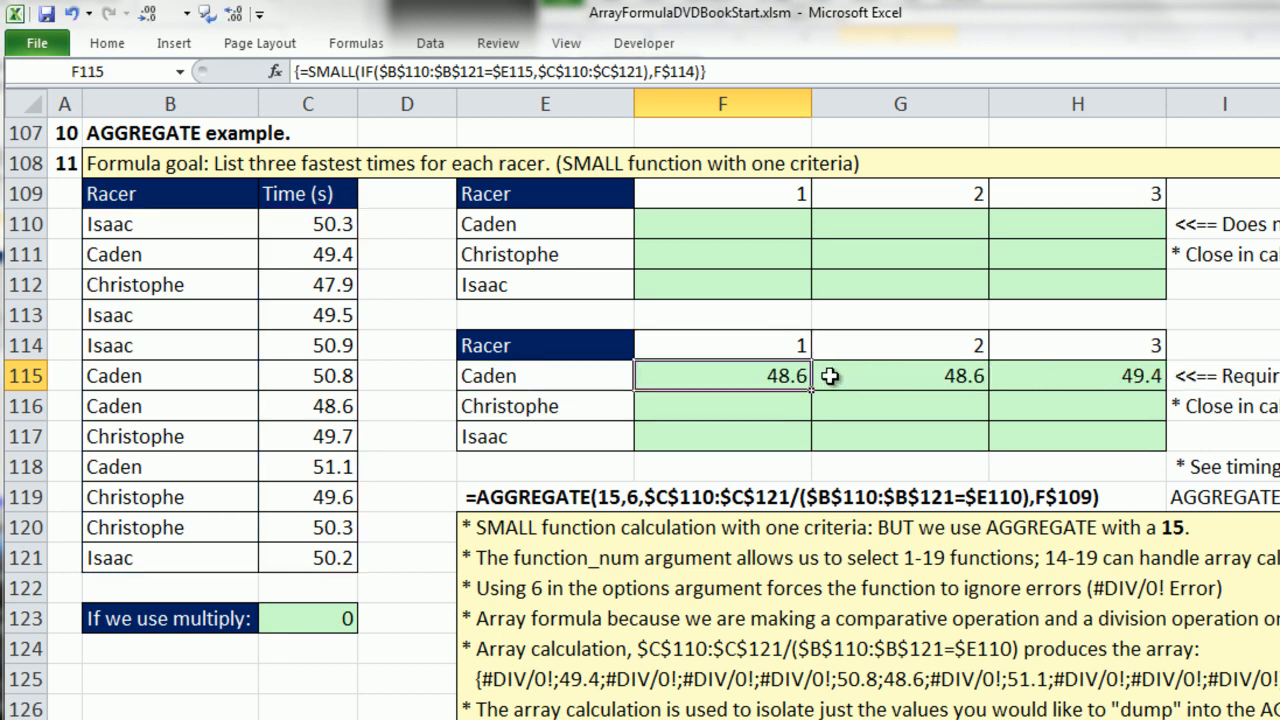
Copy F115's array formula through the results table to H117, and check the cell references in H117.
left_click_drag(812, 394, 1166, 462)
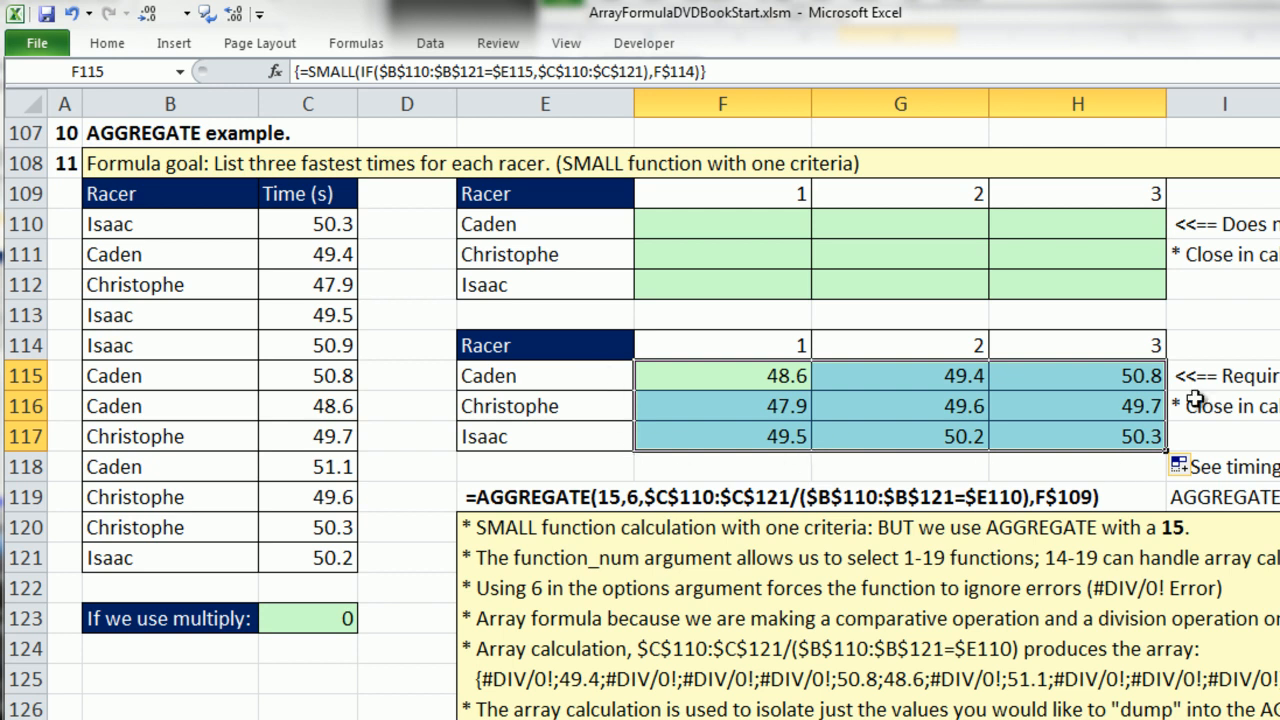
double_click(1030, 428)
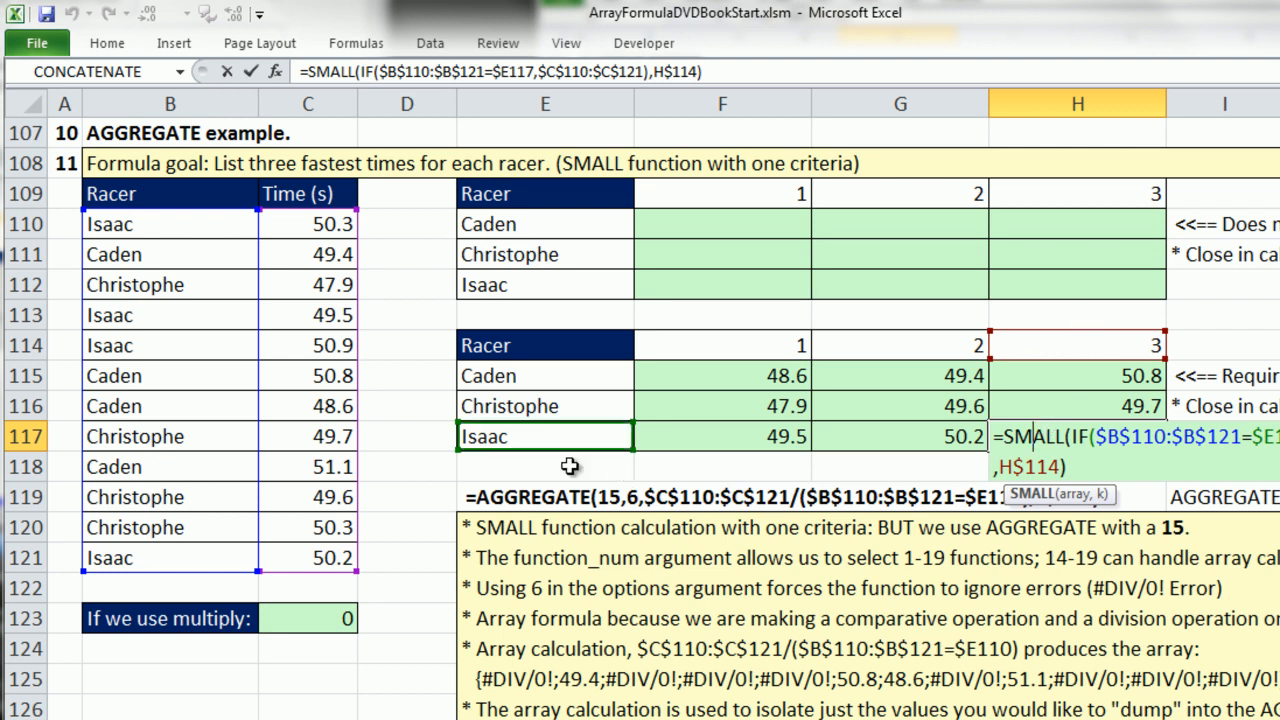
key("ctrl+shift+Return")
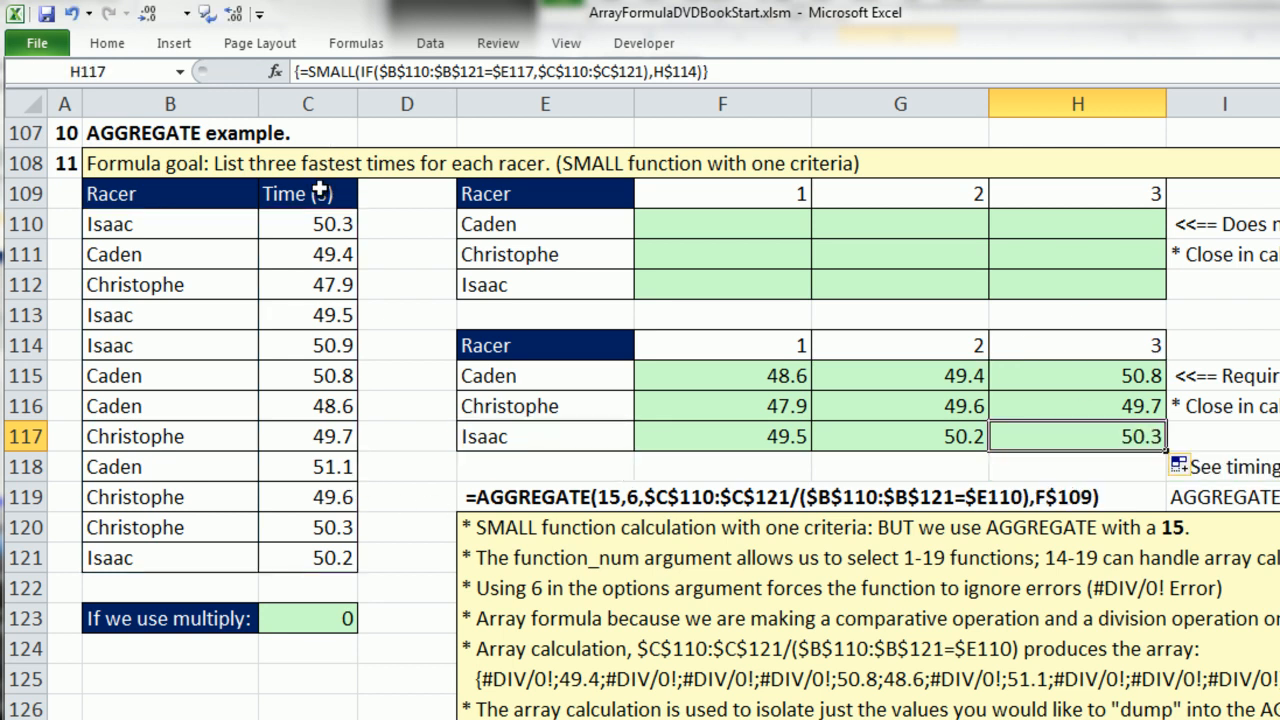
Test the results table by setting the time in C121 to 47.15, and undo the change.
left_click(326, 551)
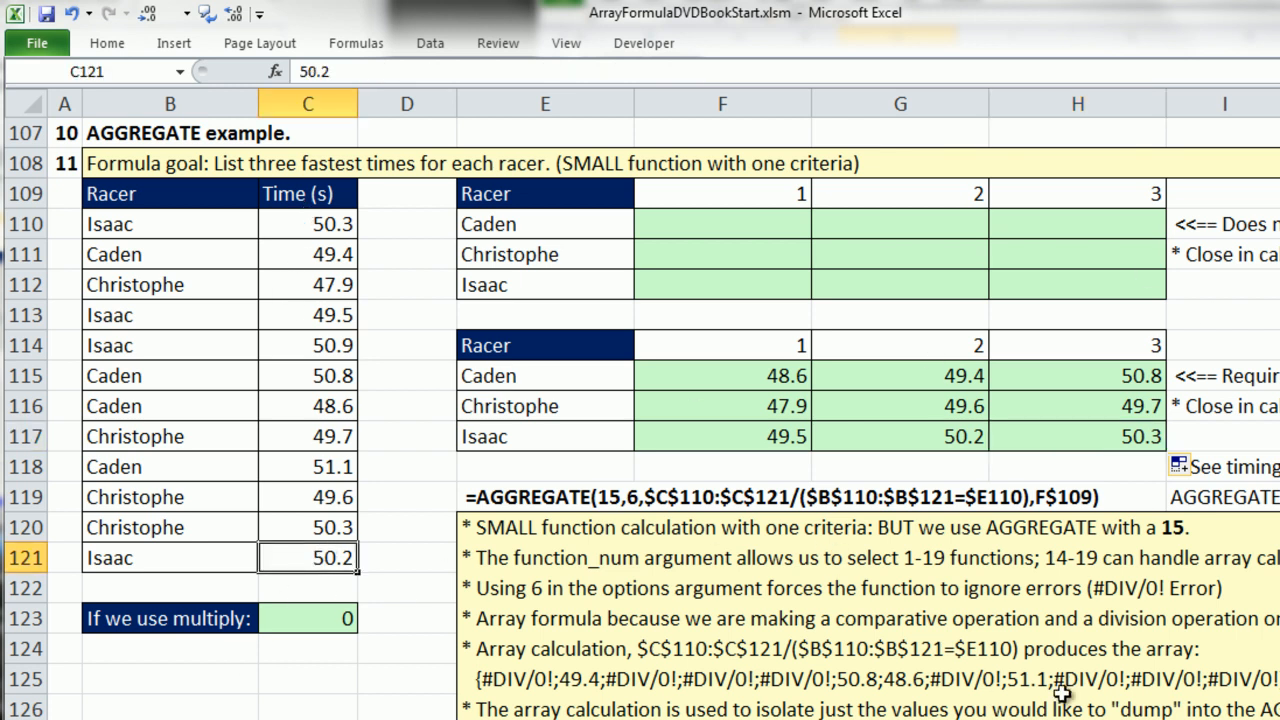
type("47.15")
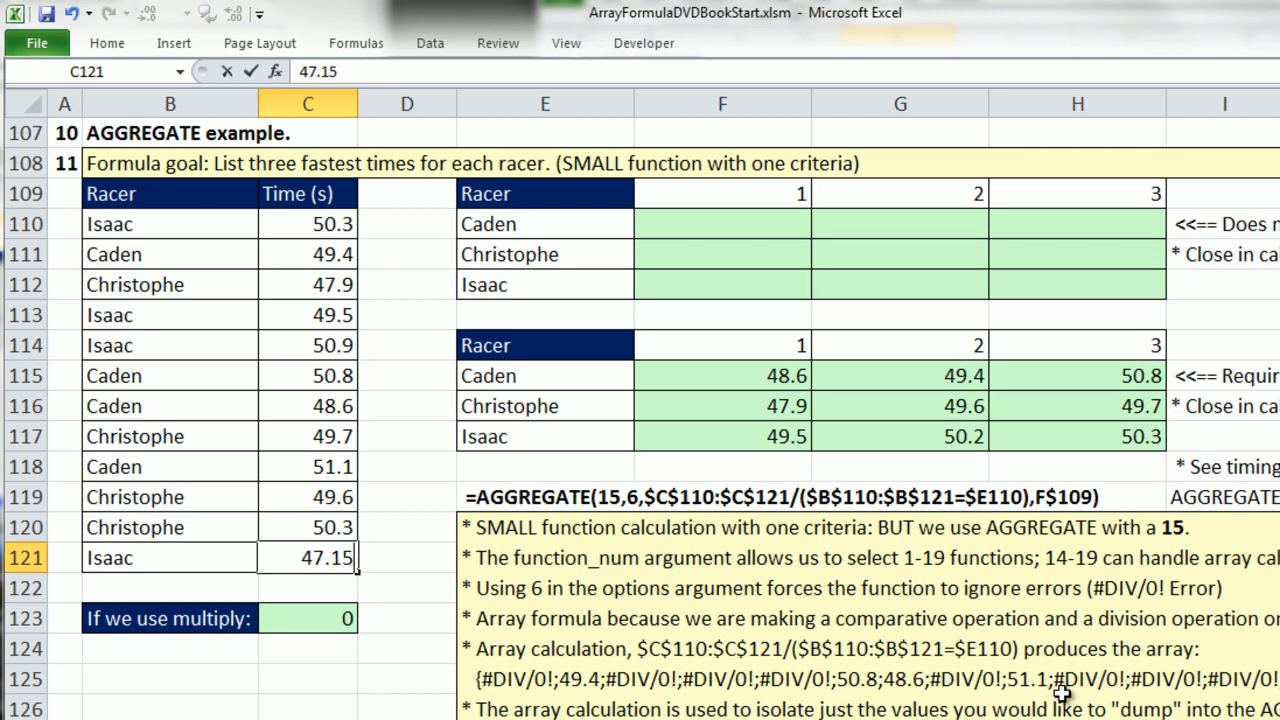
key("ctrl+Return")
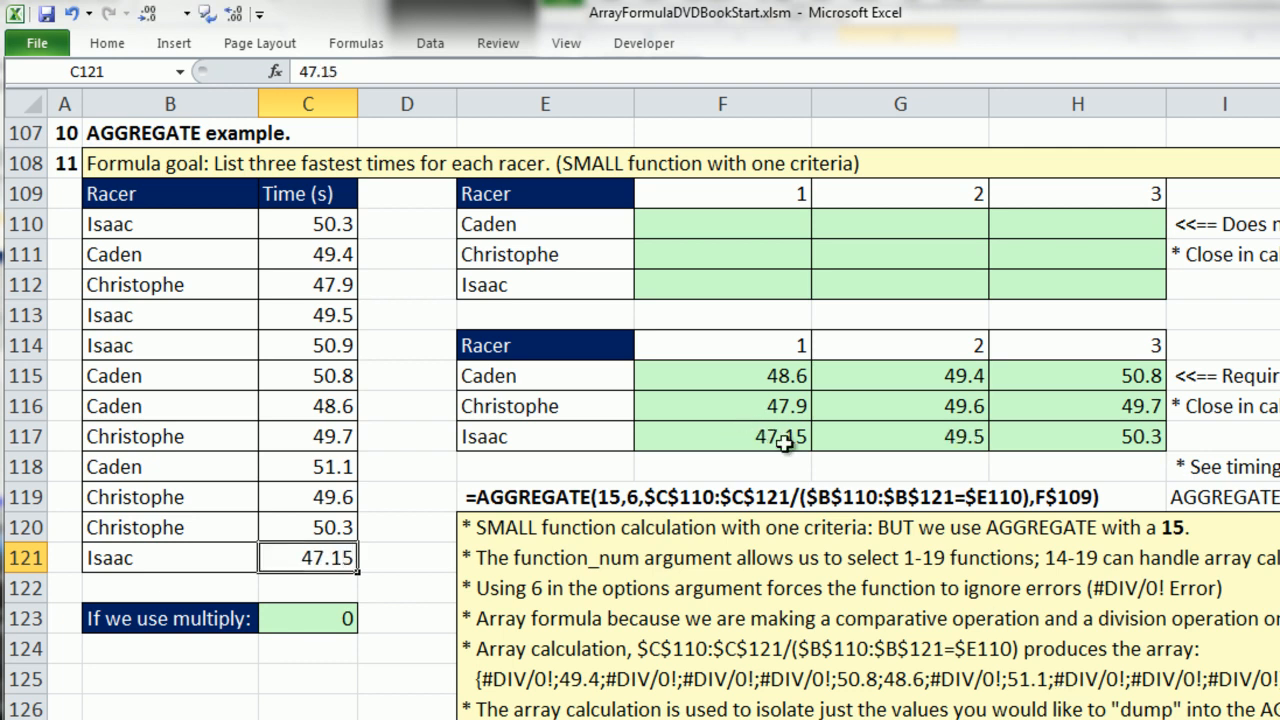
key("ctrl+z")
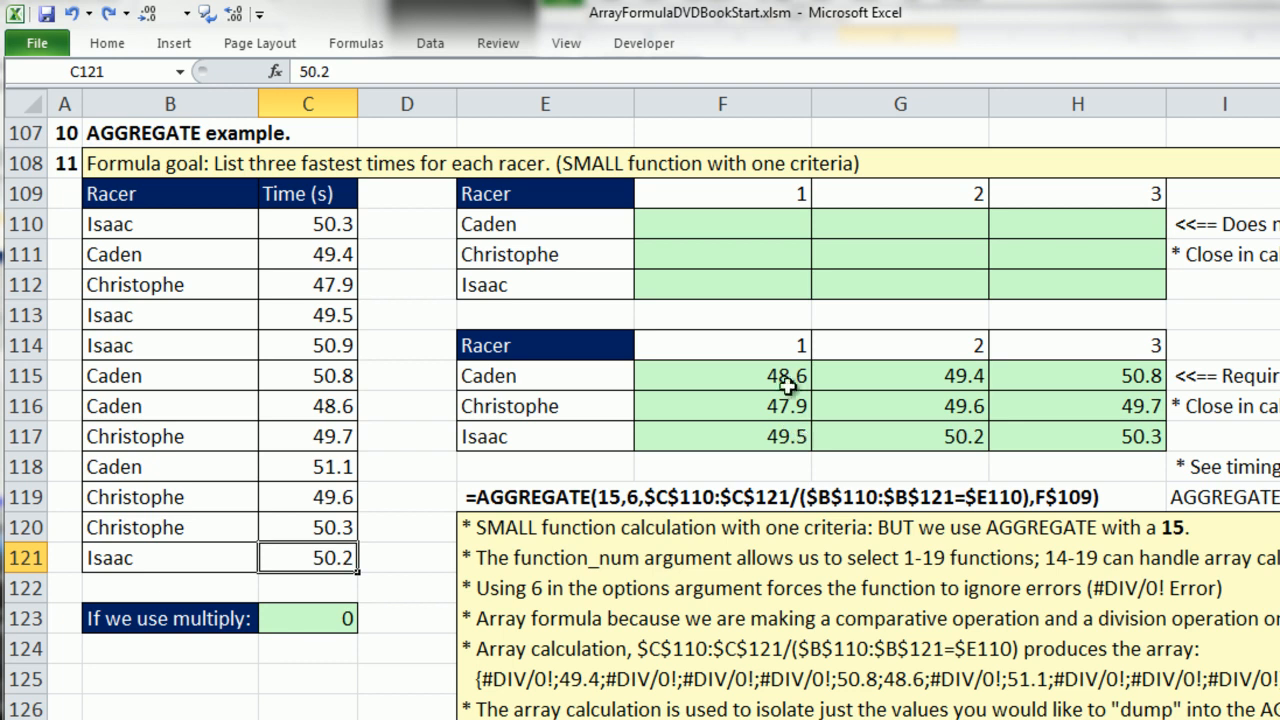
Review the SMALL/IF array formula in F115 and leave it without changes.
double_click(770, 374)
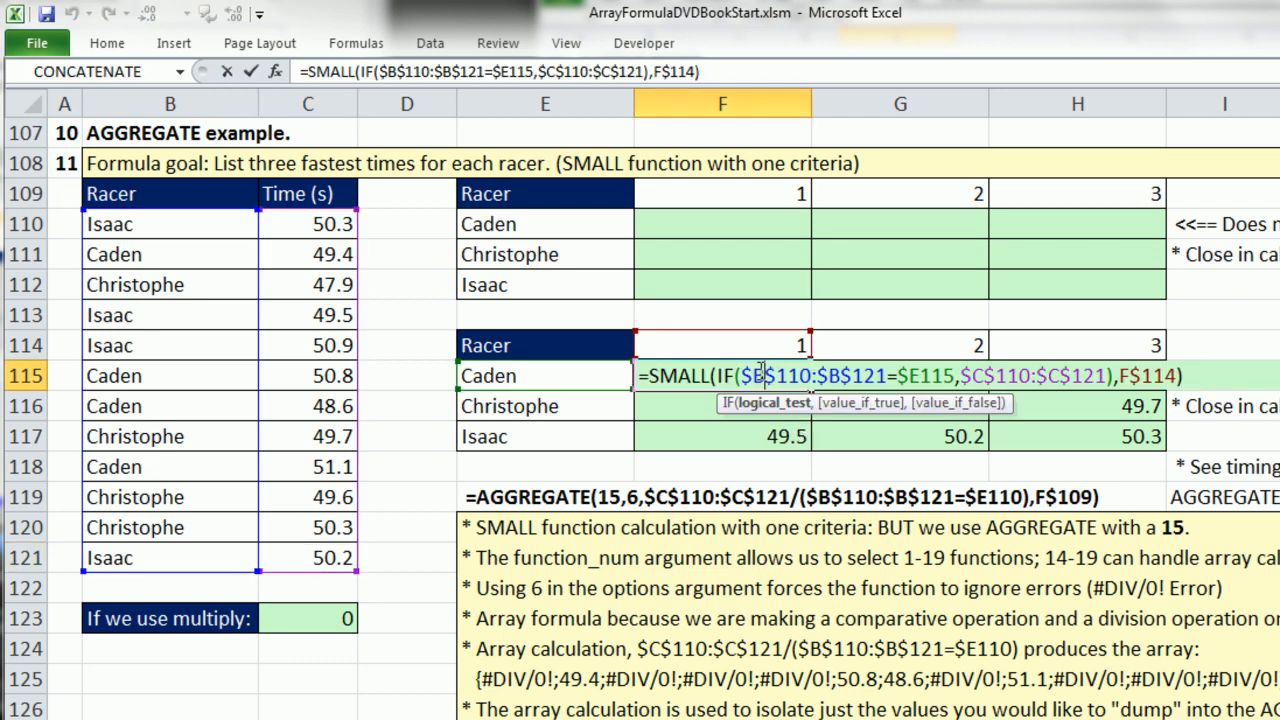
key("Escape")
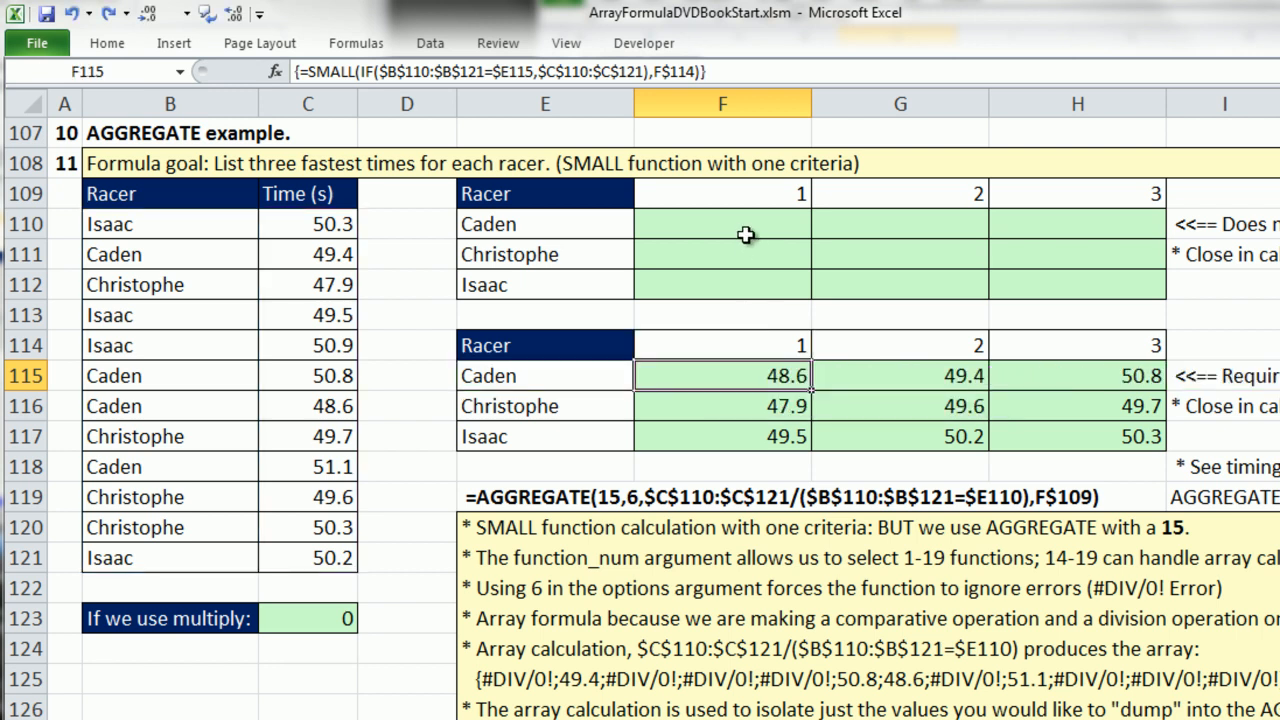
Start an AGGREGATE formula in F110 with function_num 15 (SMALL) and option 6 (Ignore error values).
left_click(738, 228)
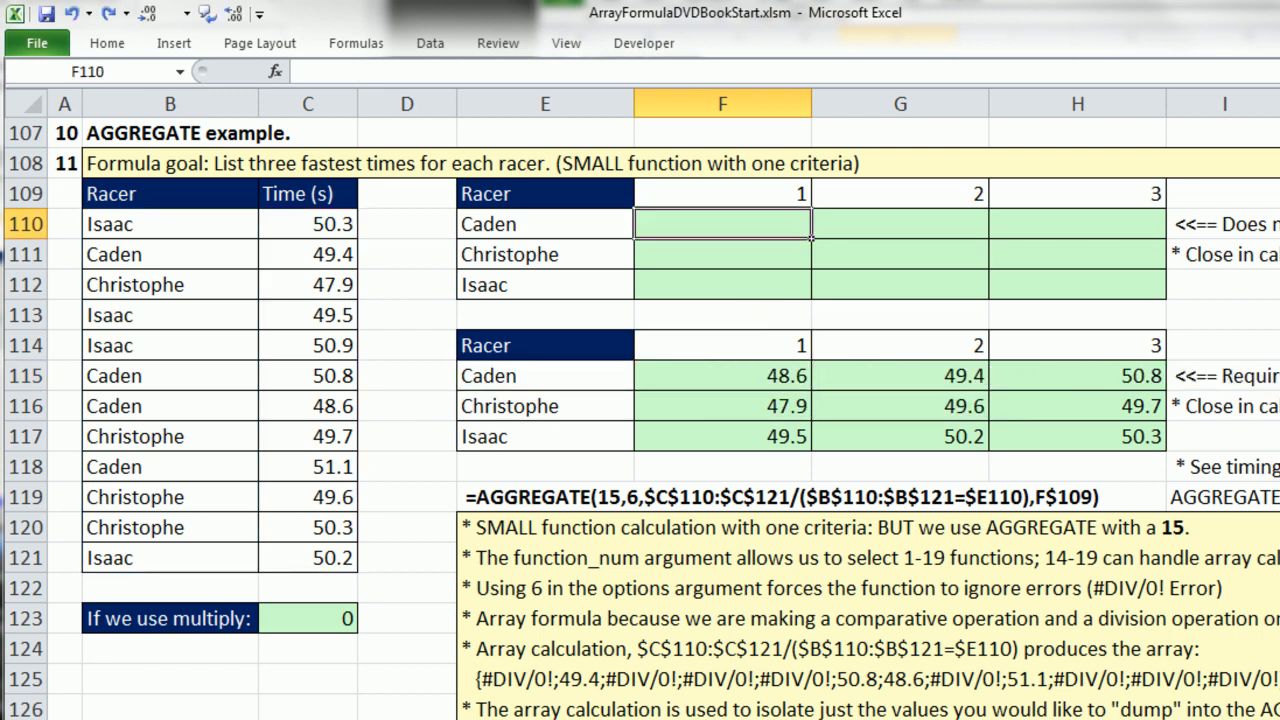
type("=ag")
key("Tab")
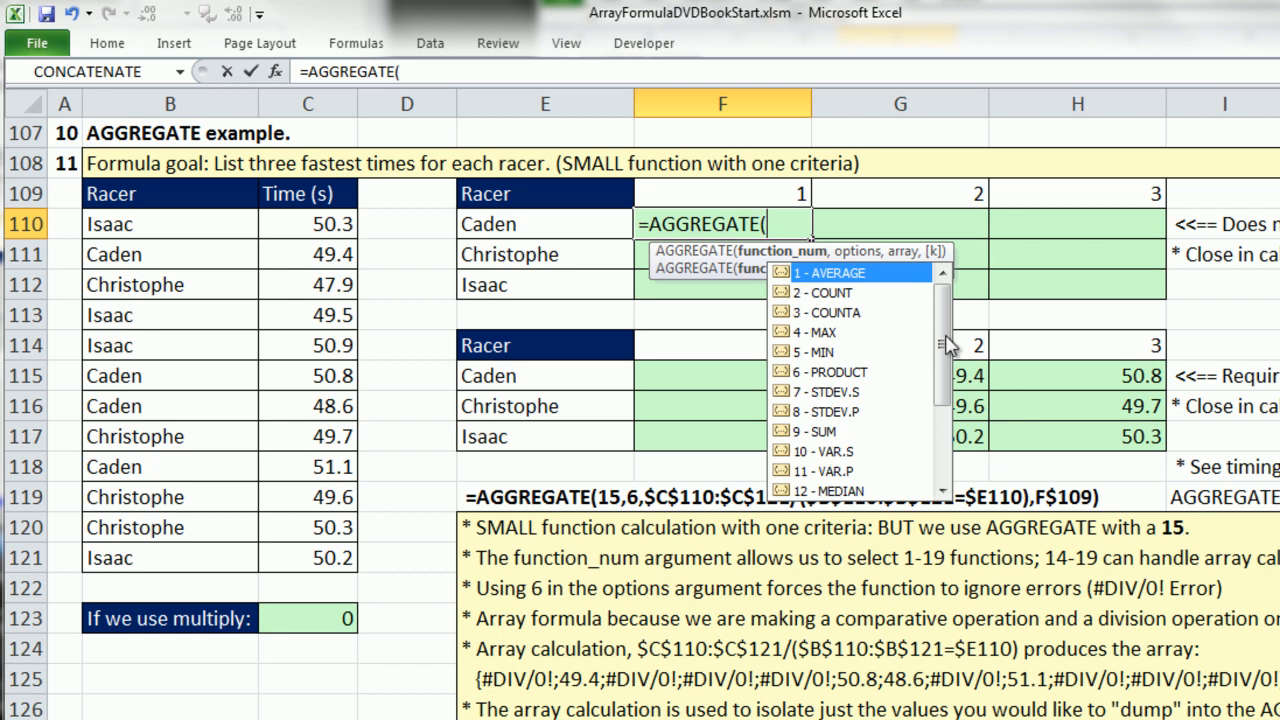
left_click_drag(946, 343, 946, 425)
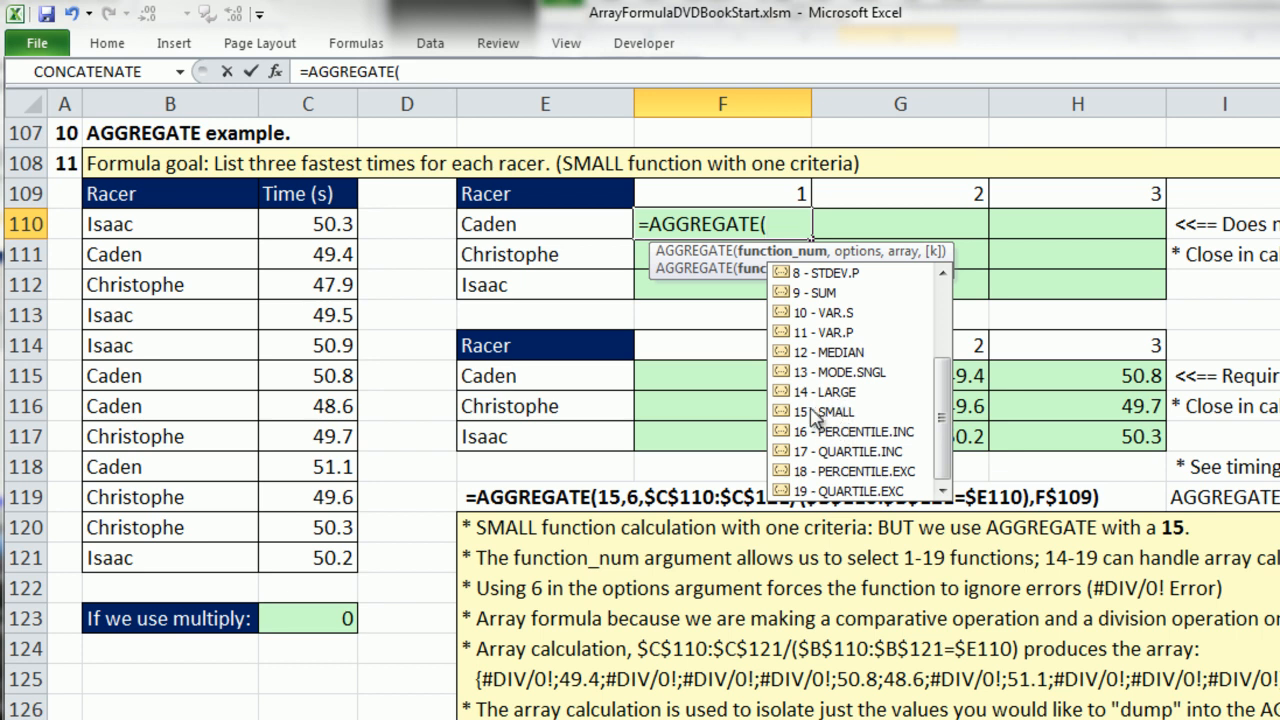
double_click(800, 411)
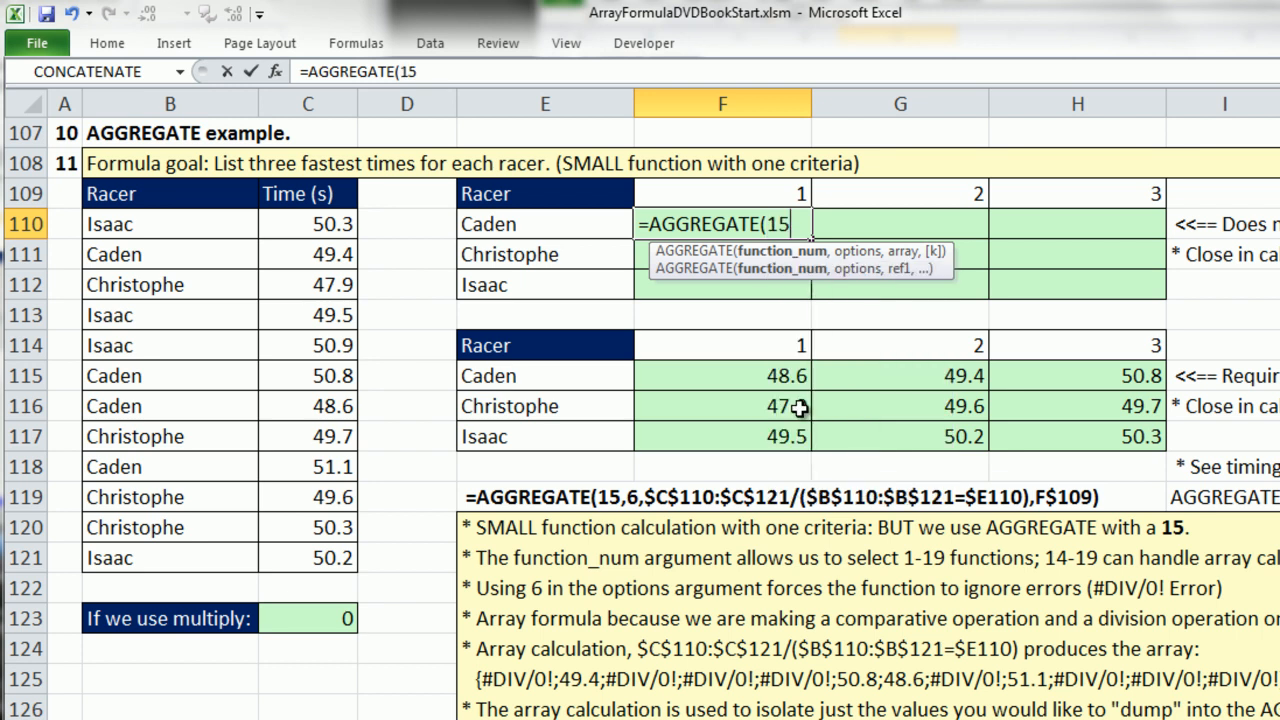
type(",")
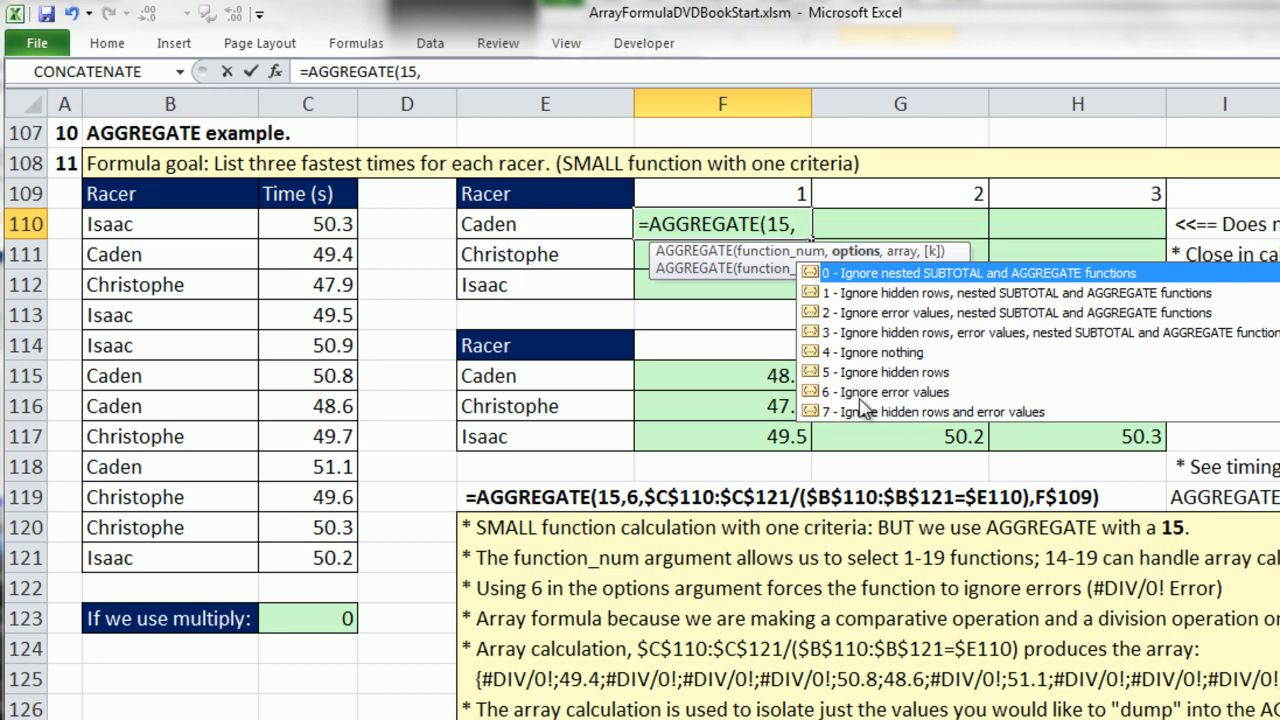
type("6,")
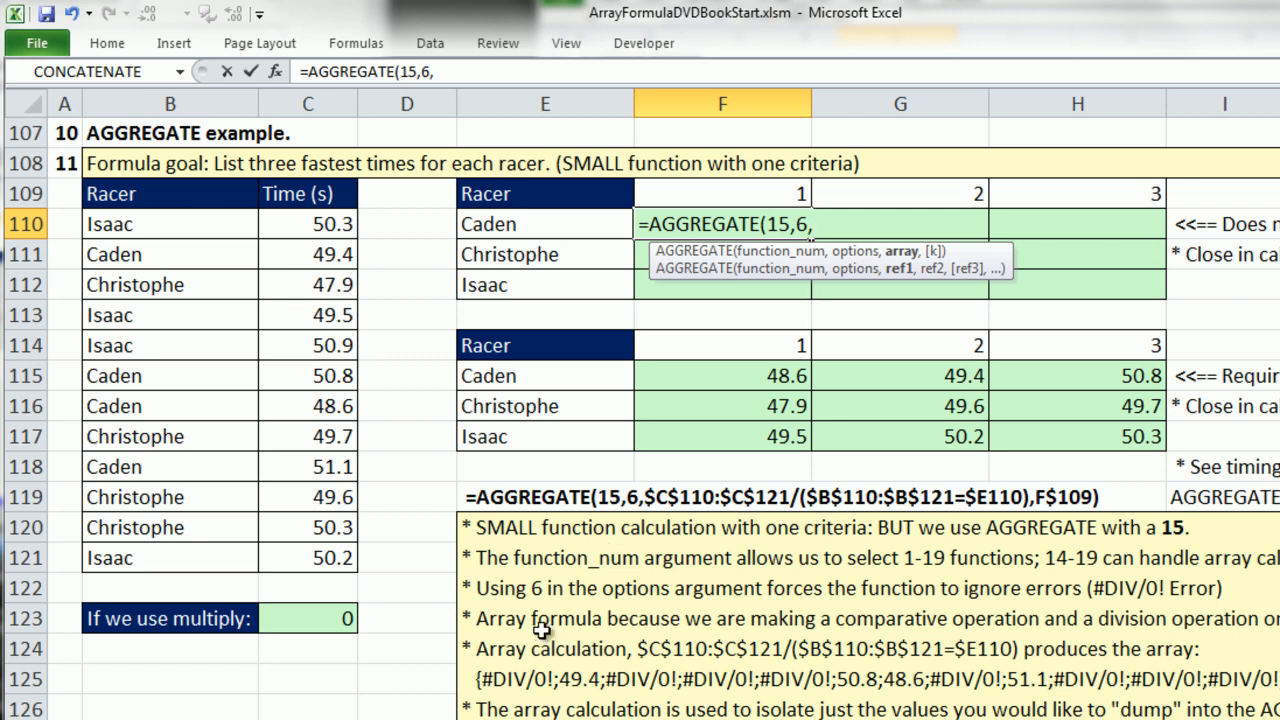
Begin F110's array argument with the absolute times range $C$110:$C$121, followed by a division operator.
left_click(288, 233)
left_click_drag(288, 233, 314, 554)
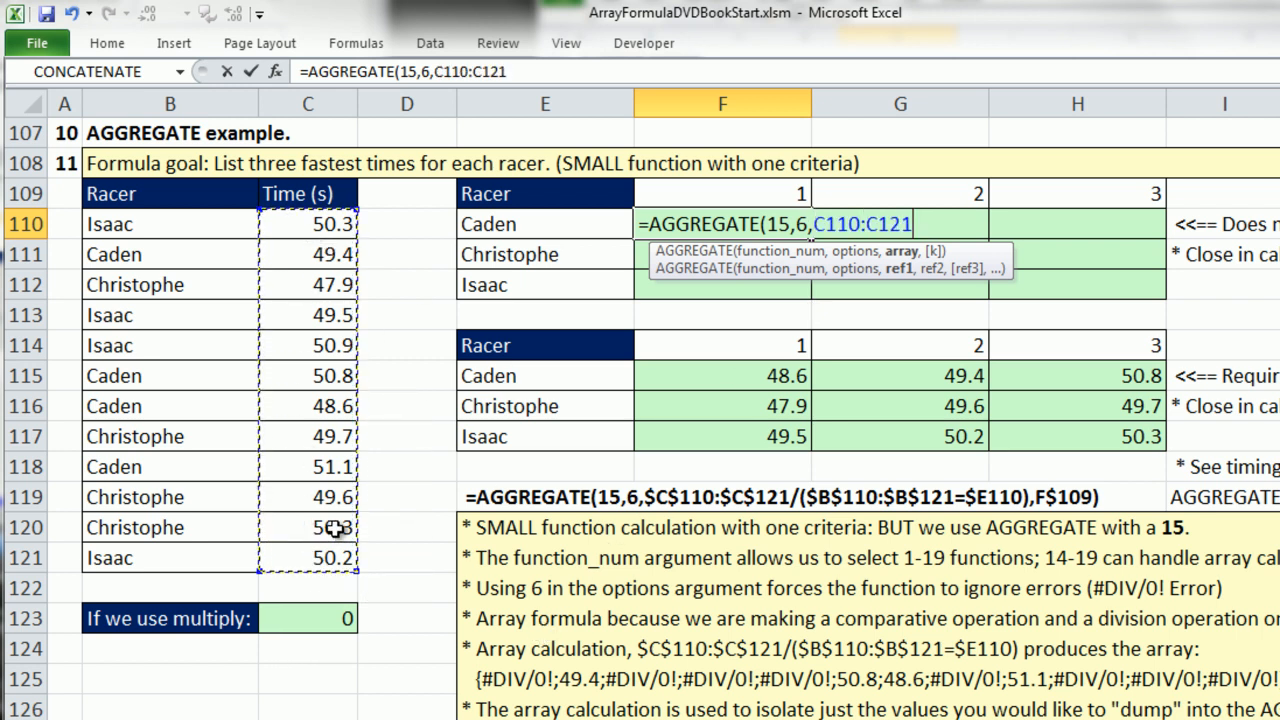
key("F4")
type("/")
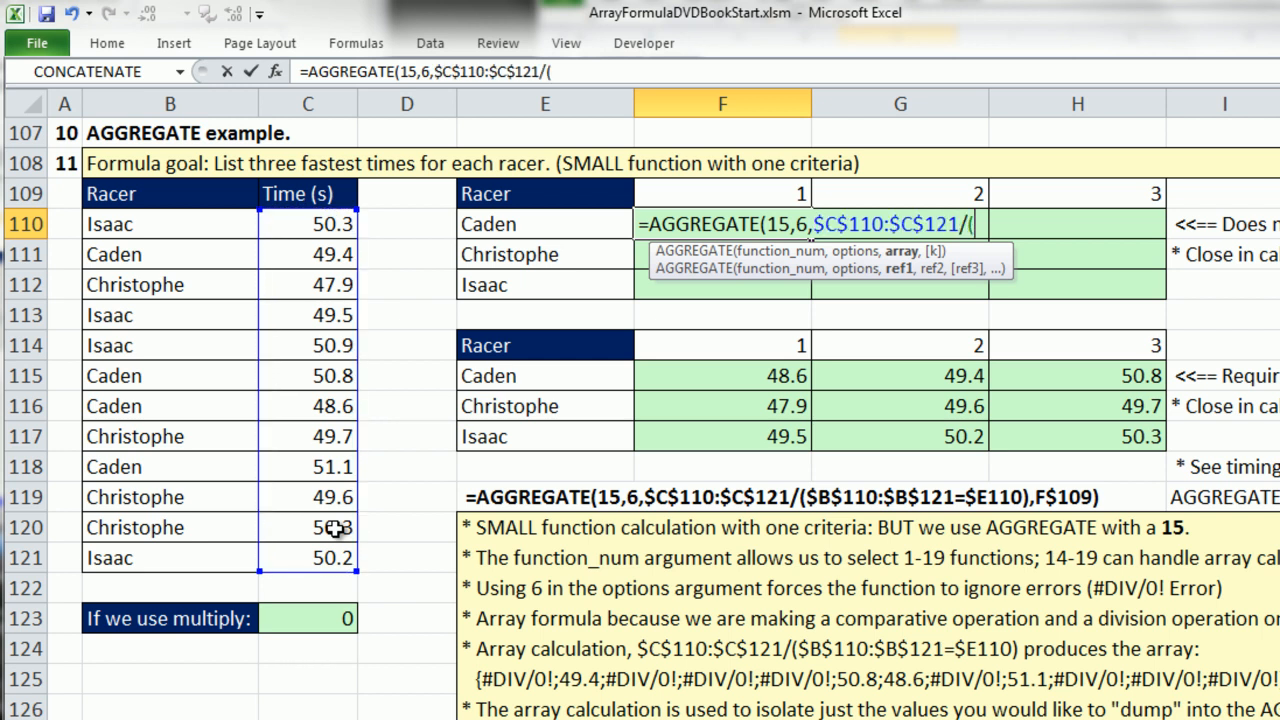
type("(")
Divide the times by the parenthesised racer comparison ($B$110:$B$121=$E110), locking only the column of E110.
left_click_drag(140, 220, 199, 545)
key("F4")
type("=")
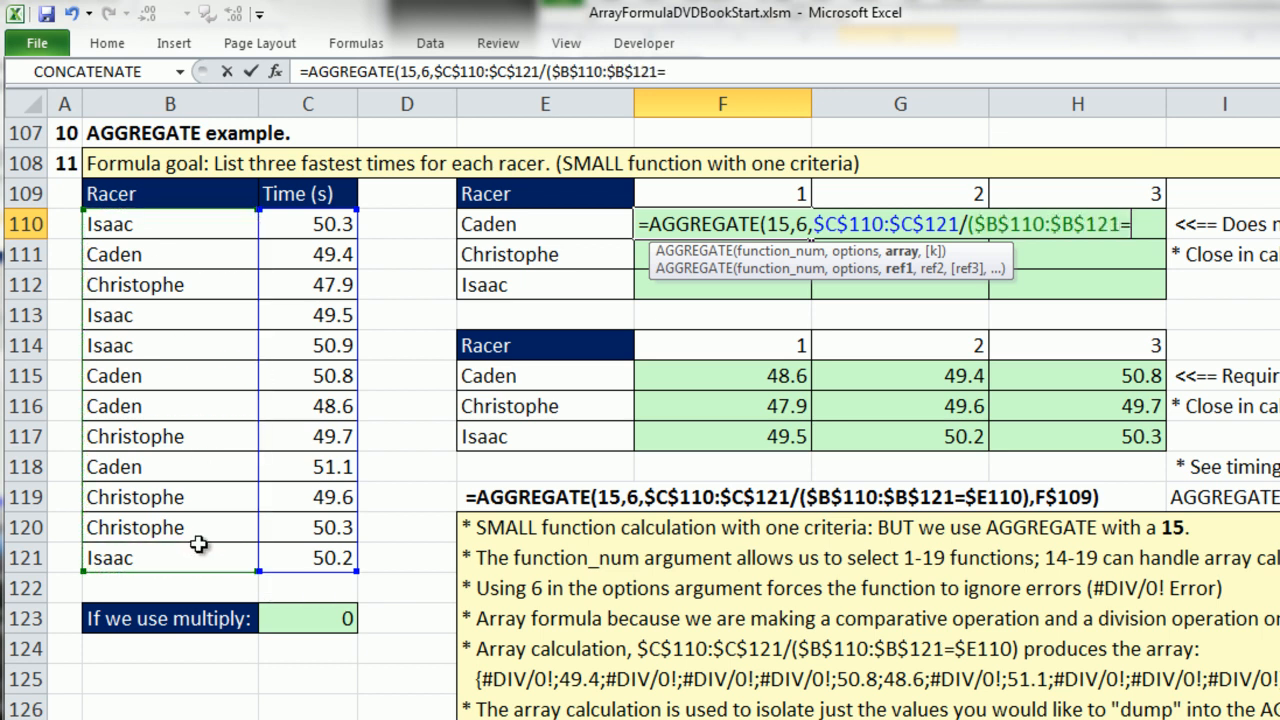
left_click(515, 237)
key("F4")
key("F4")
key("F4")
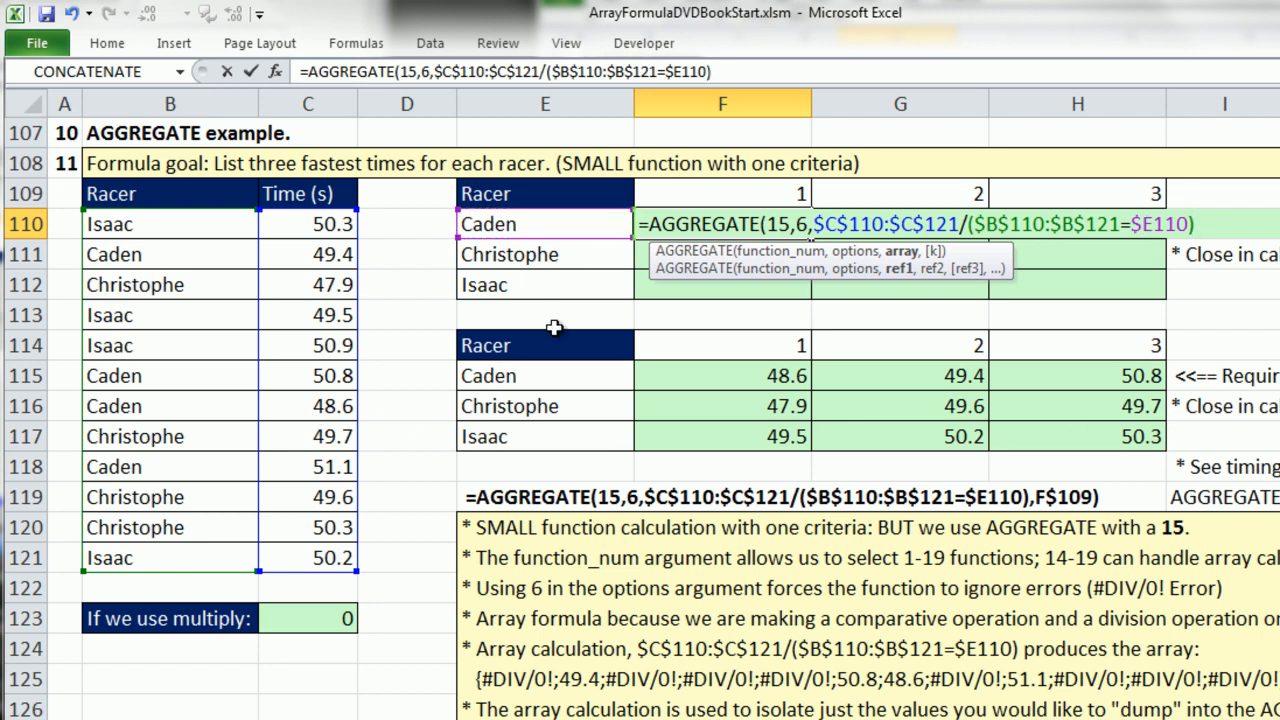
Evaluate the comparison $B$110:$B$121=$E110 inside F110's formula to inspect its values, and restore the references.
left_click_drag(978, 224, 1190, 226)
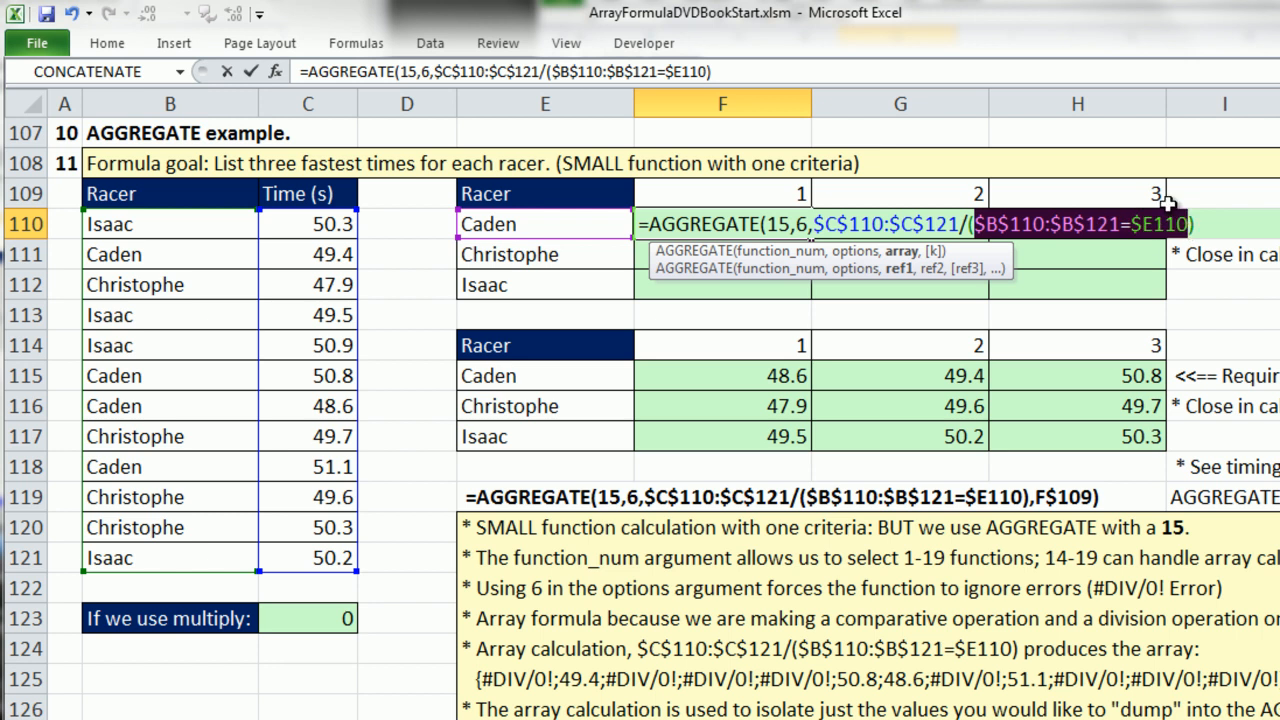
key("F9")
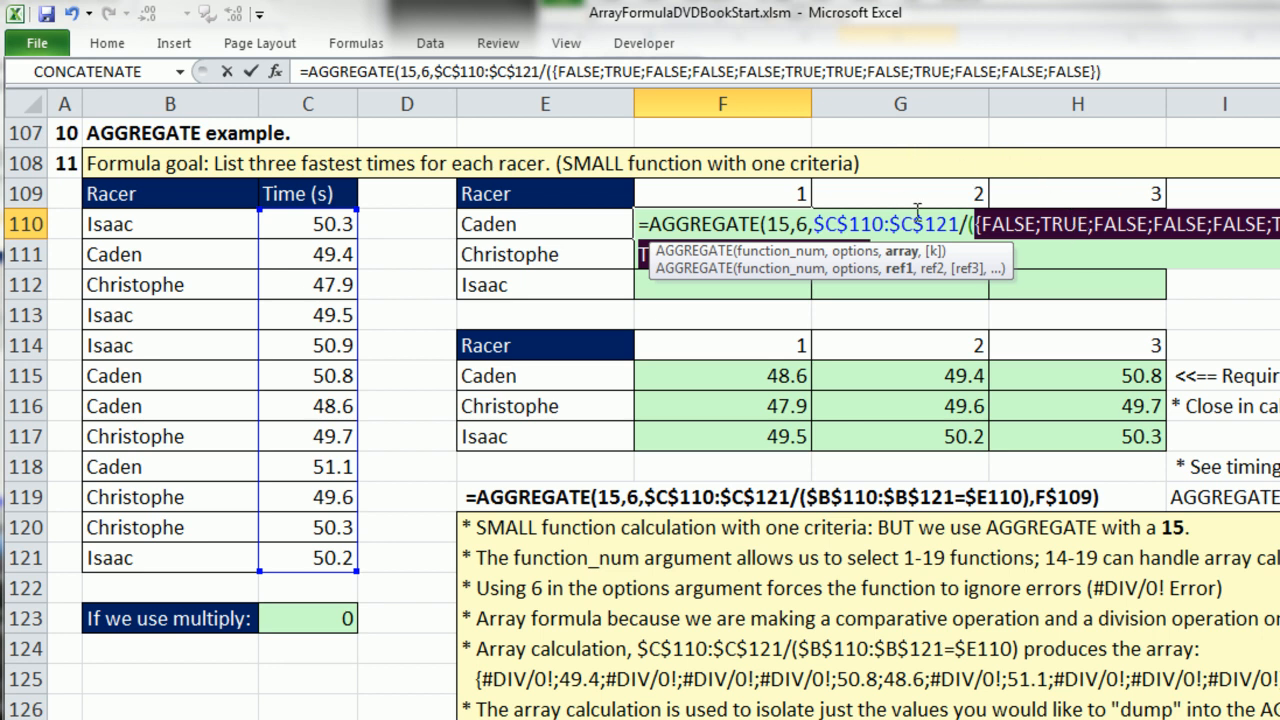
key("ctrl+z")
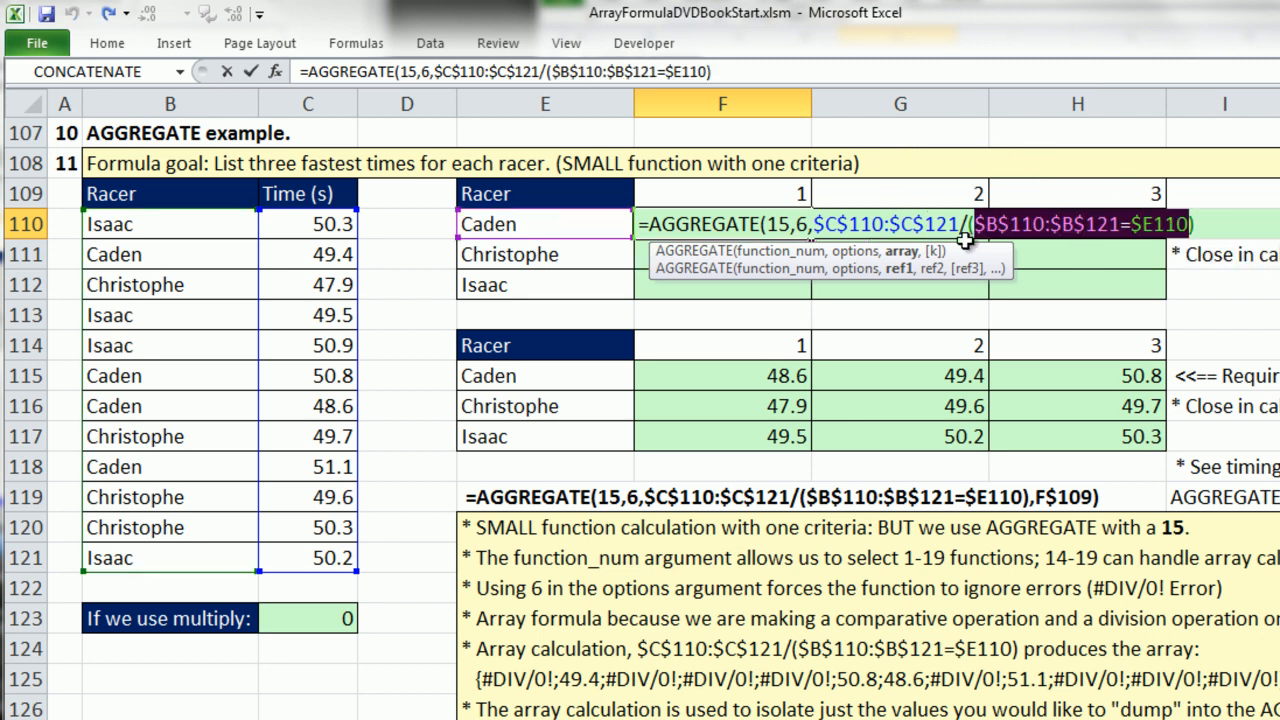
Evaluate the whole array argument of F110's AGGREGATE formula to examine the resulting array, and restore the original expression.
left_click(900, 251)
key("F9")
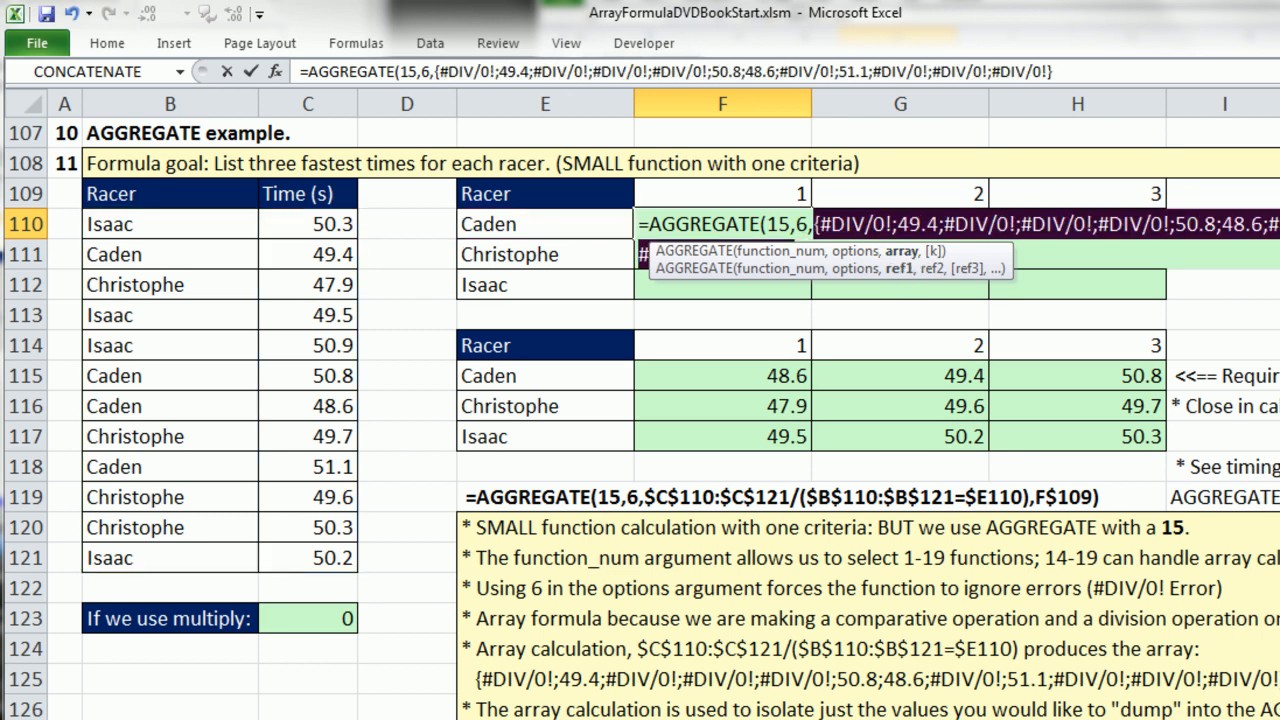
left_click_drag(991, 257, 1032, 318)
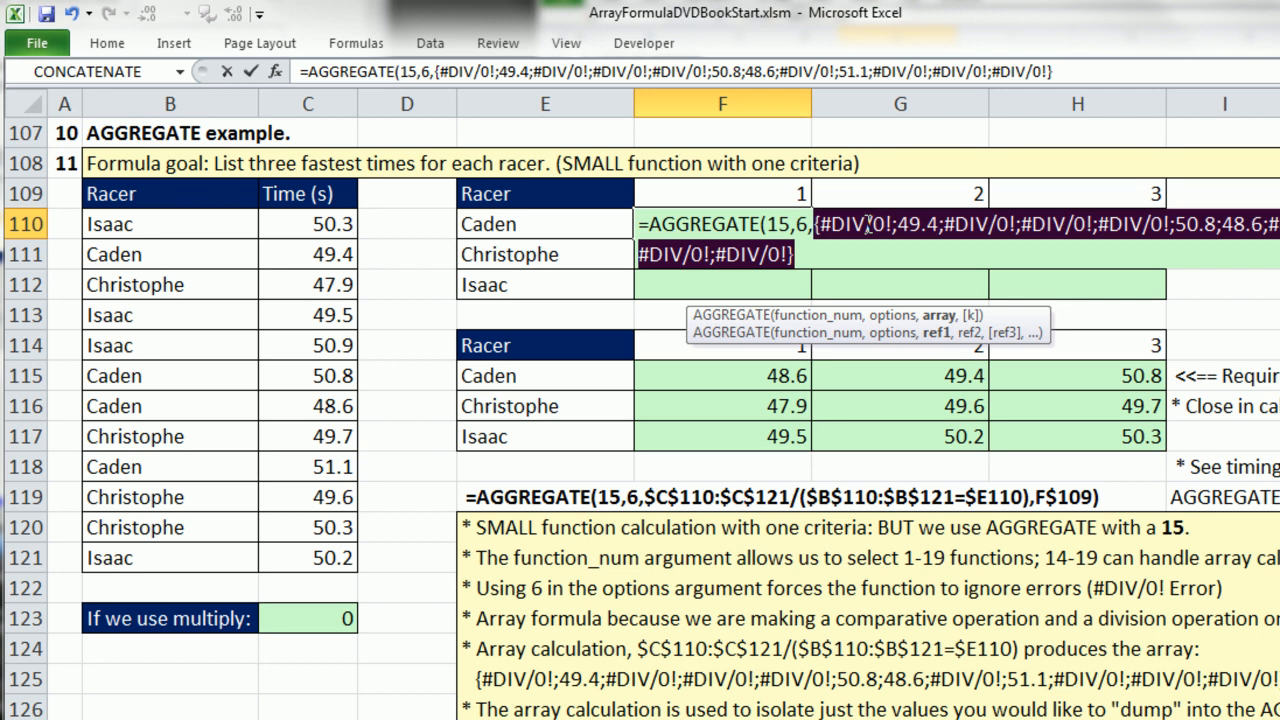
key("ctrl+z")
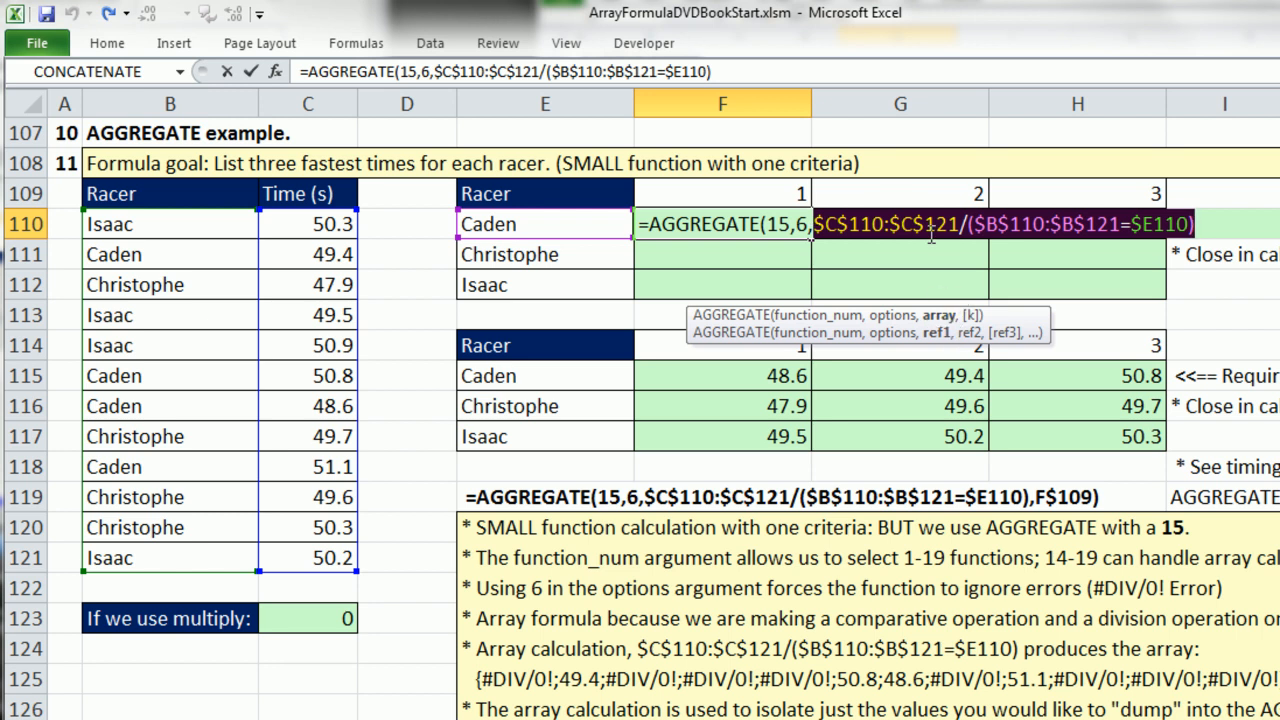
key("F9")
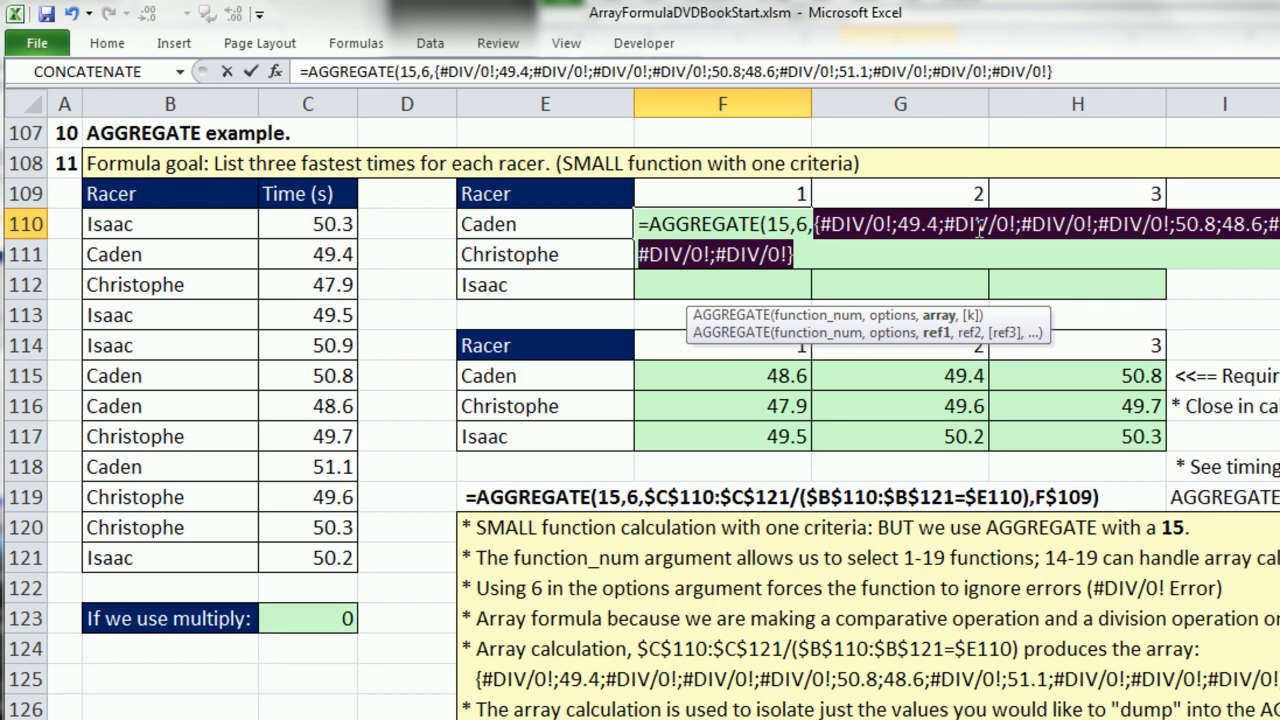
key("ctrl+z")
Add F$109 as the k argument of the AGGREGATE formula, close it, and enter it in F110.
left_click(1196, 226)
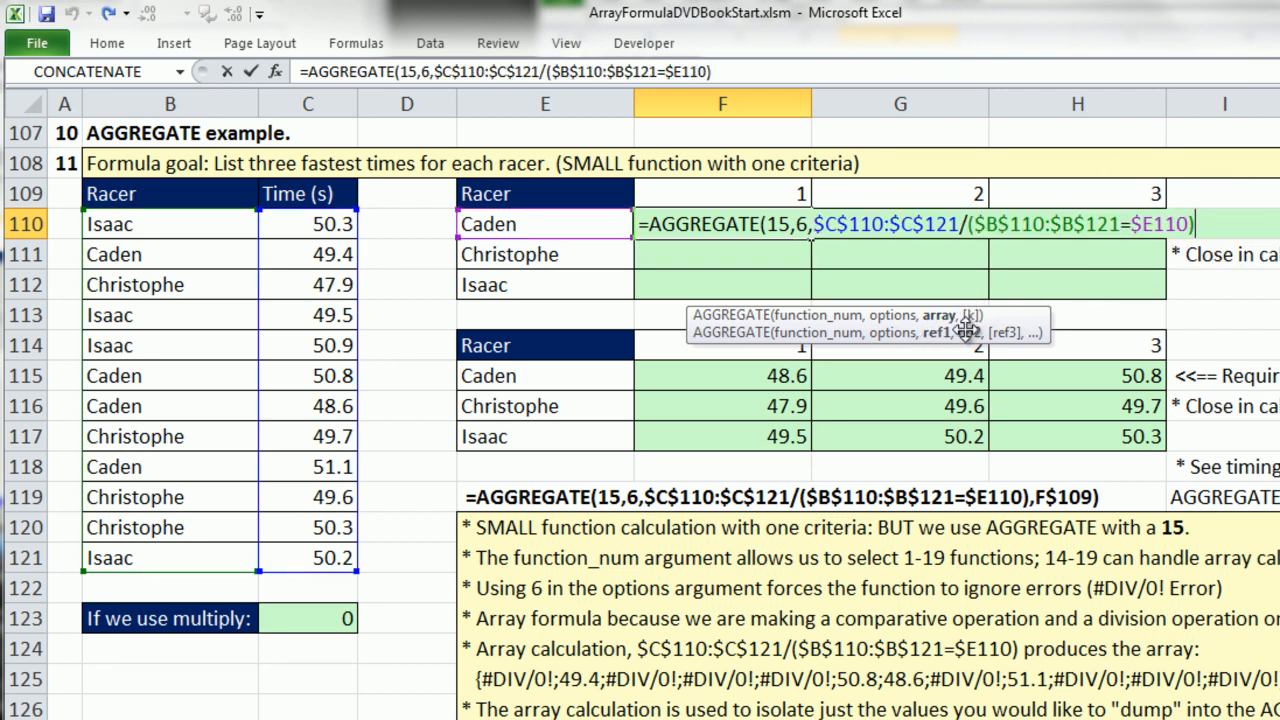
type(",")
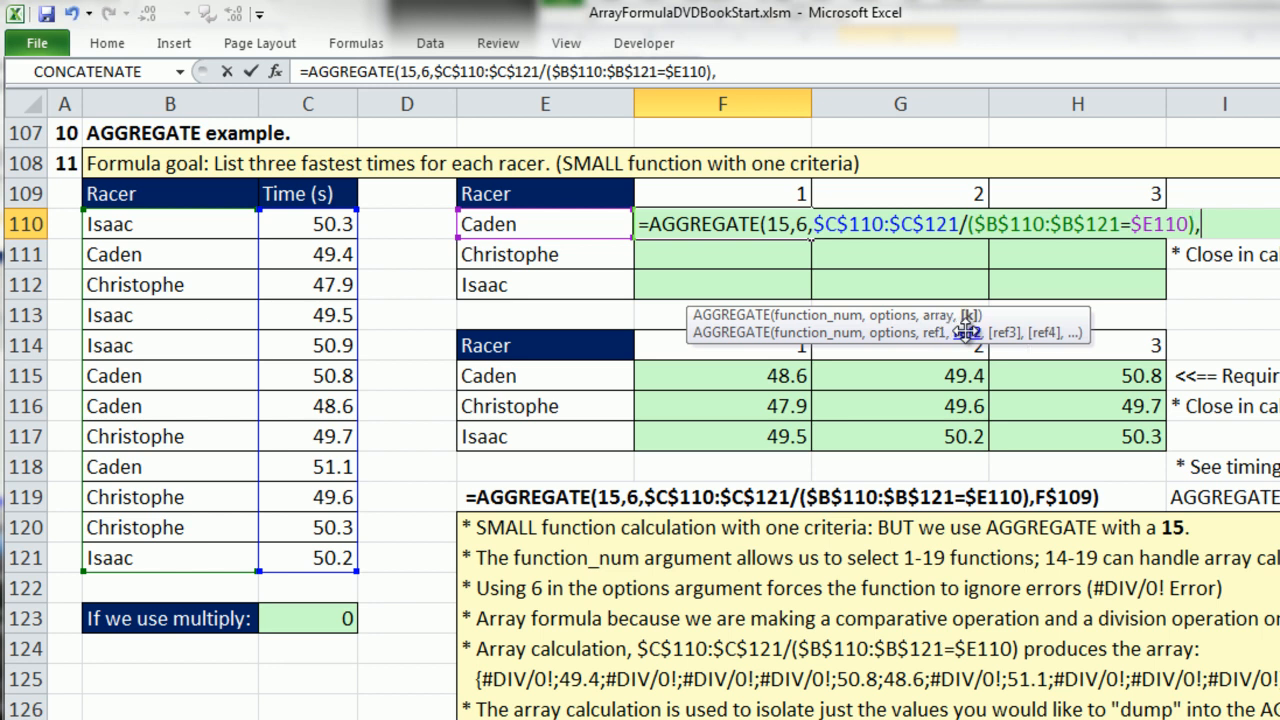
left_click(789, 194)
key("F4")
key("F4")
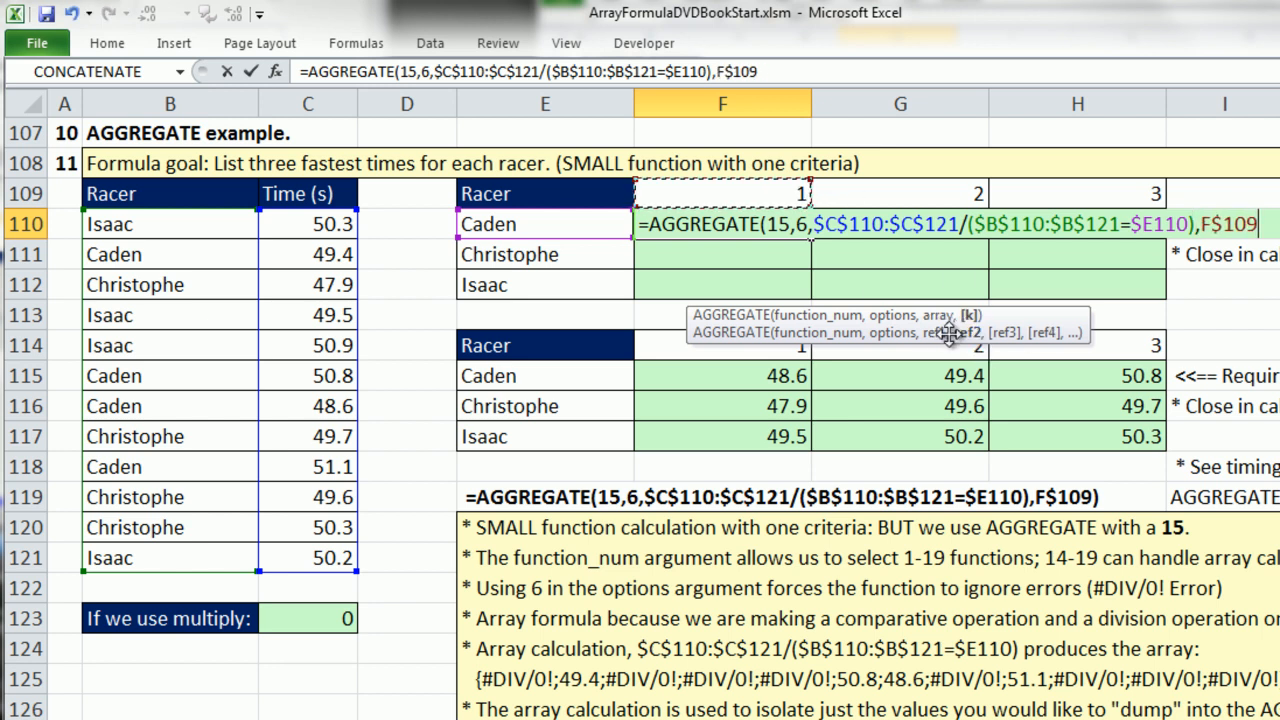
type(")")
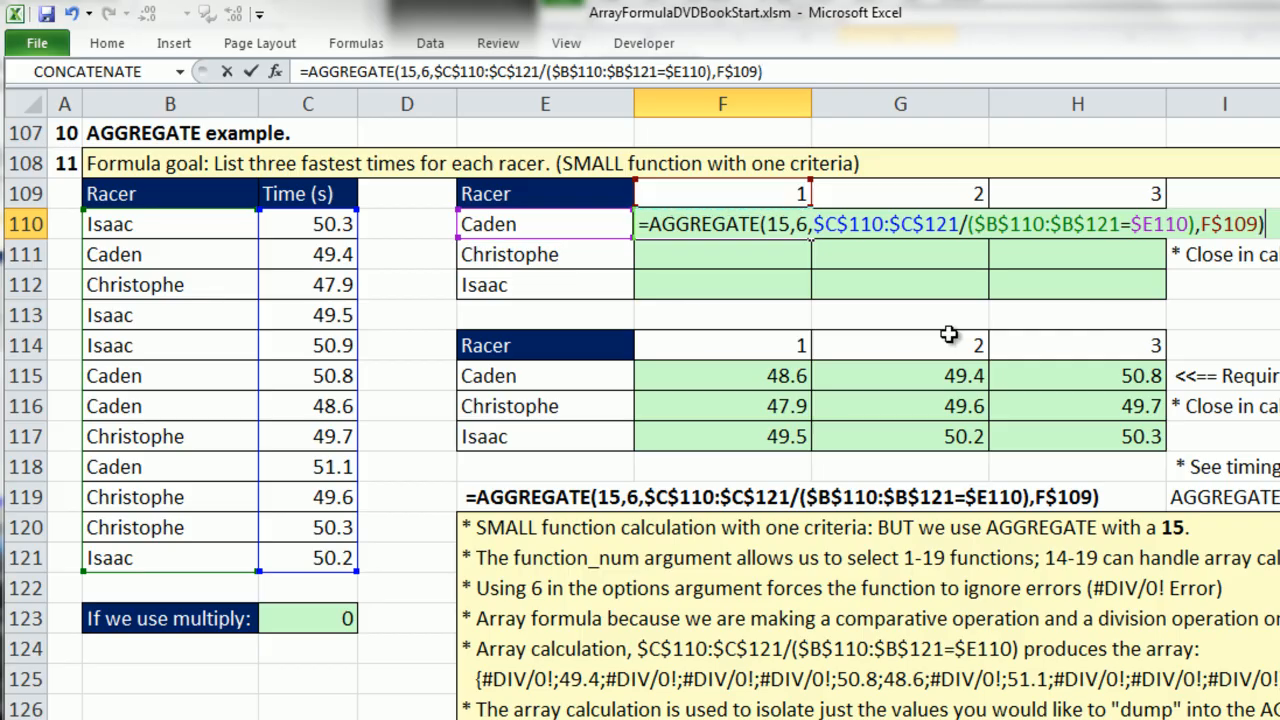
key("ctrl+Return")
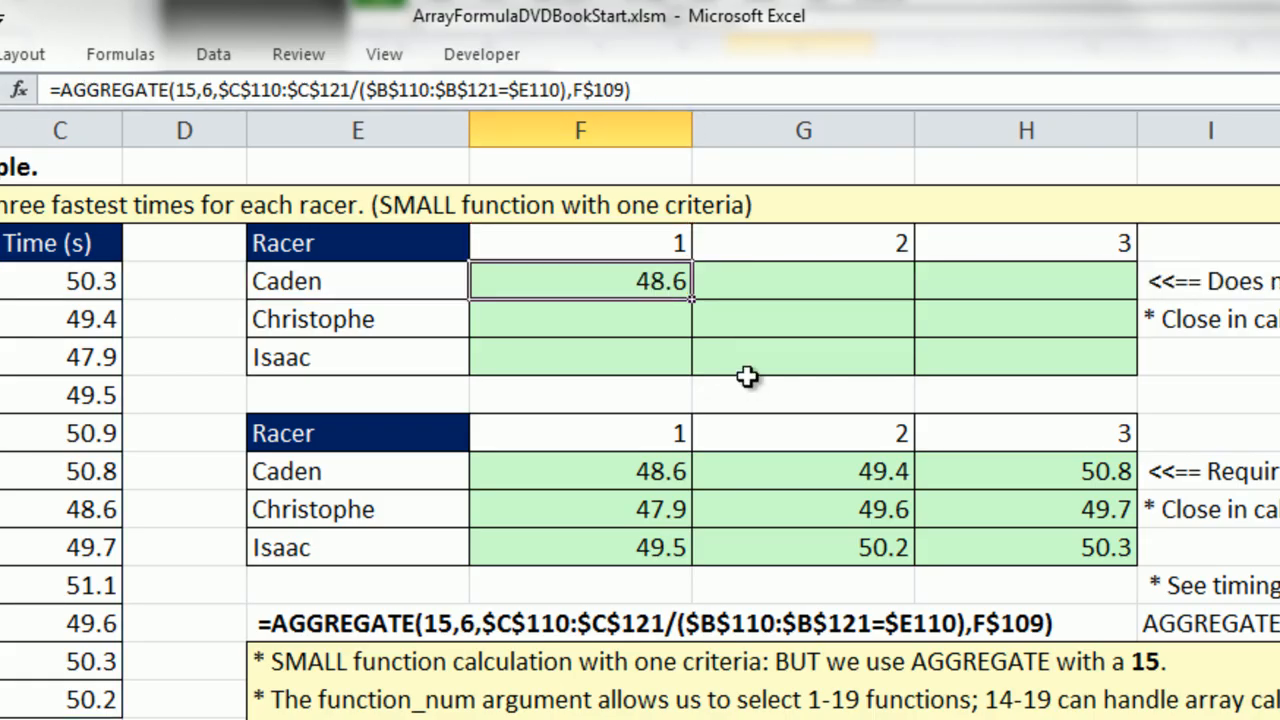
Copy F110's AGGREGATE formula through the results table to H112, and check the cell references in H112.
left_click_drag(692, 298, 1140, 380)
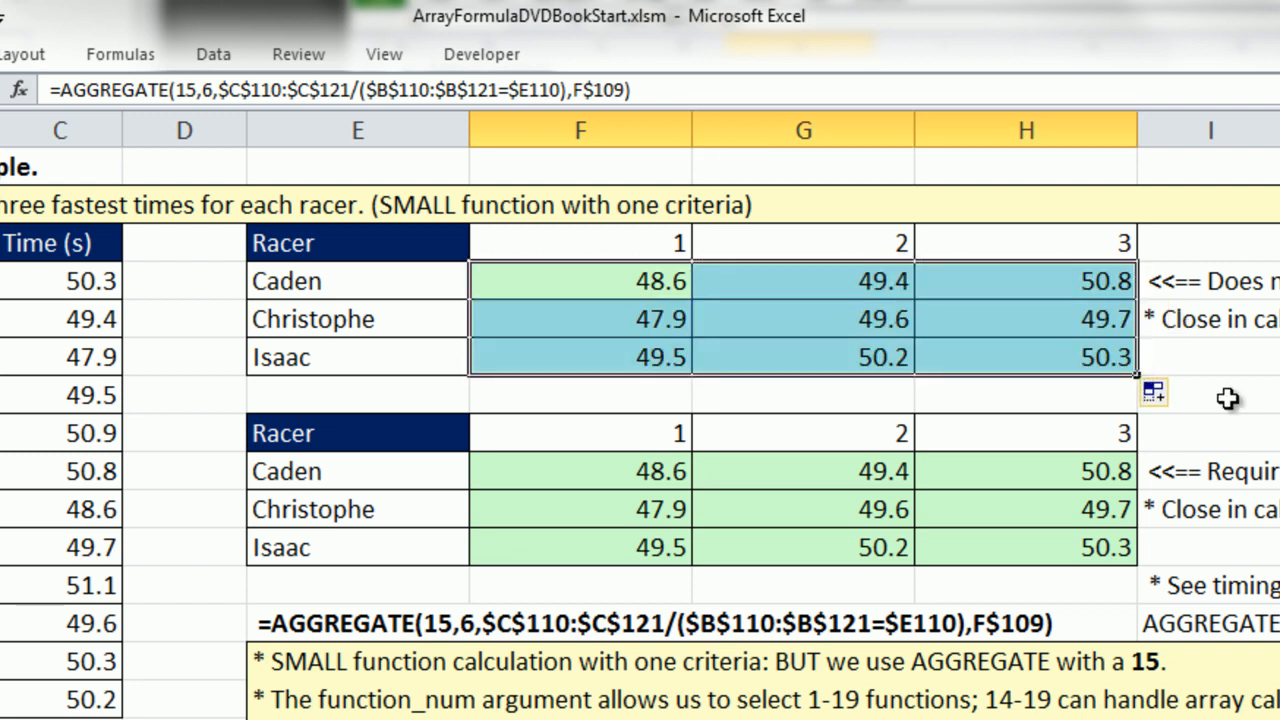
double_click(1080, 357)
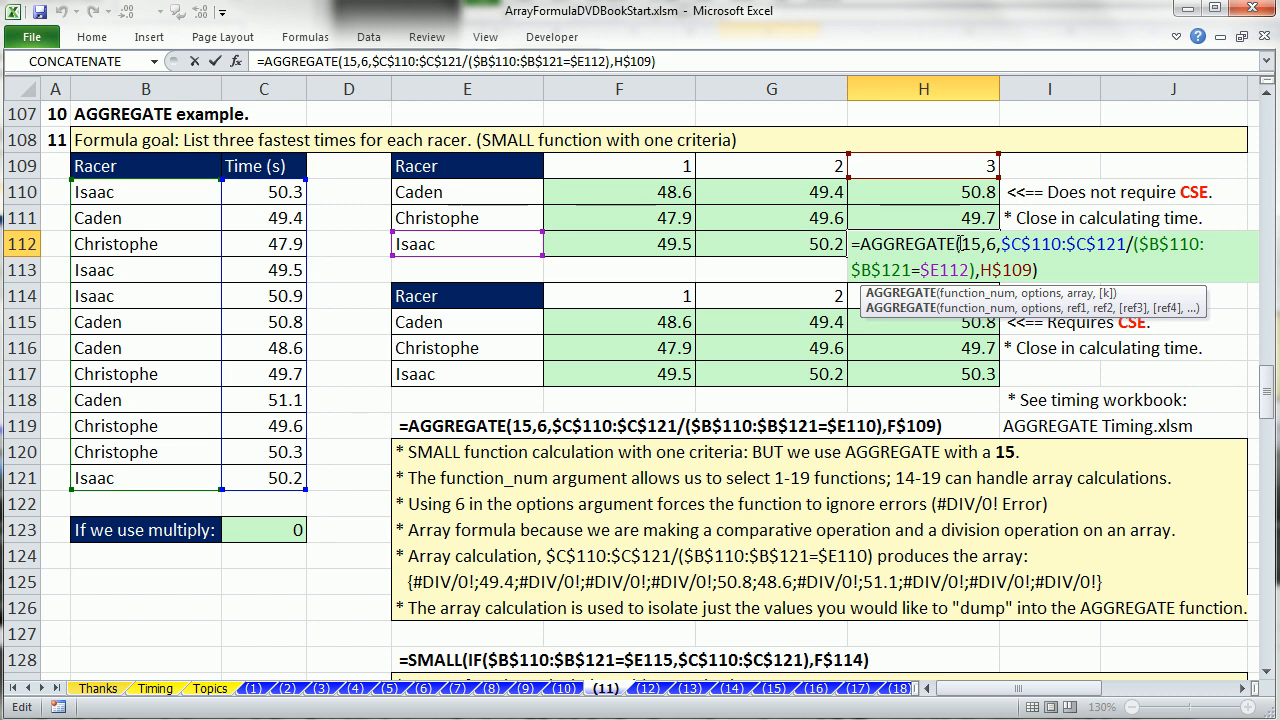
key("Escape")
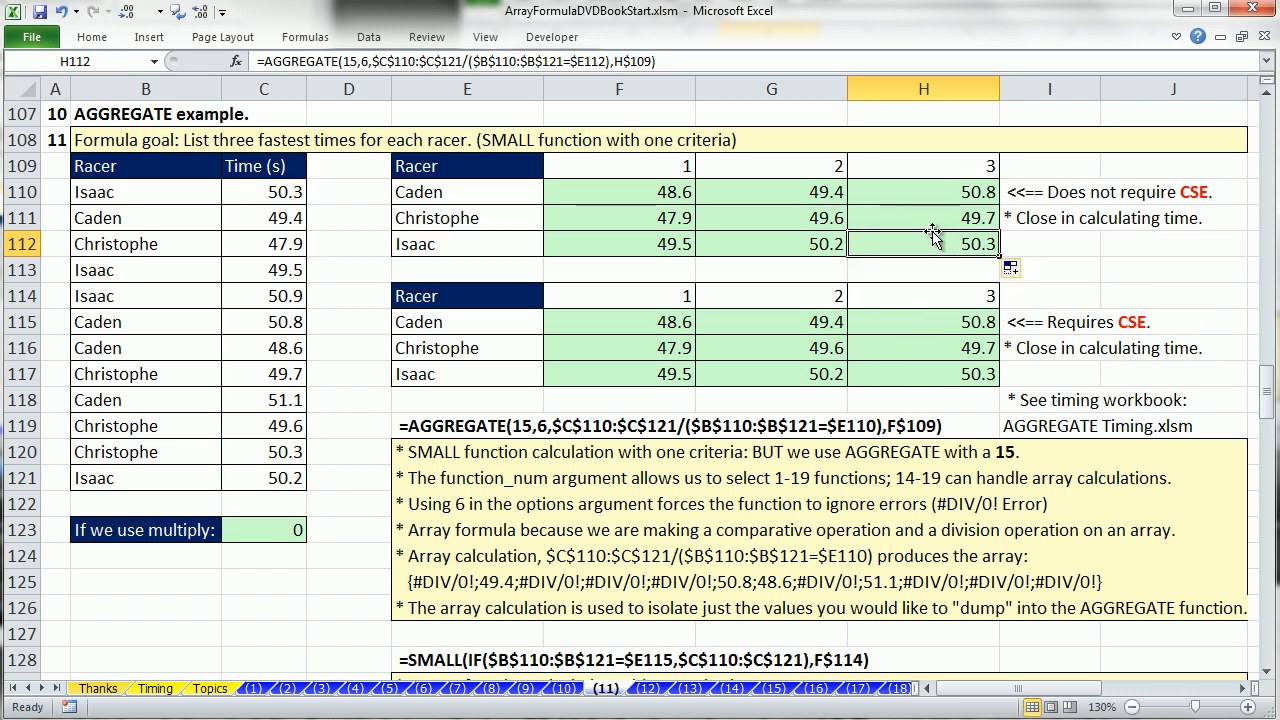
Review the AGGREGATE function details, the function_num and option tables, and the further-example links further down the sheet.
scroll(454, 374, "down", 8)
scroll(447, 376, "down", 10)
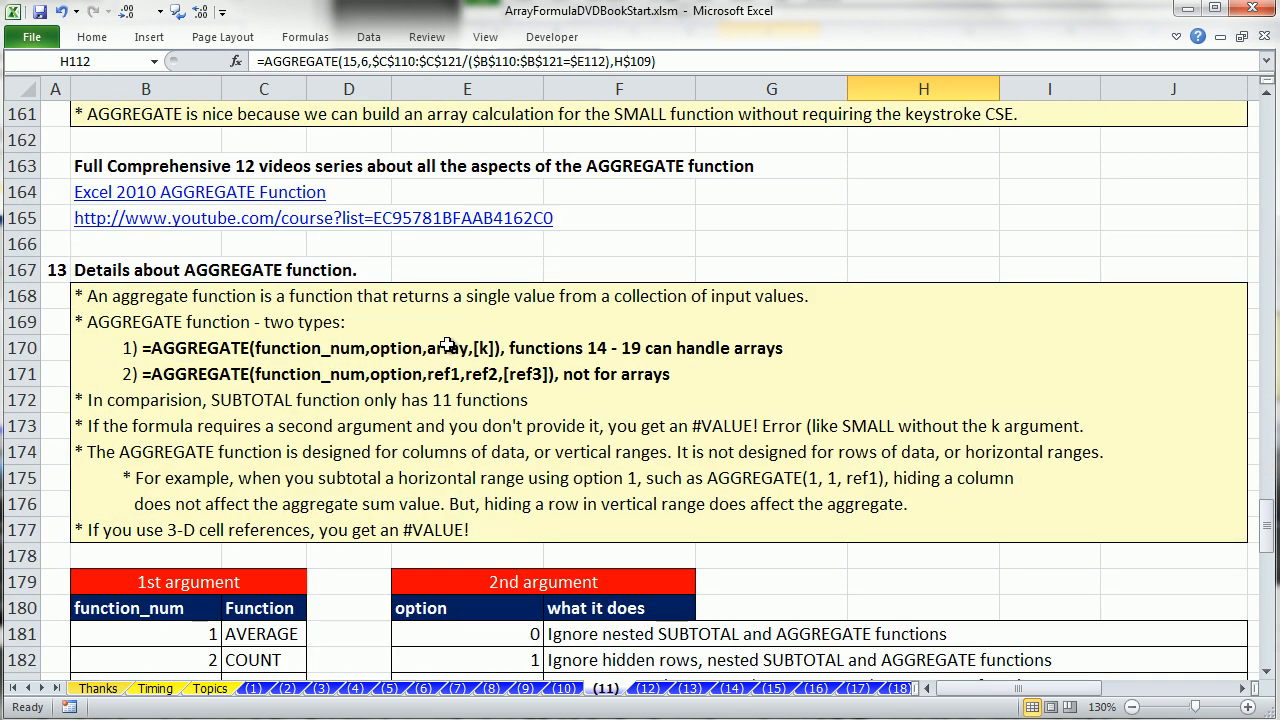
scroll(345, 330, "down", 4)
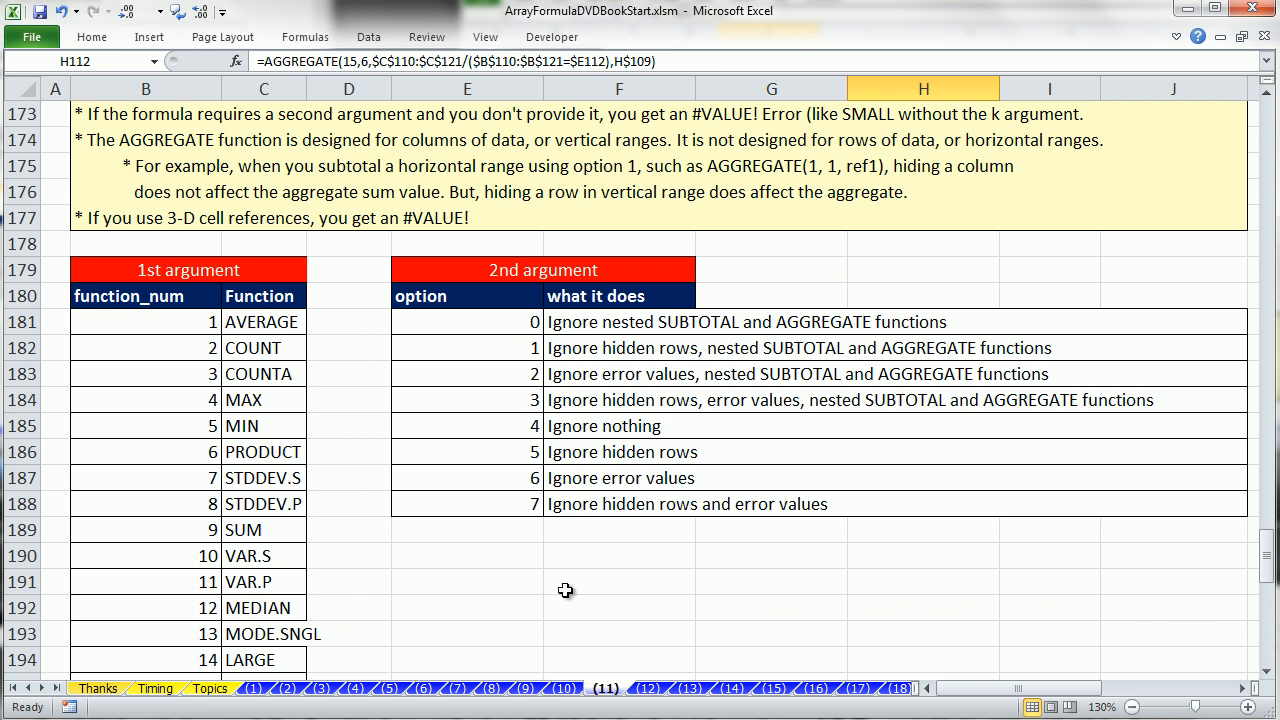
scroll(460, 525, "down", 7)
scroll(460, 493, "down", 2)
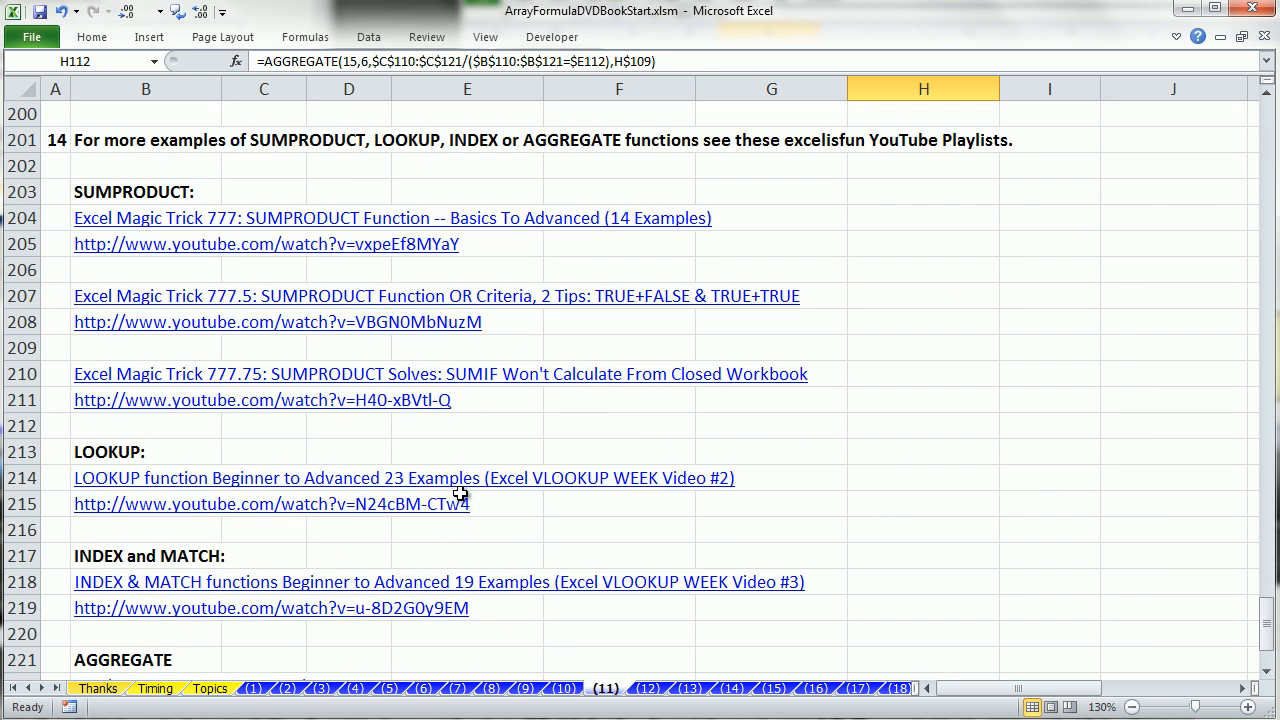
left_click(1266, 676)
left_click(1266, 678)
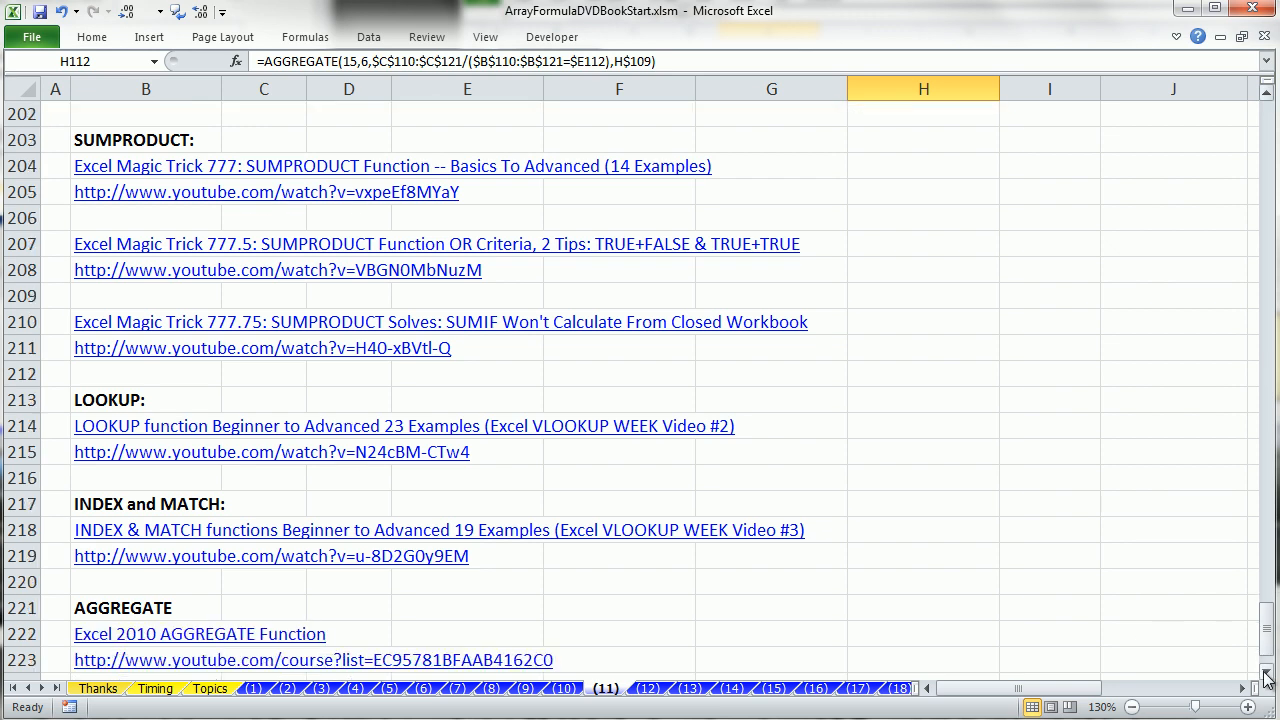
left_click(1266, 678)
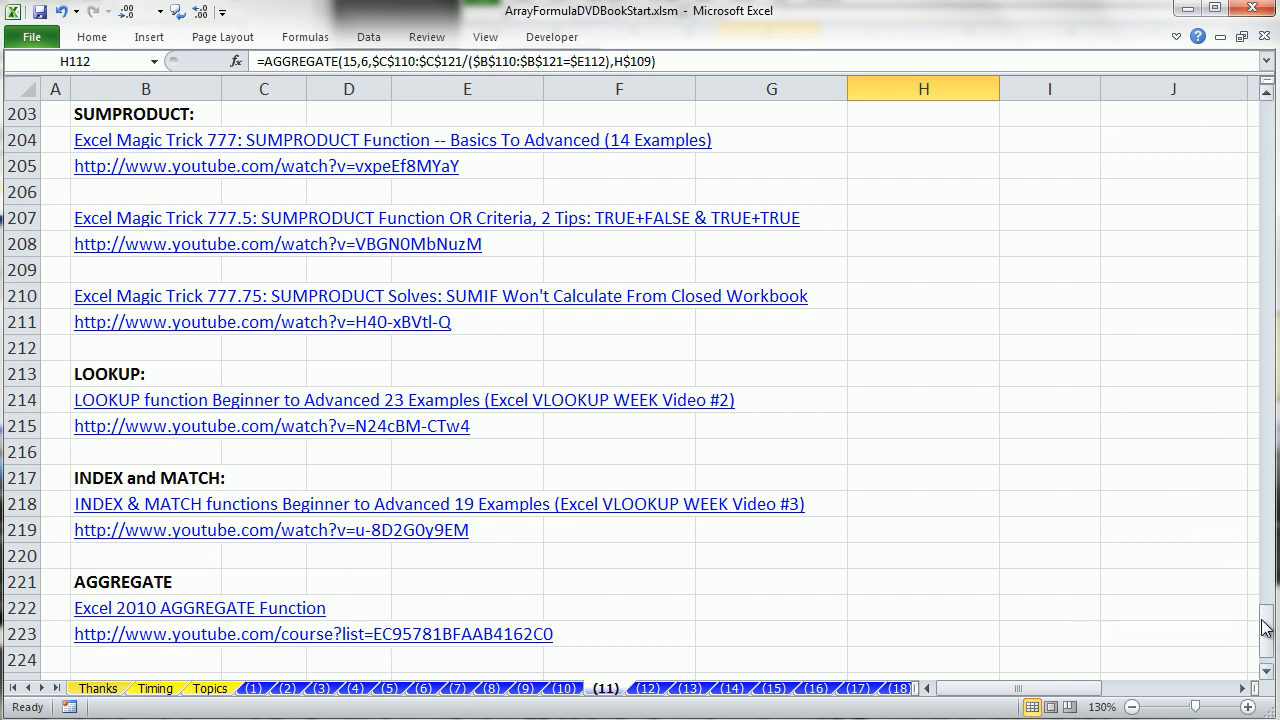
Return to the AGGREGATE example and review the array argument of F110's formula without changing it.
left_click_drag(1267, 640, 1262, 395)
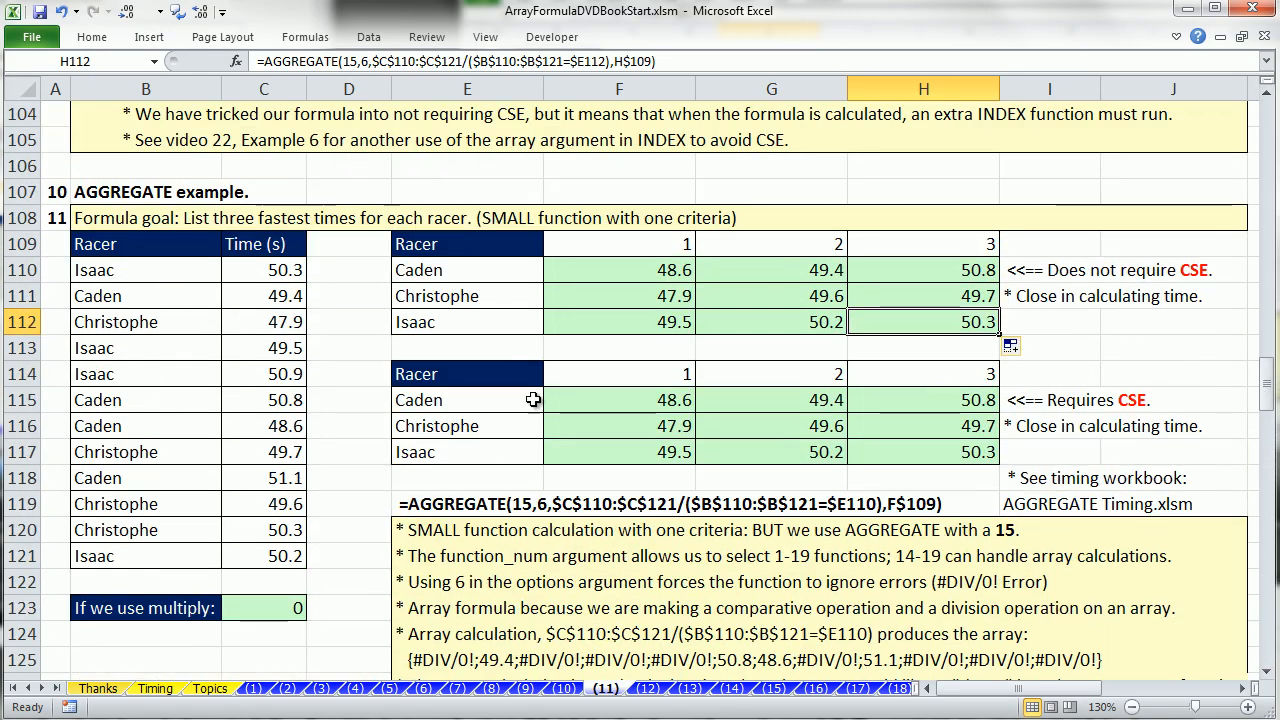
double_click(558, 270)
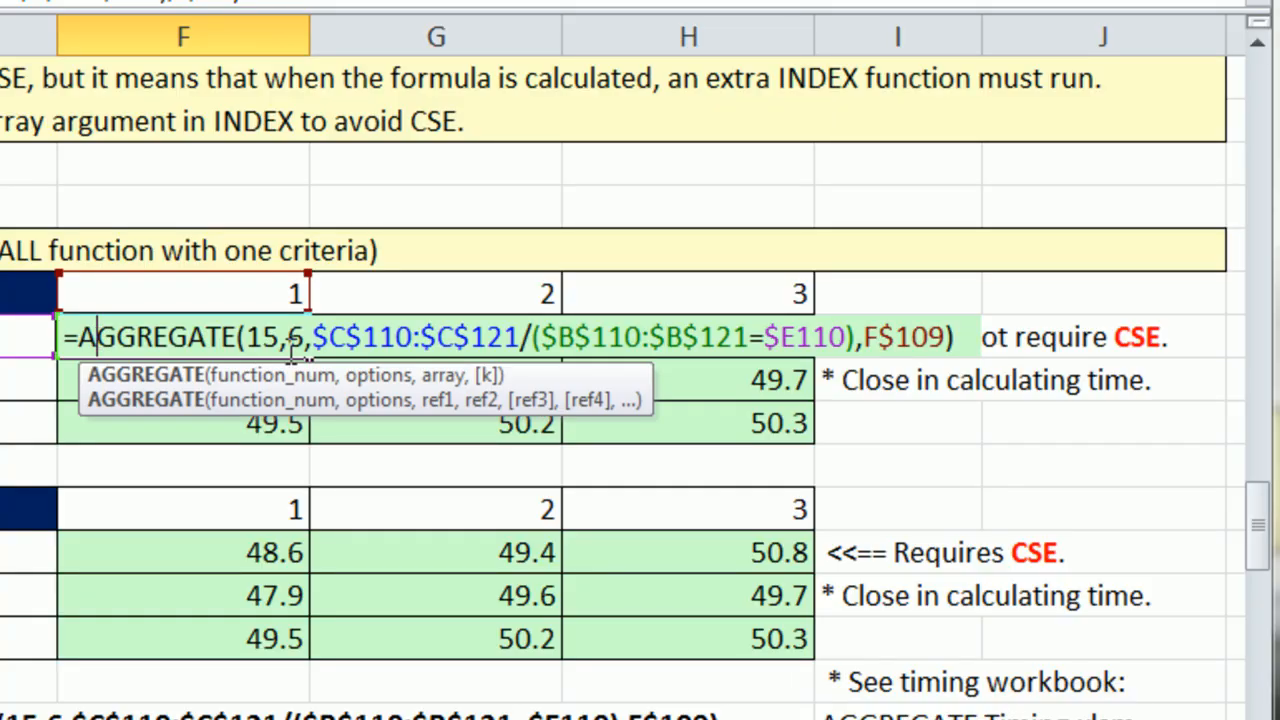
left_click(532, 342)
key("Escape")
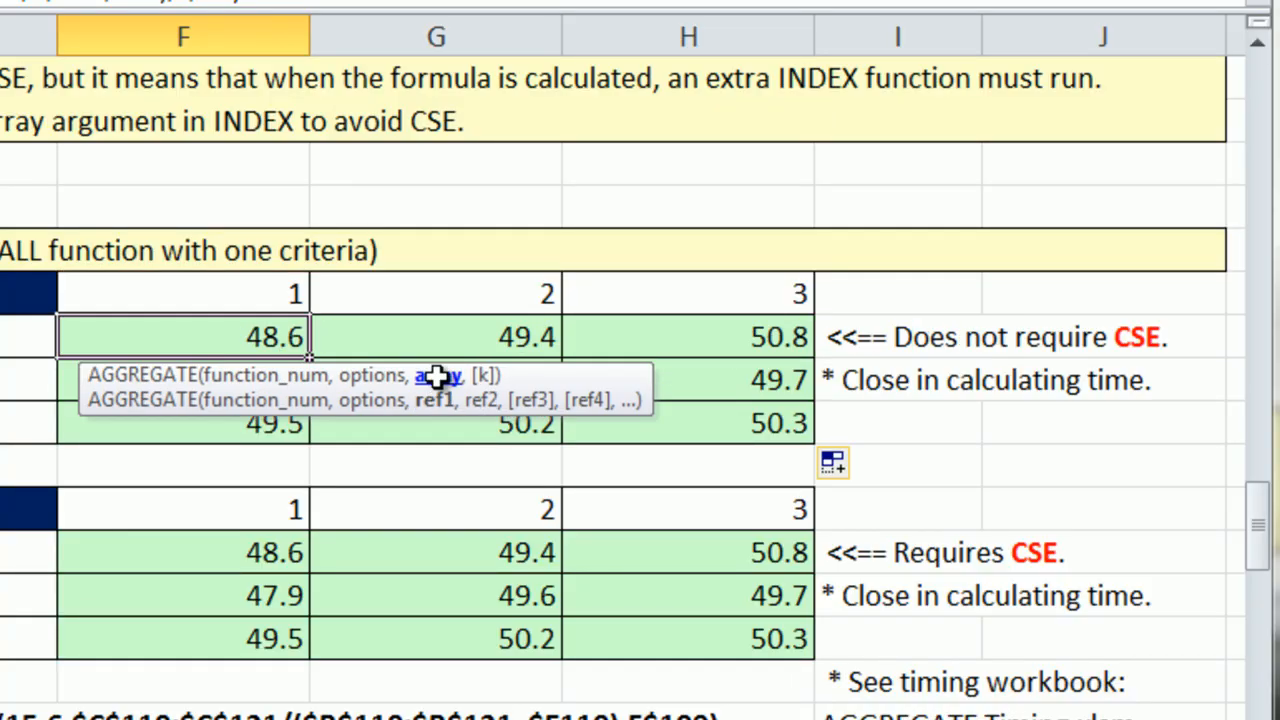
Review the array argument of the inner INDEX function in G73's quantity lookup formula without changing it.
scroll(437, 377, "up", 10)
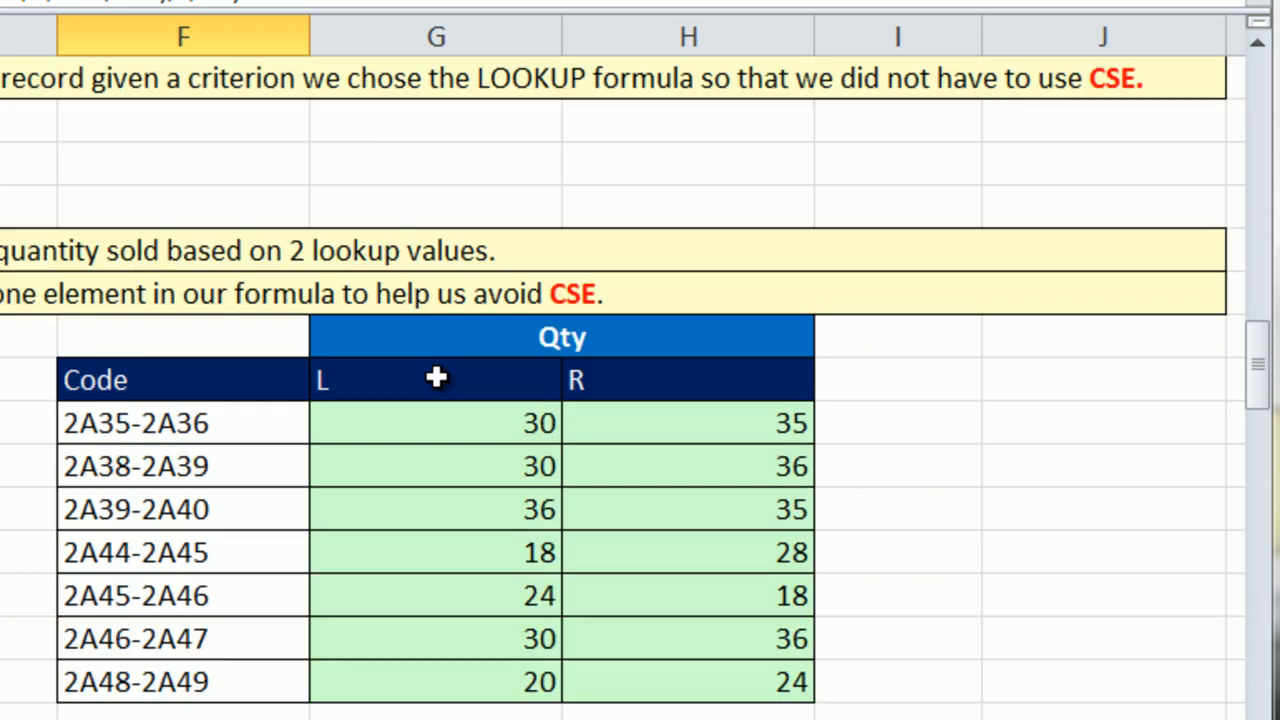
double_click(503, 420)
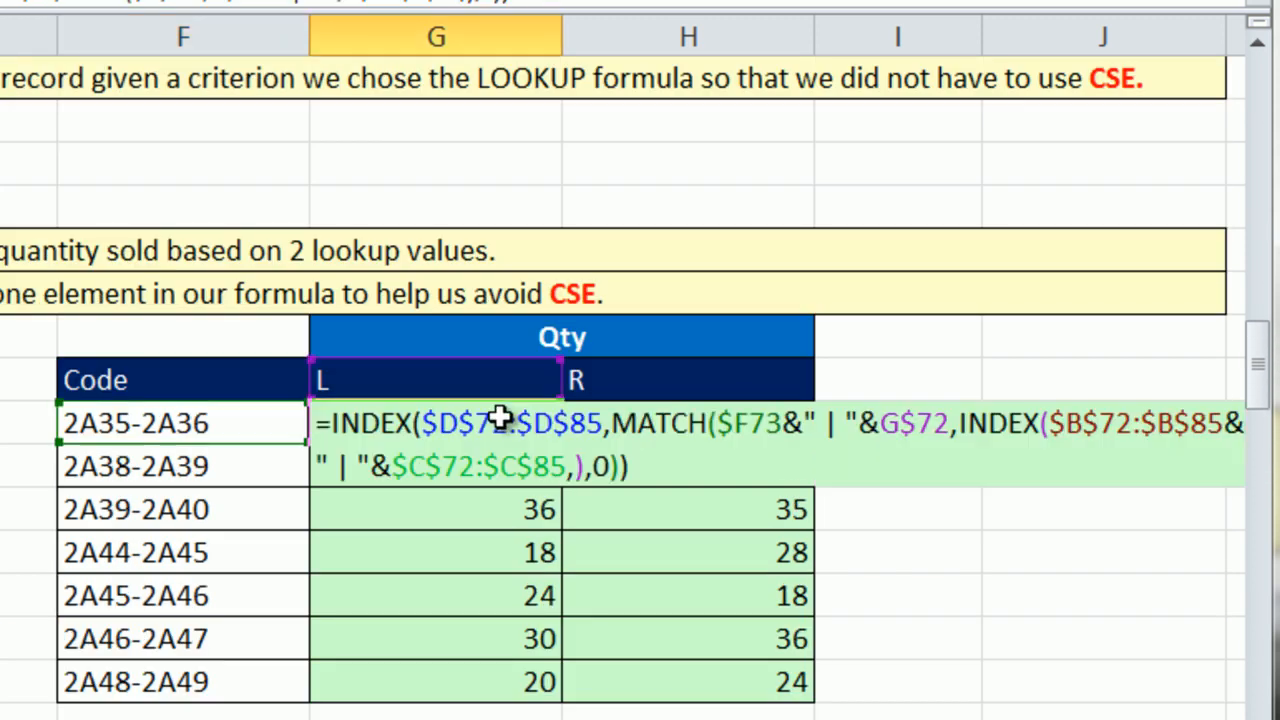
left_click(1046, 428)
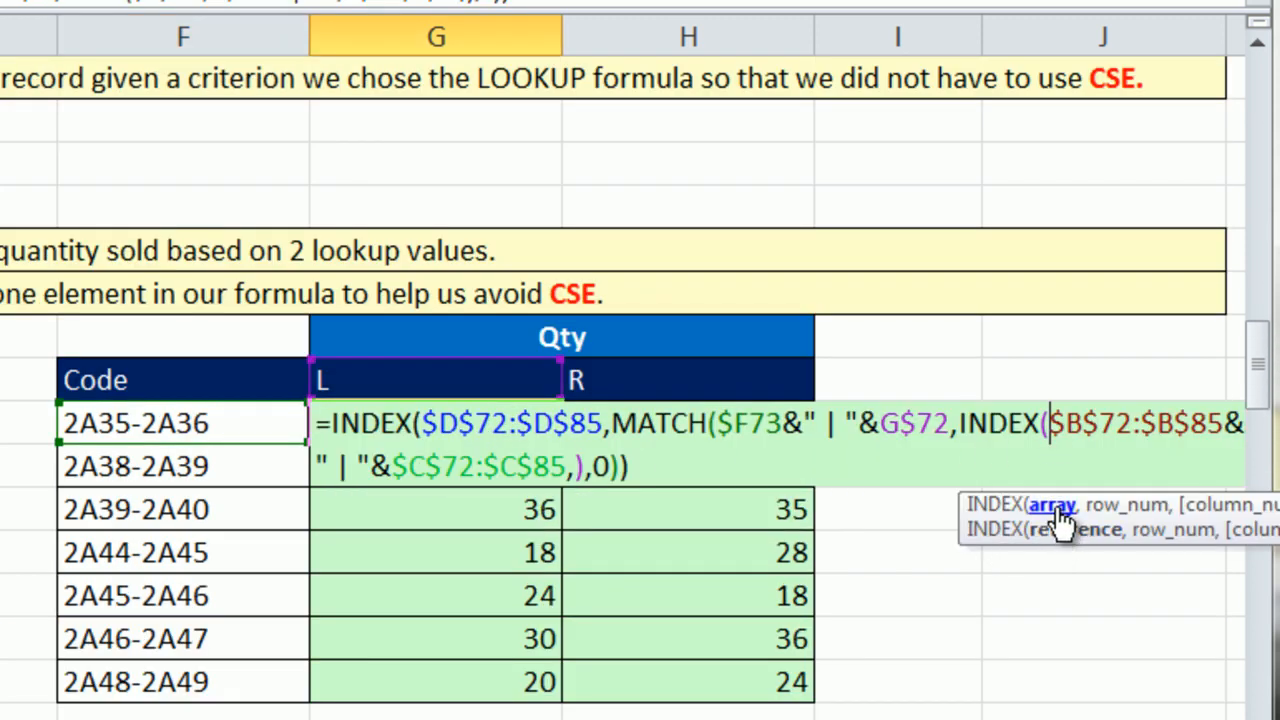
key("Escape")
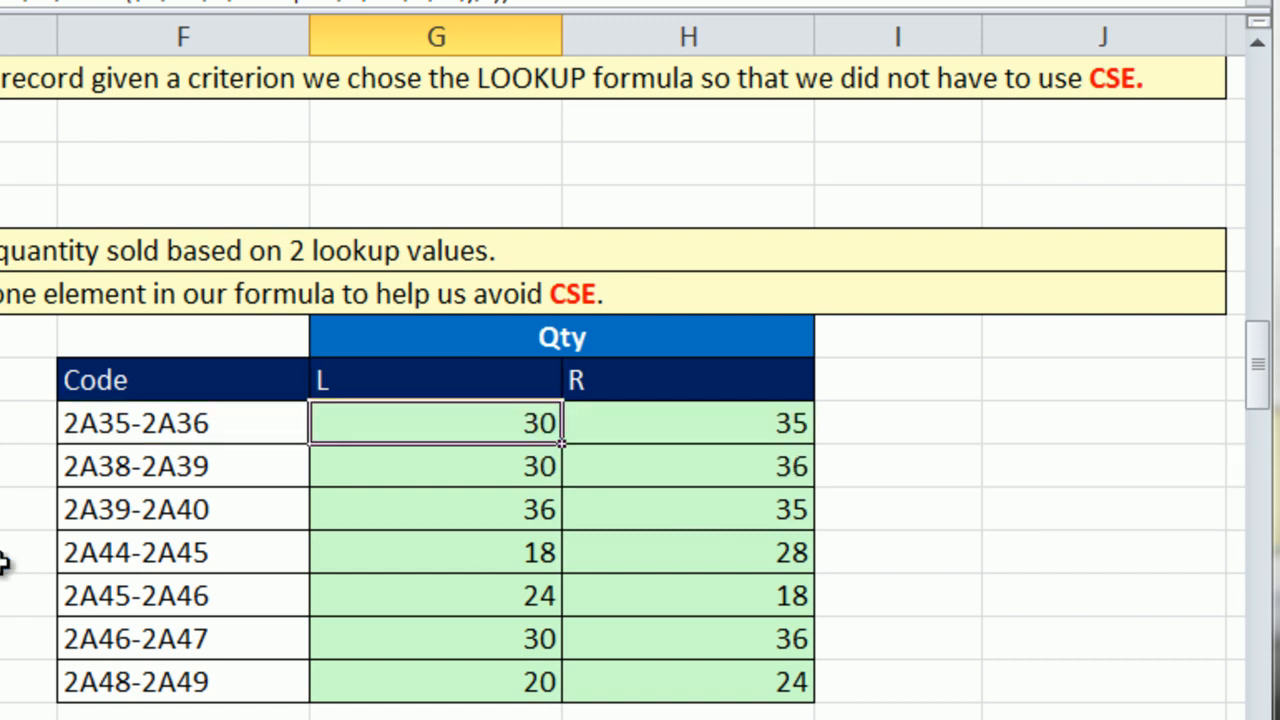
Review the lookup_vector argument of the LOOKUP formula in C32 without changing it.
scroll(60, 550, "up", 13)
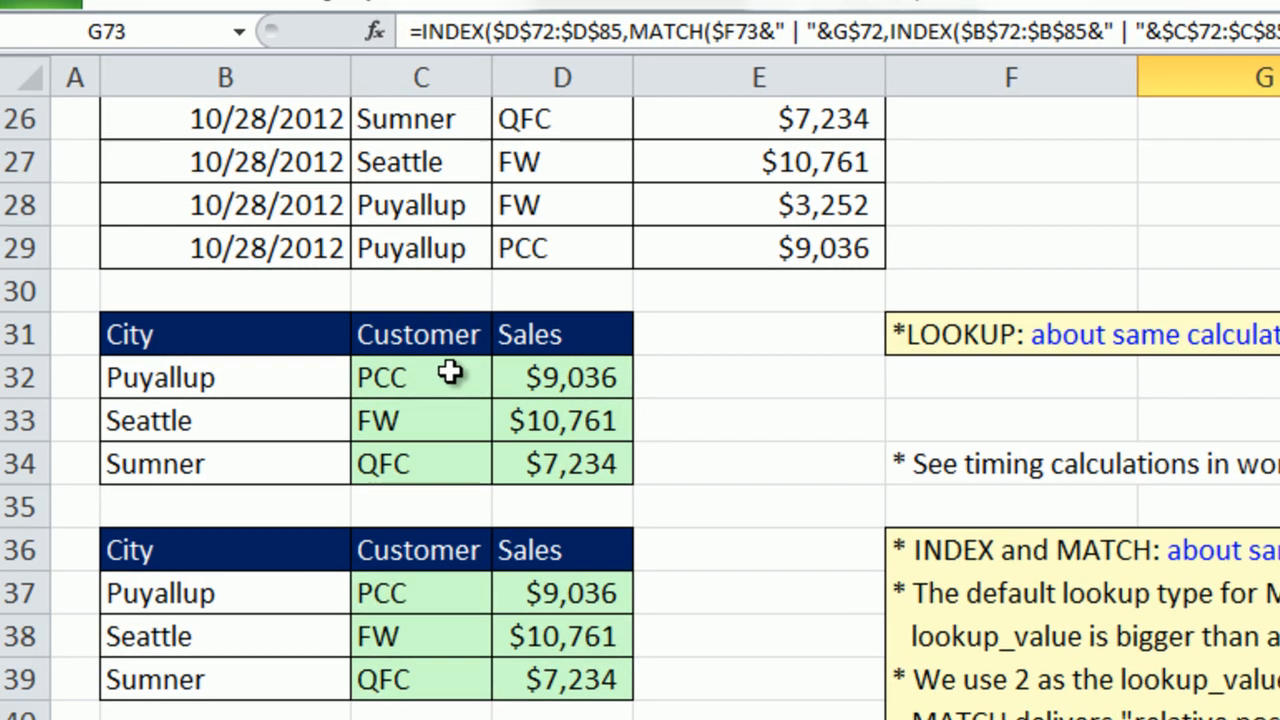
double_click(451, 372)
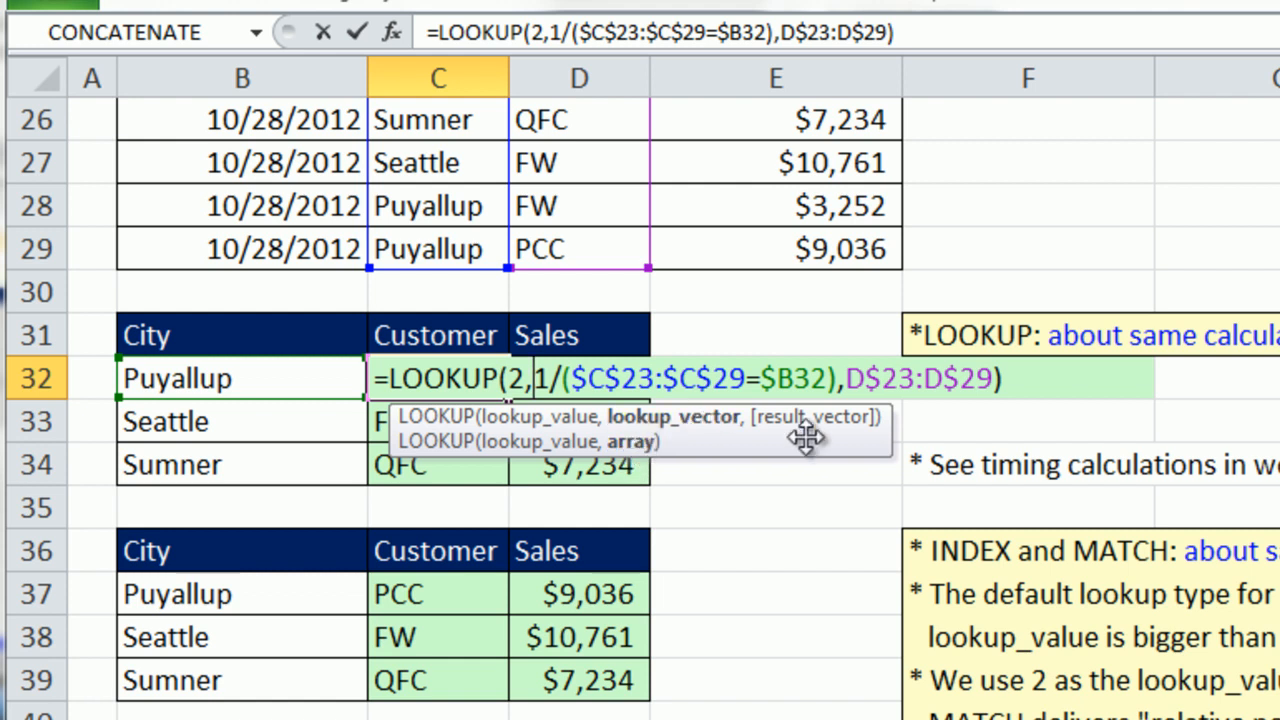
key("Escape")
Review the array1 argument of the SUMPRODUCT formula for total savings in E14 without changing it.
scroll(834, 693, "up", 6)
left_click(806, 383)
double_click(806, 383)
left_click(870, 387)
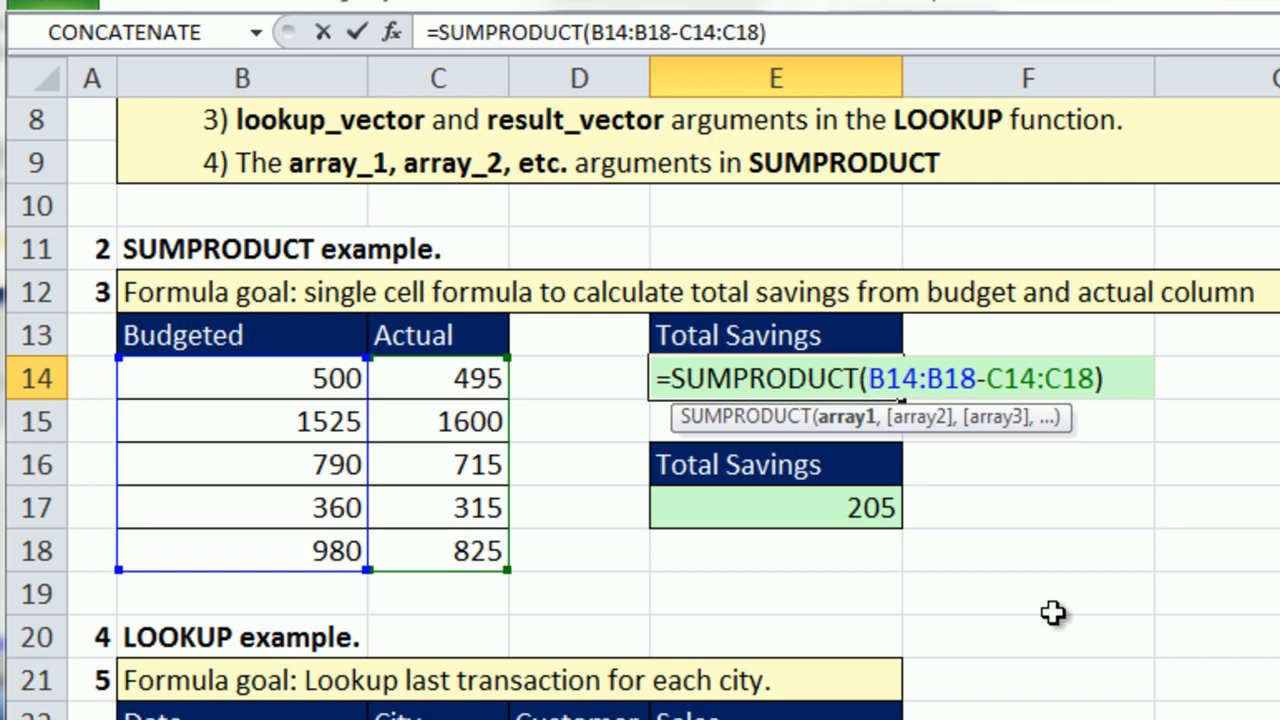
key("Escape")
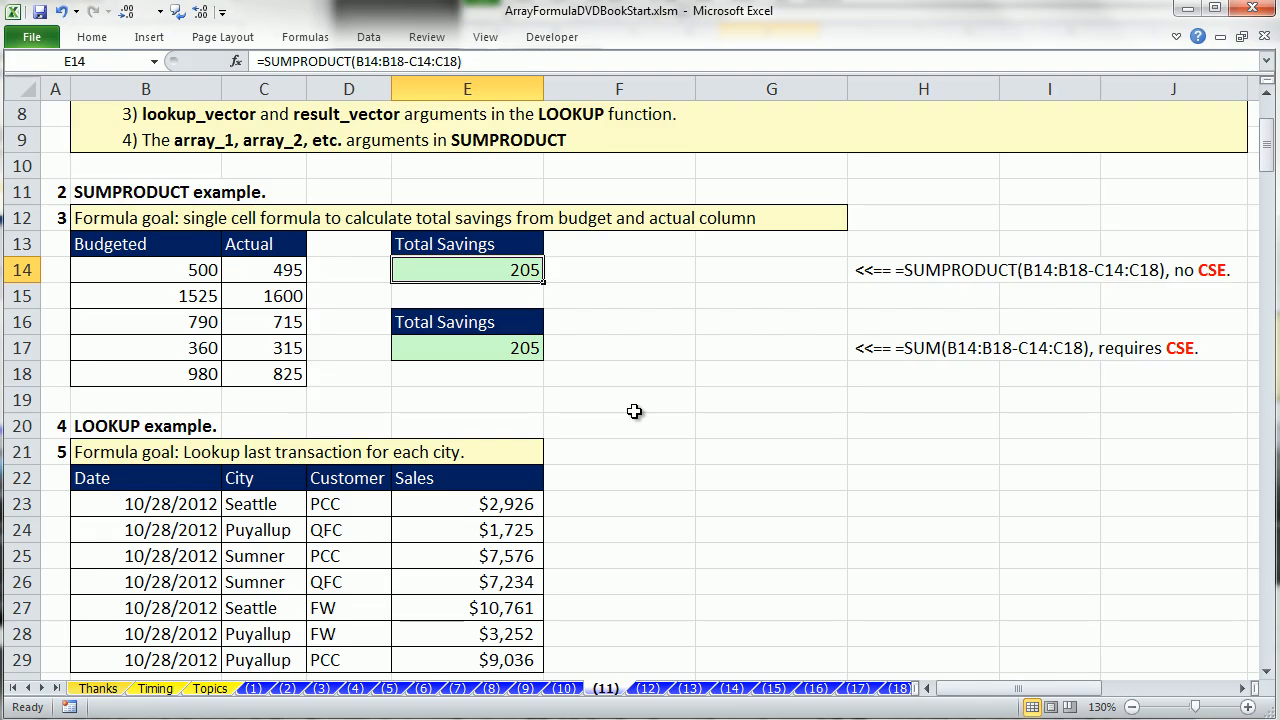
Preview the SUMIF topic on sheet (12), and return to sheet (11).
left_click(648, 689)
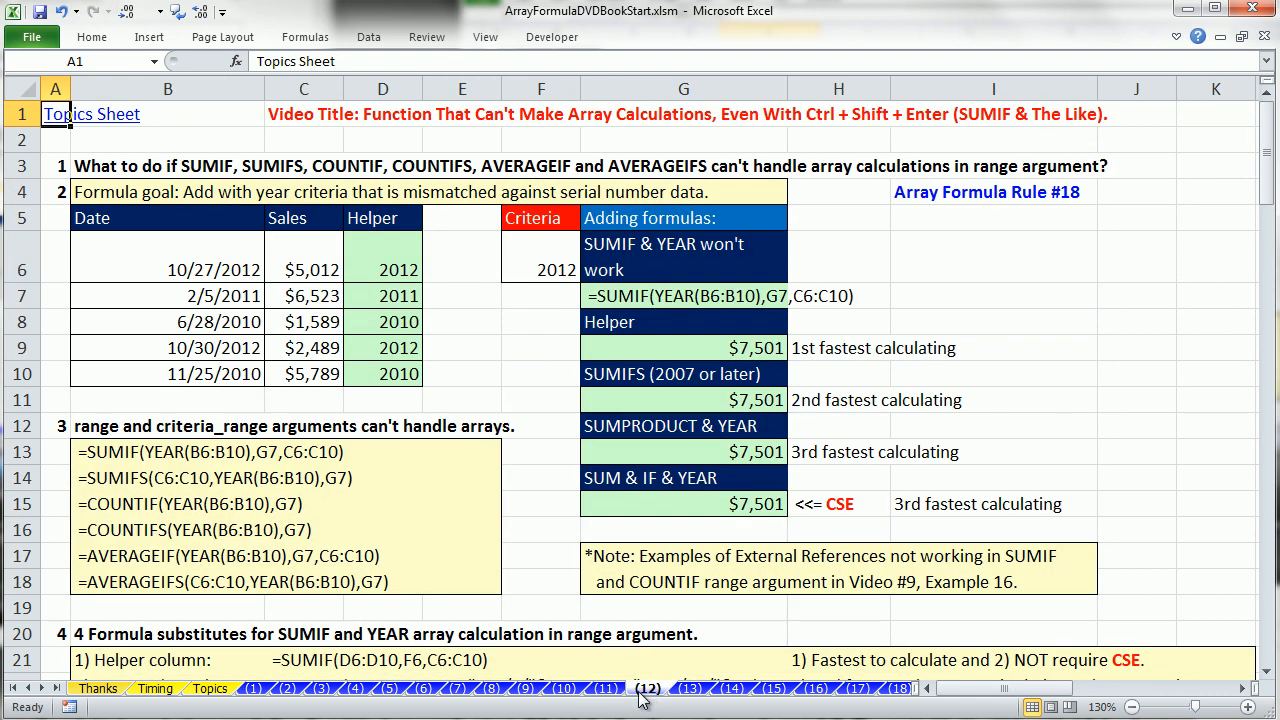
left_click(612, 689)
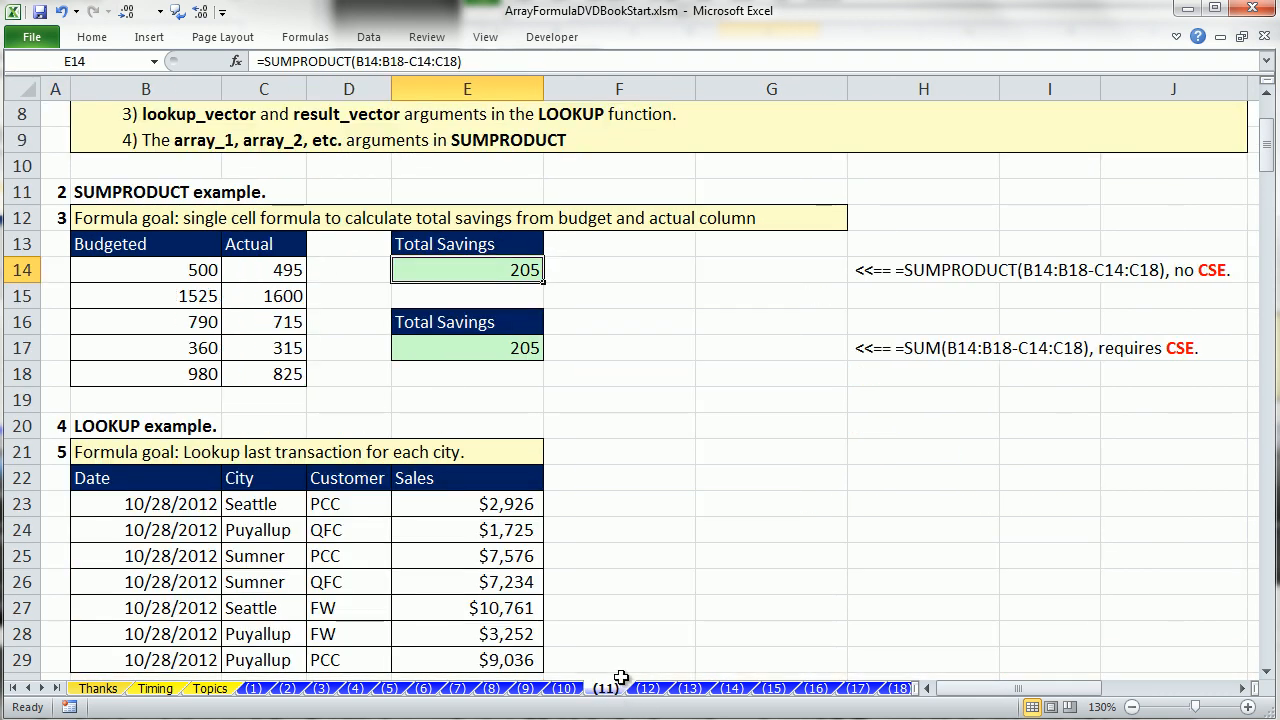